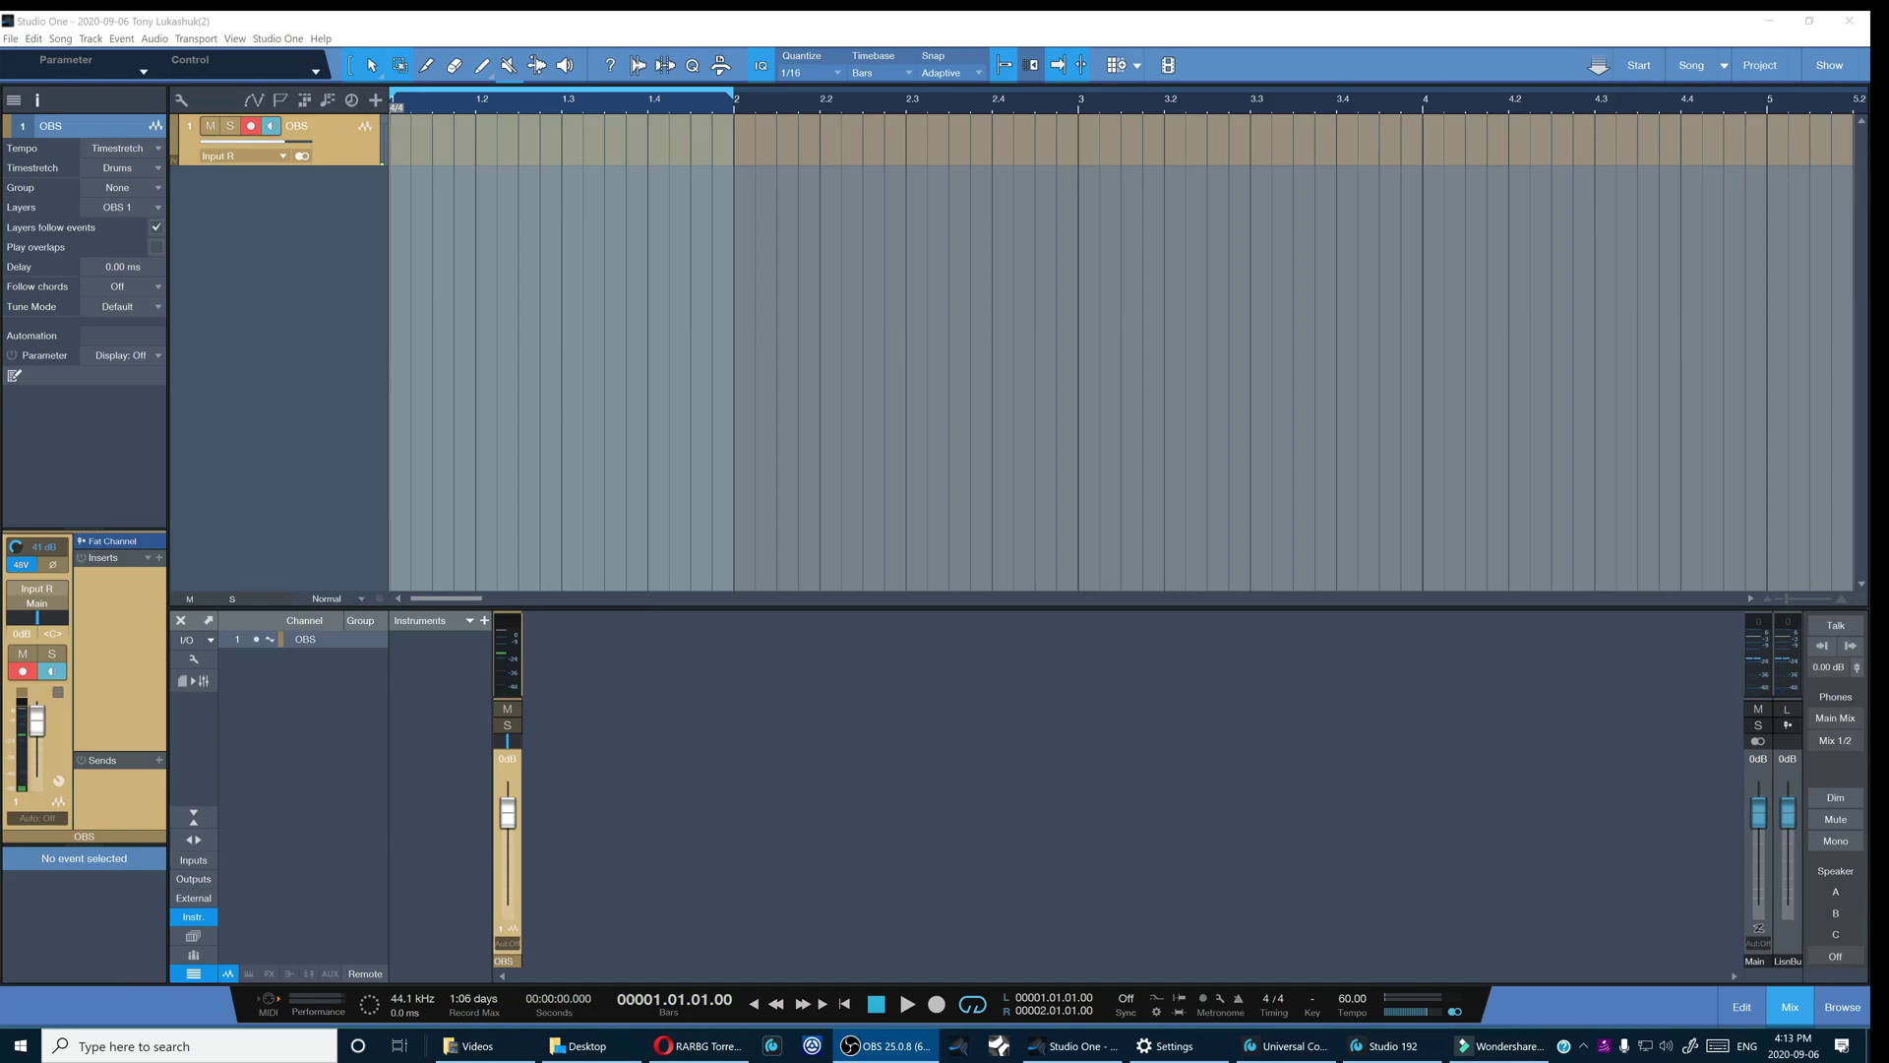
- Open the Instruments browser listing PreSonus Impact and its drum kit presets
left_click(1126, 32)
key("F9")
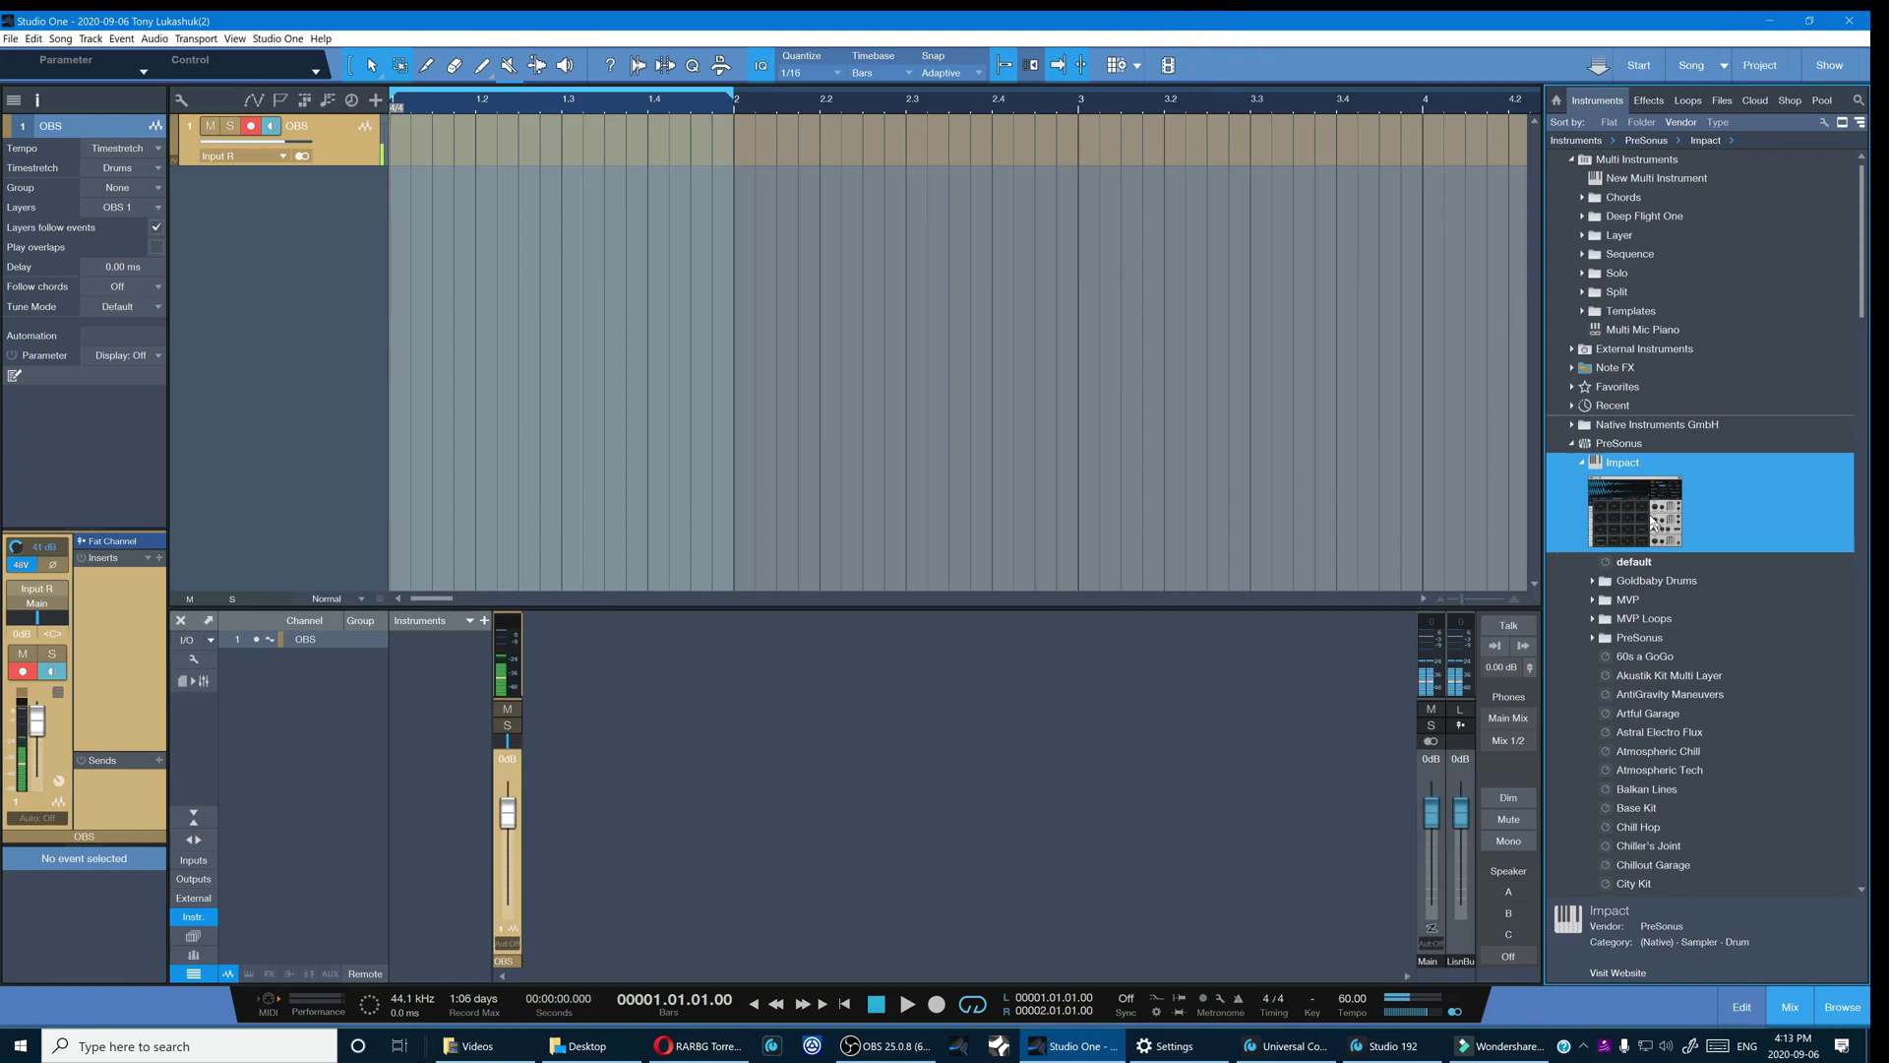
- Drop Impact into the arrangement as a new track and load the Tom Brechtlein Drums kit
left_click_drag(1655, 521, 409, 194)
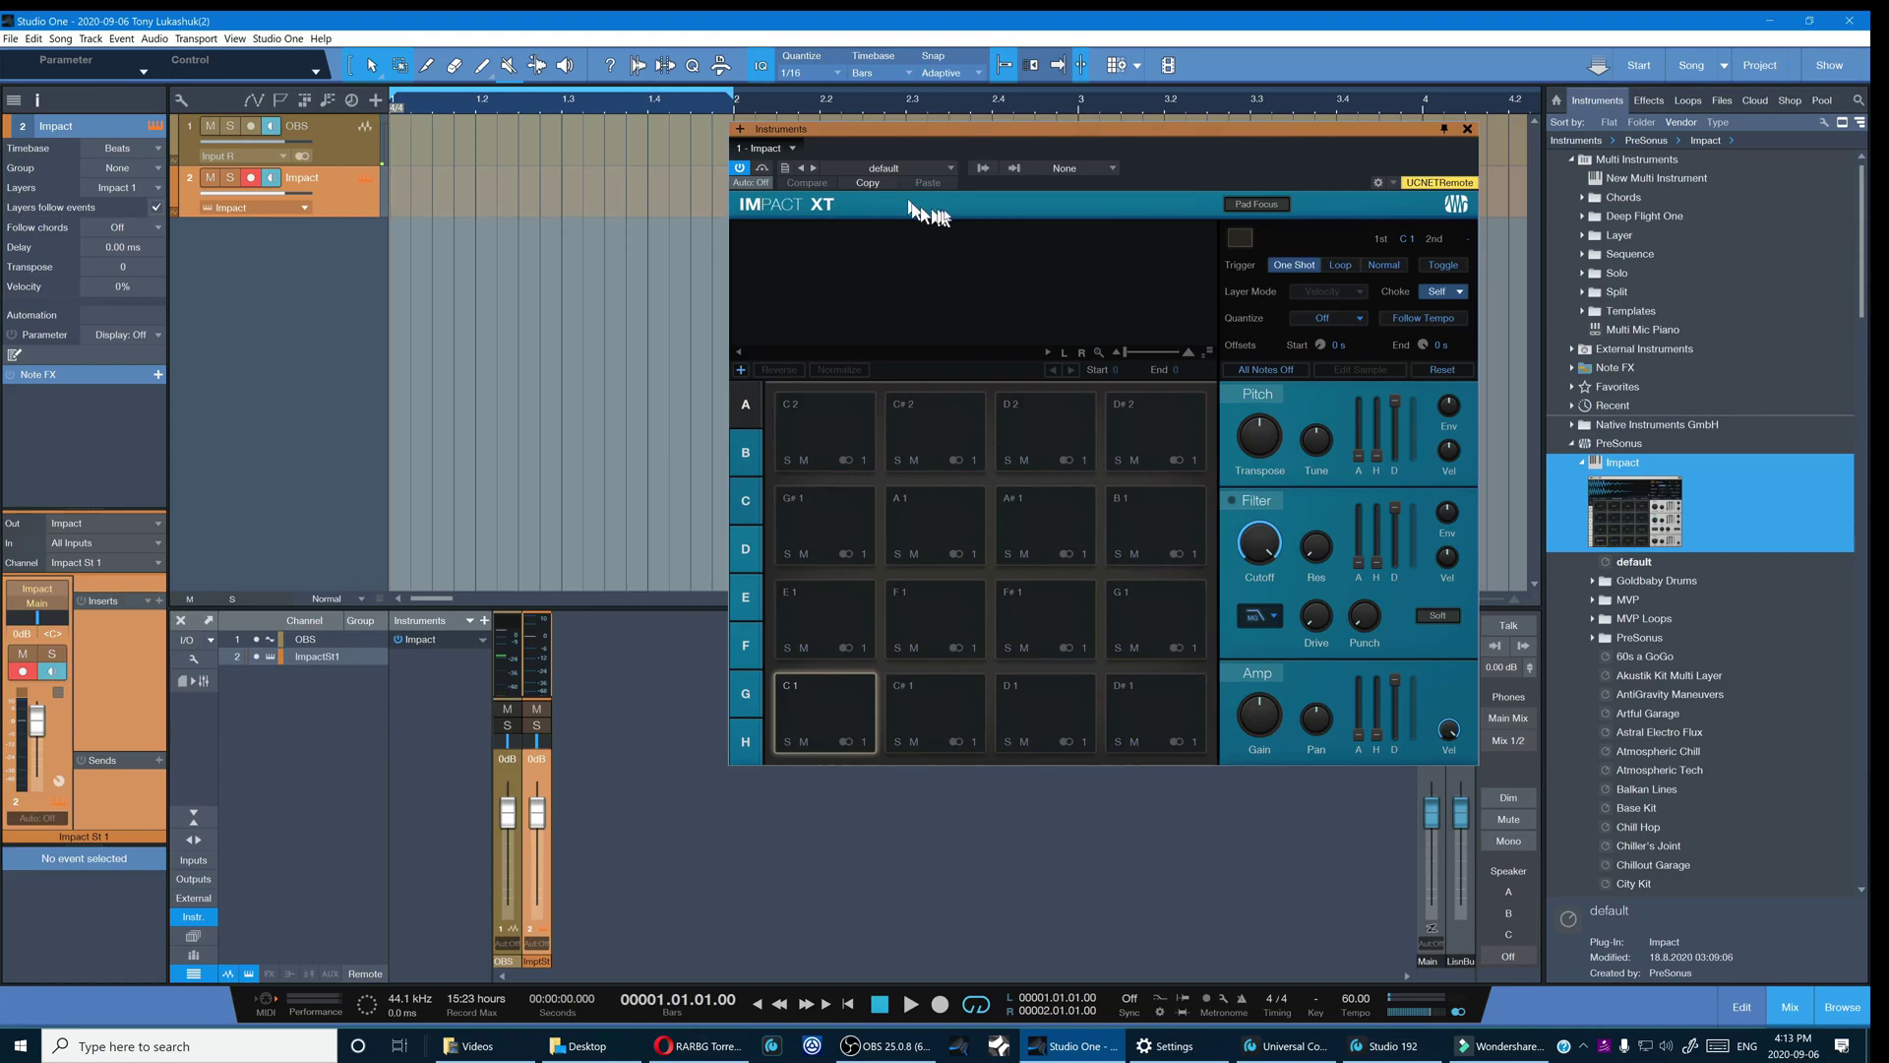
left_click(951, 170)
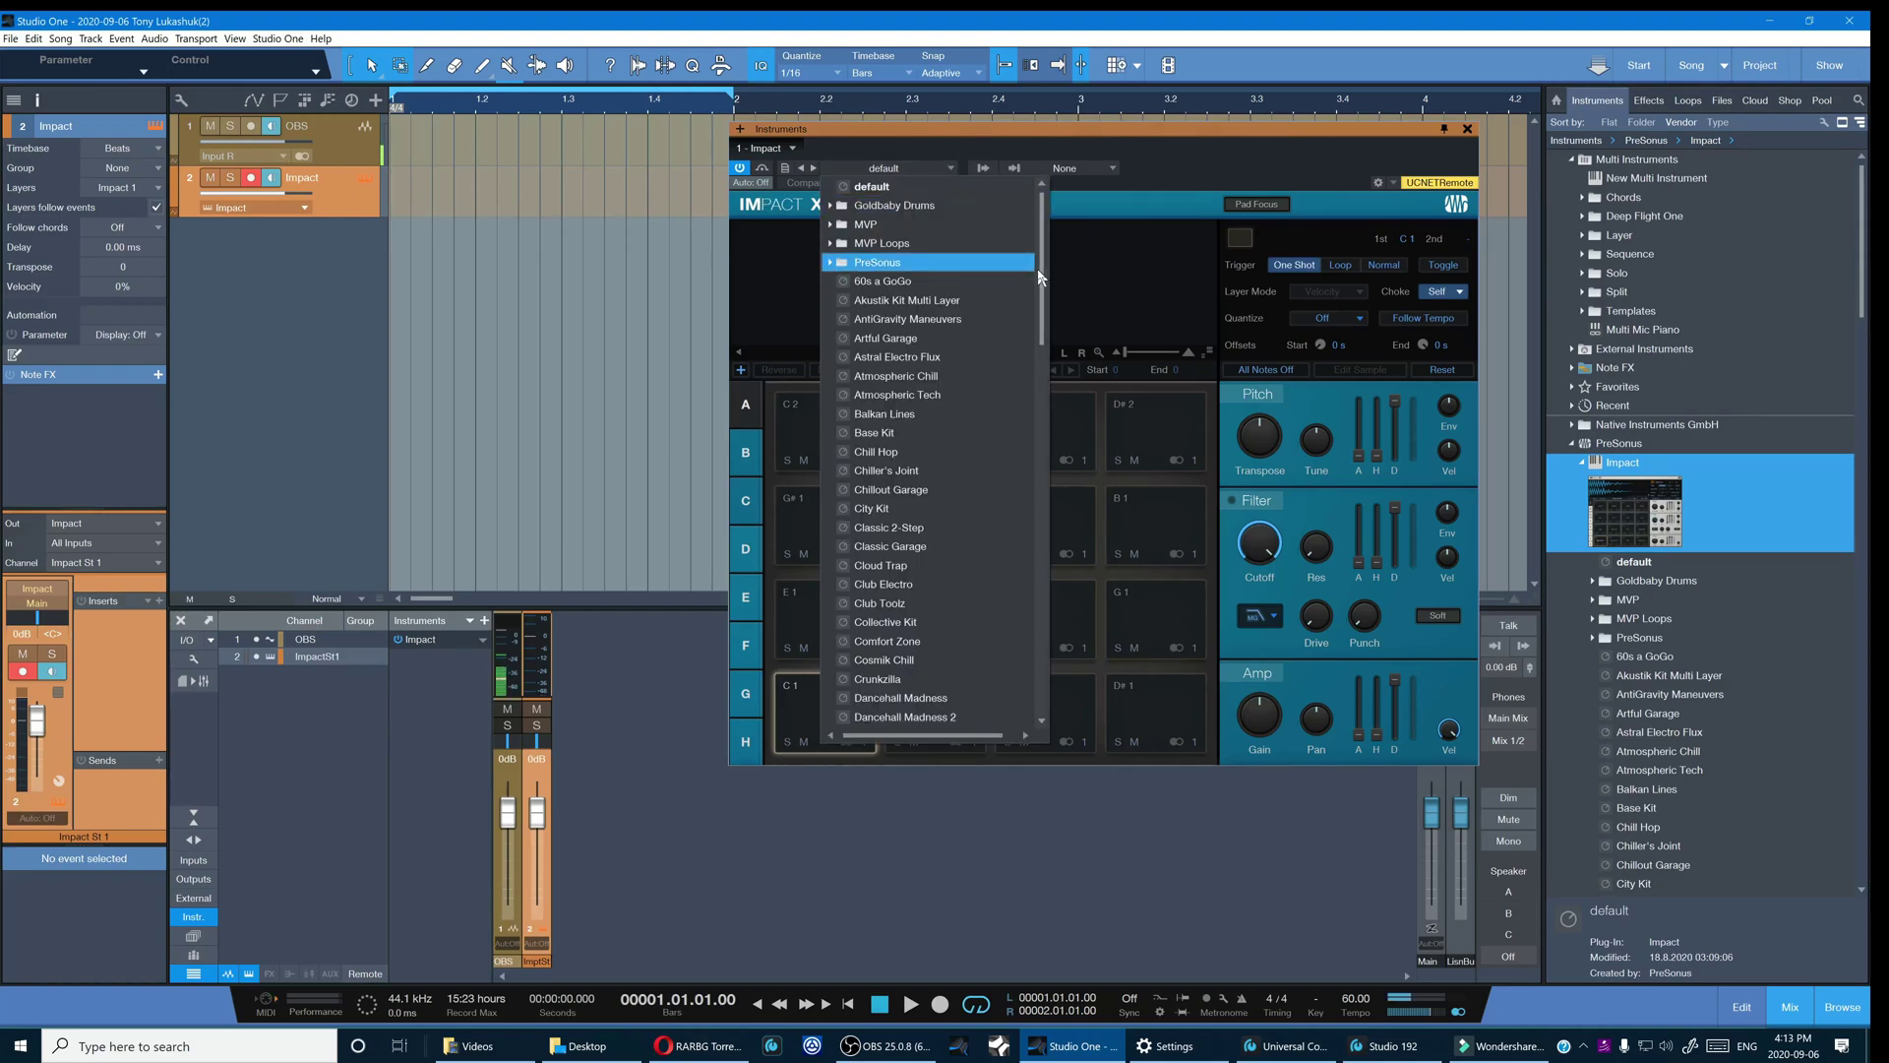
left_click_drag(1043, 287, 994, 603)
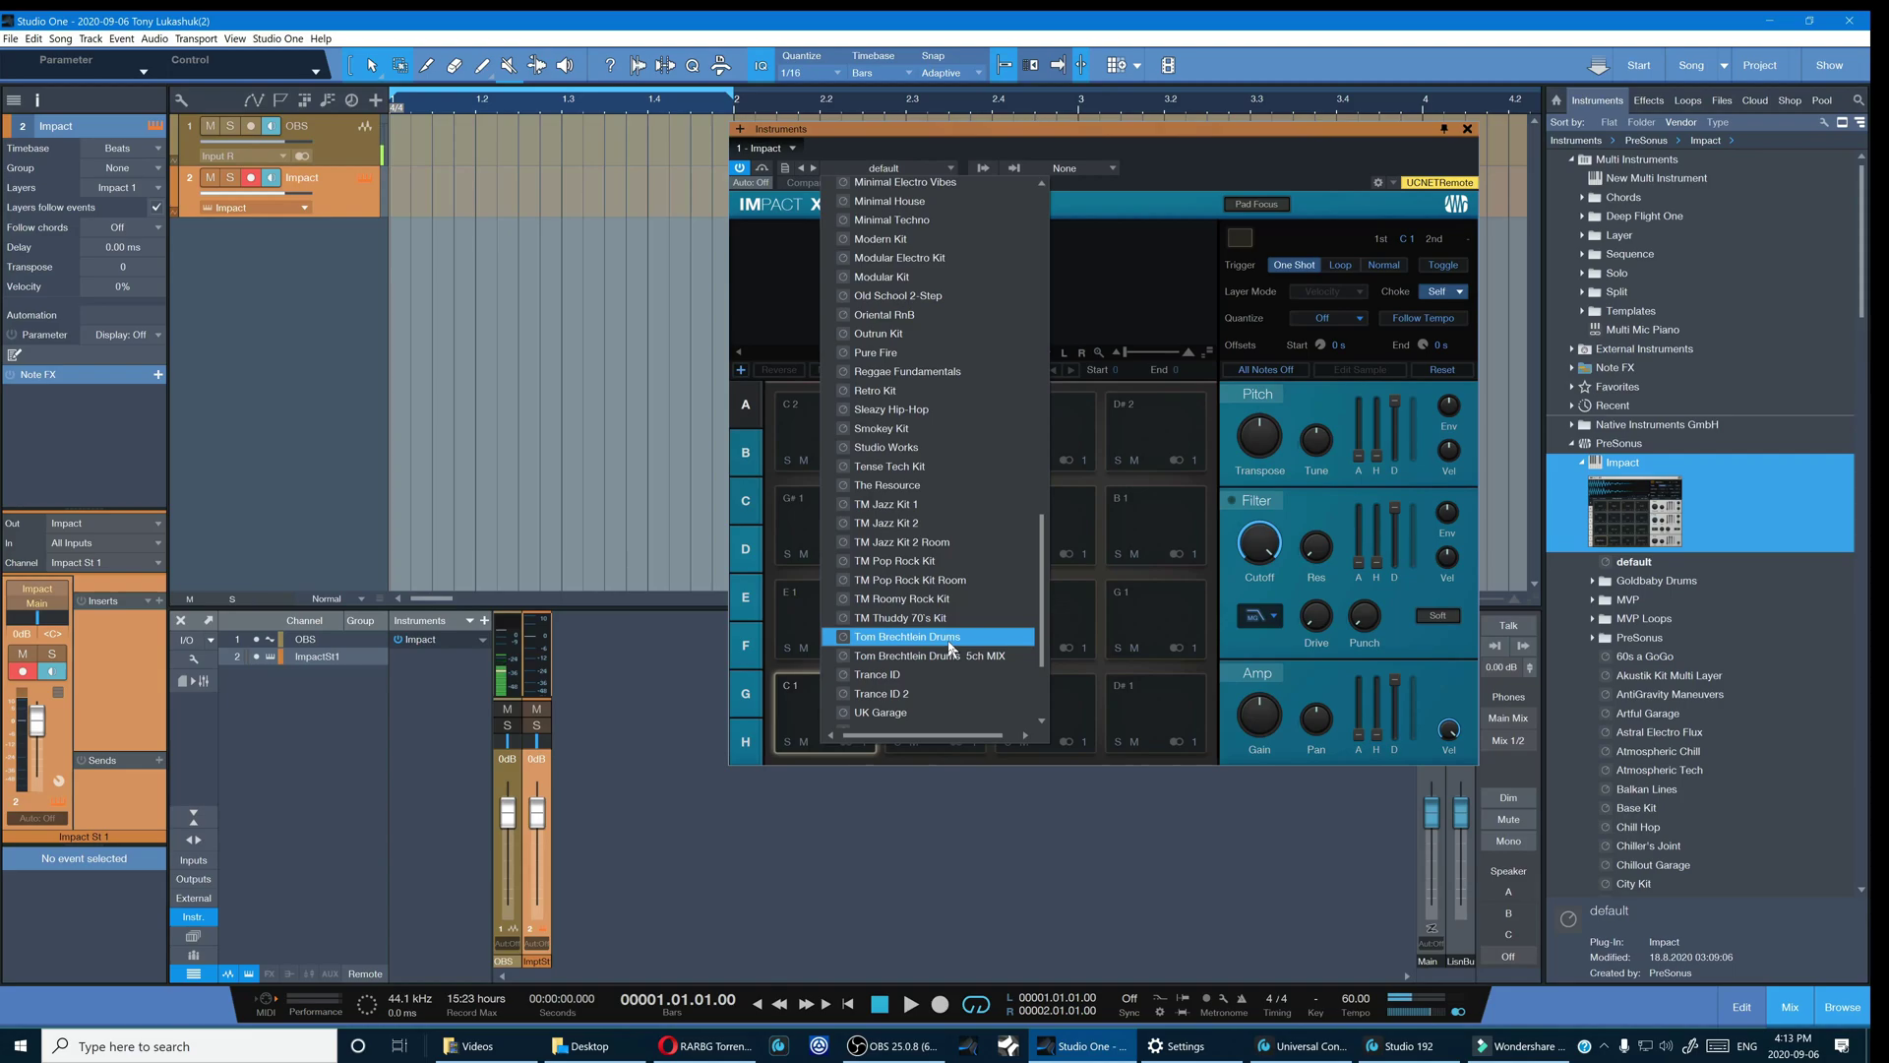
left_click(951, 639)
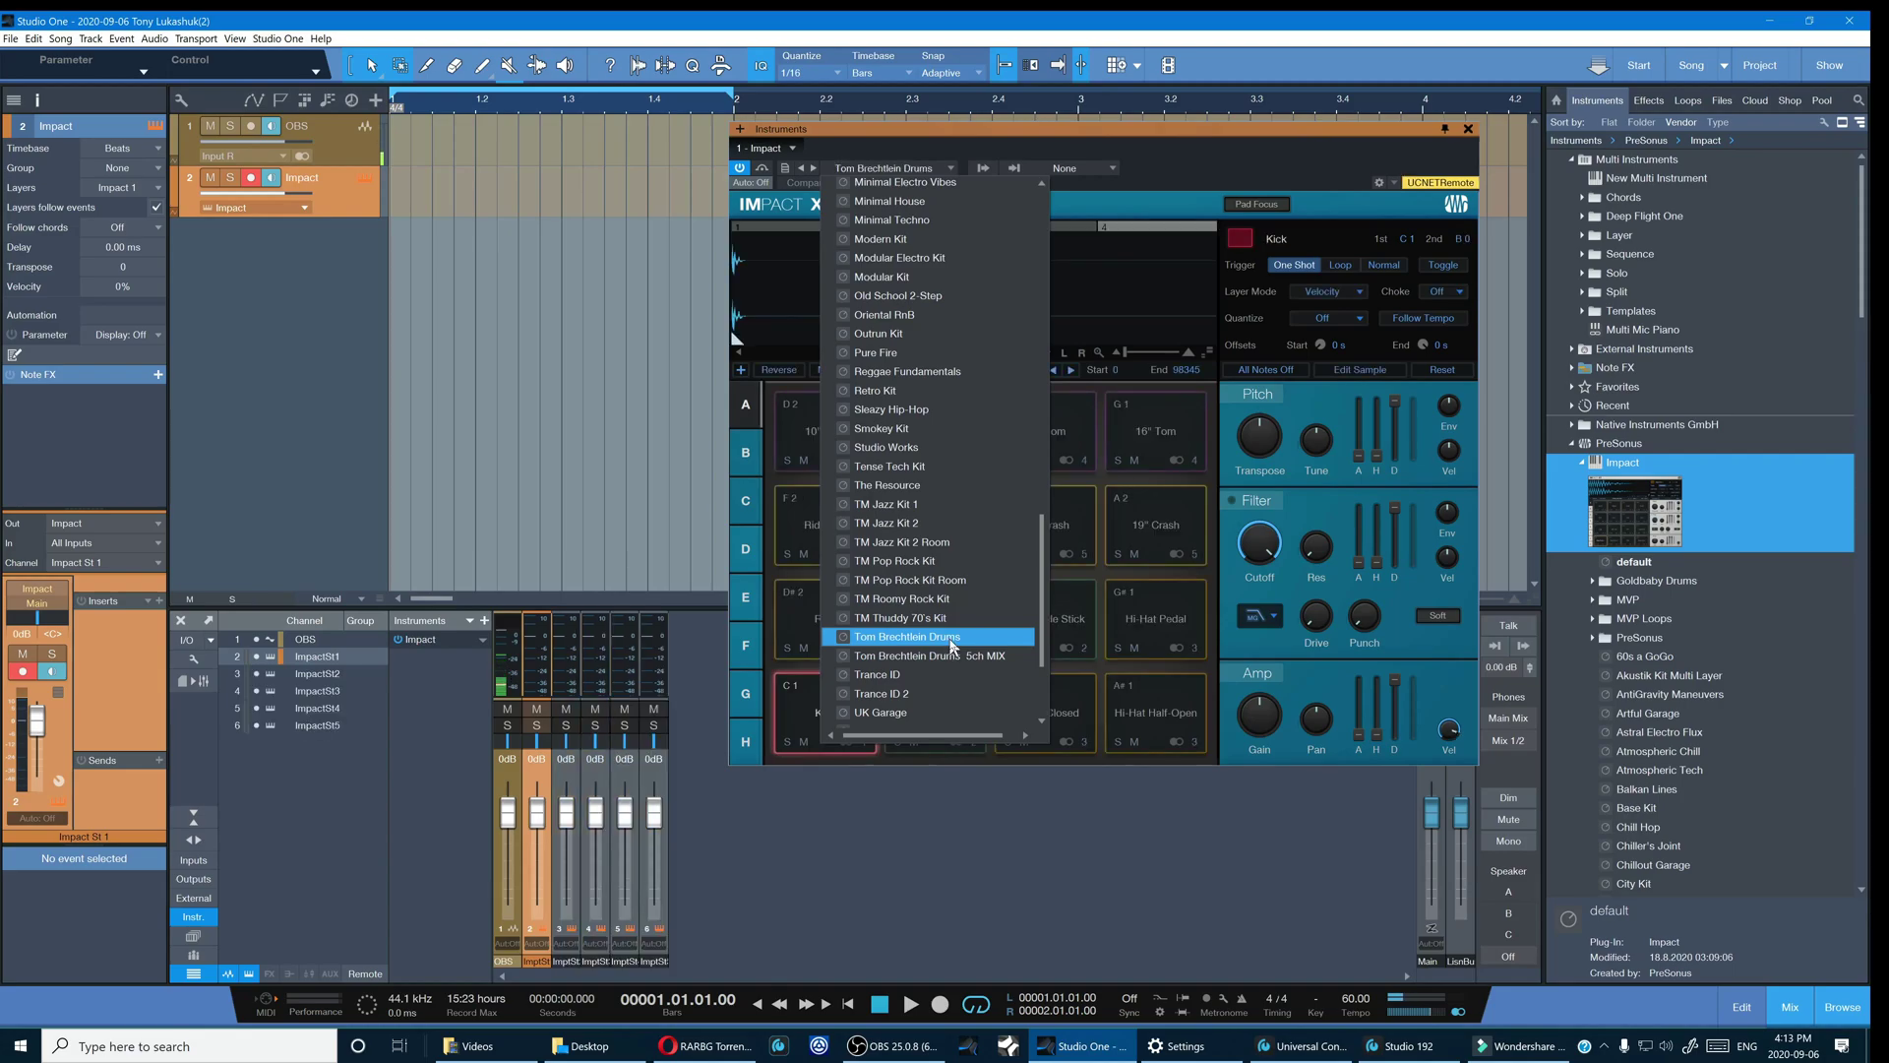
left_click(1210, 138)
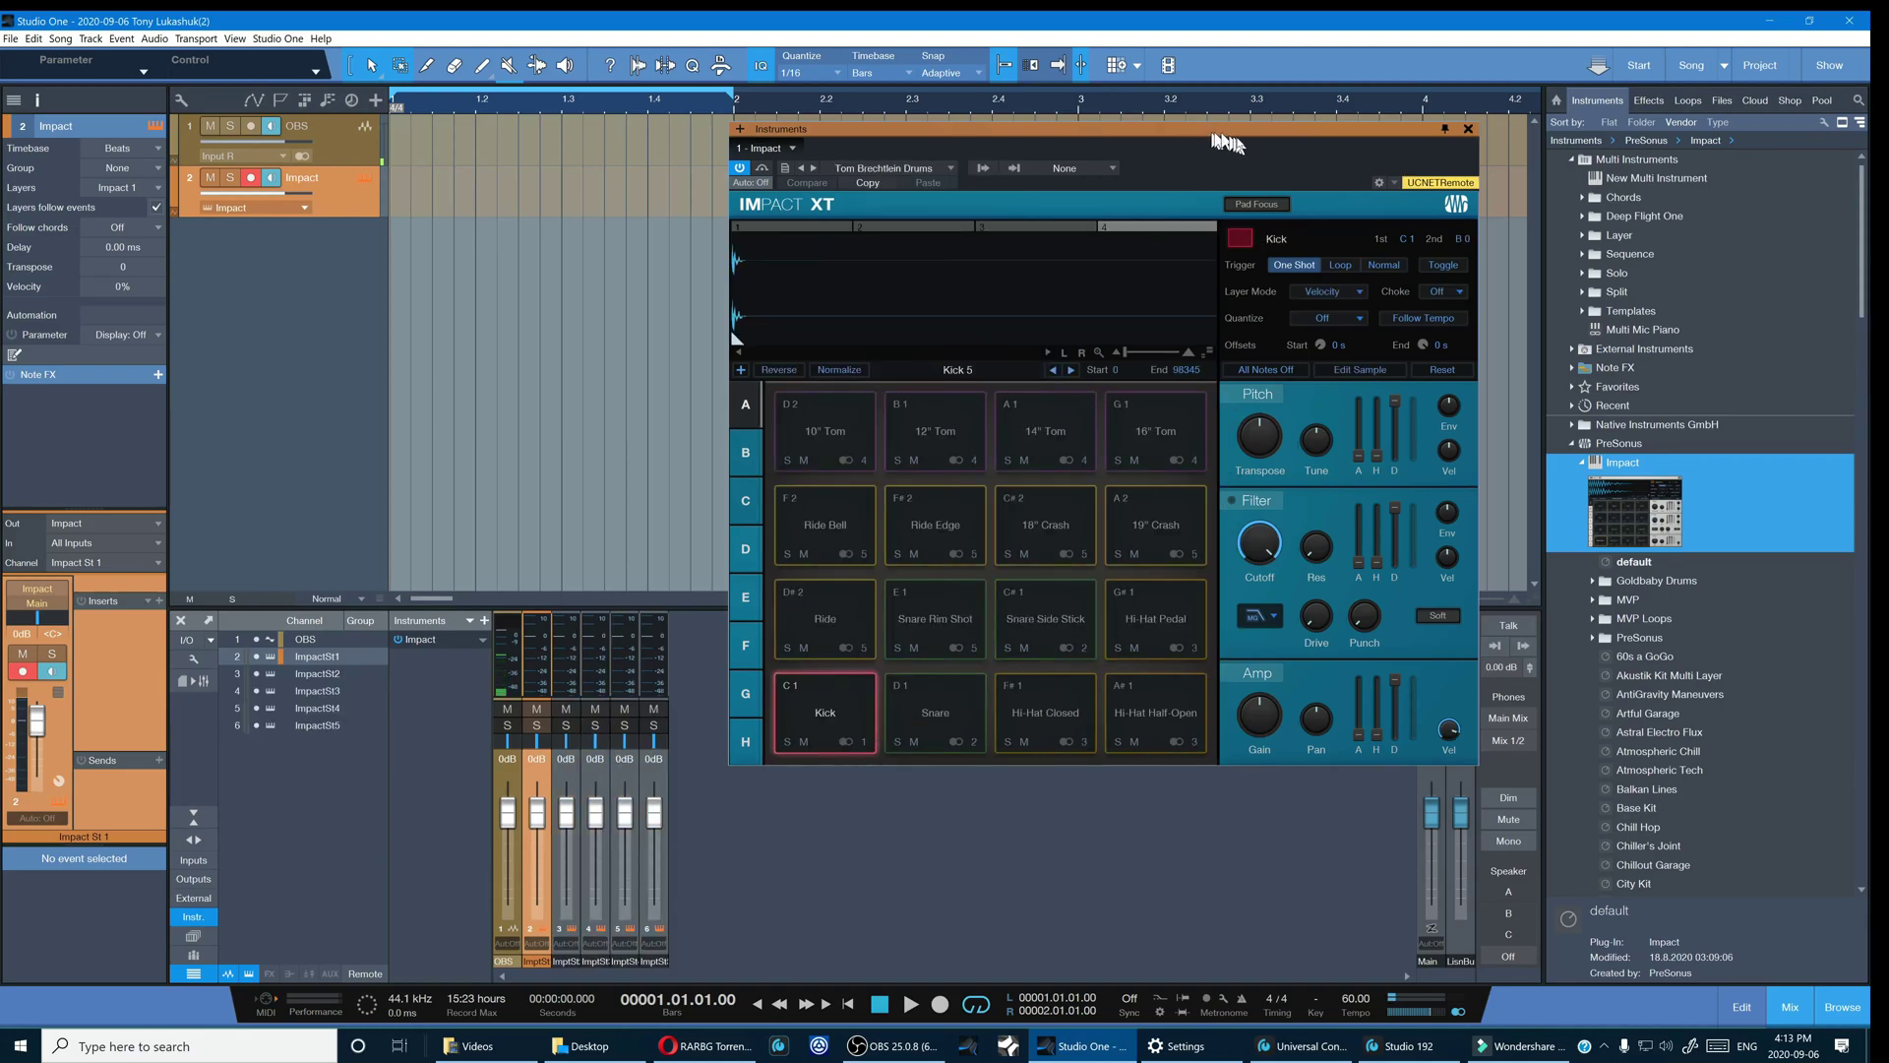
left_click_drag(1257, 130, 1452, 184)
- Hide the browser and audition the kick, snare, side stick and three hi-hat pads
key("F9")
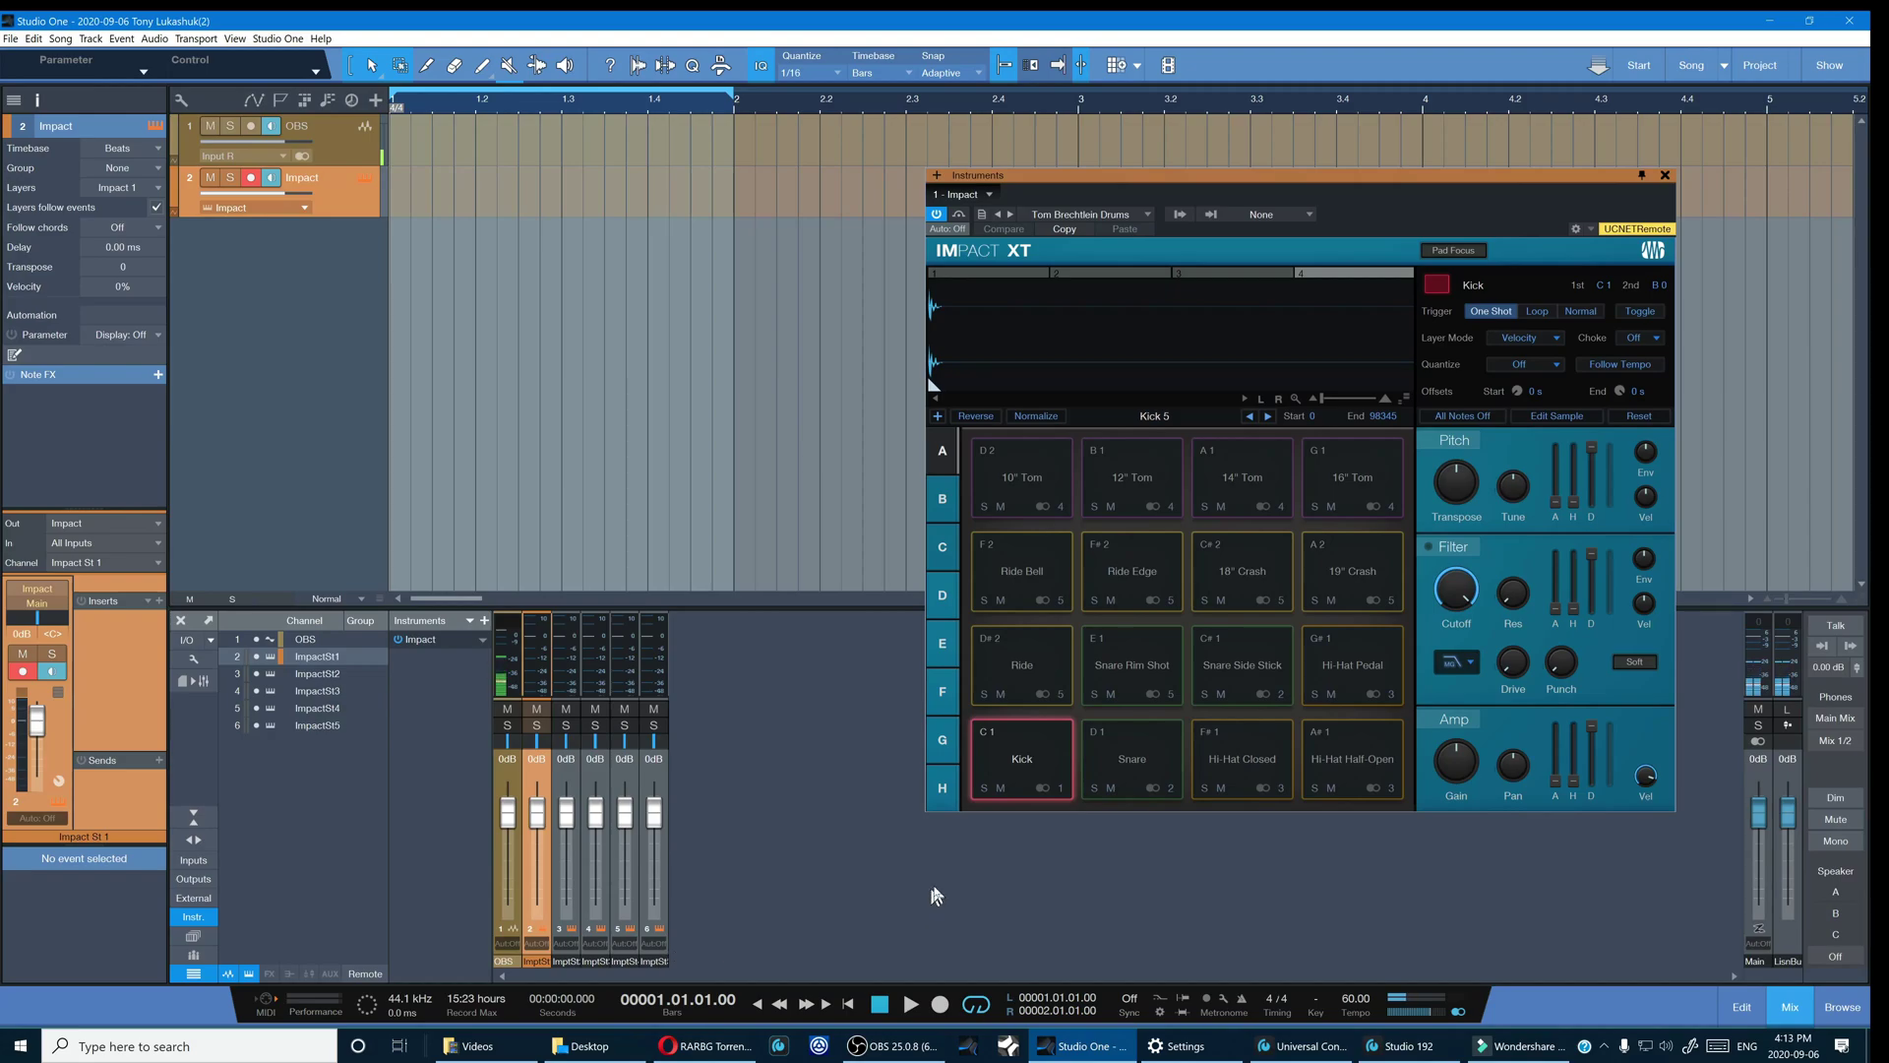
left_click(1044, 765)
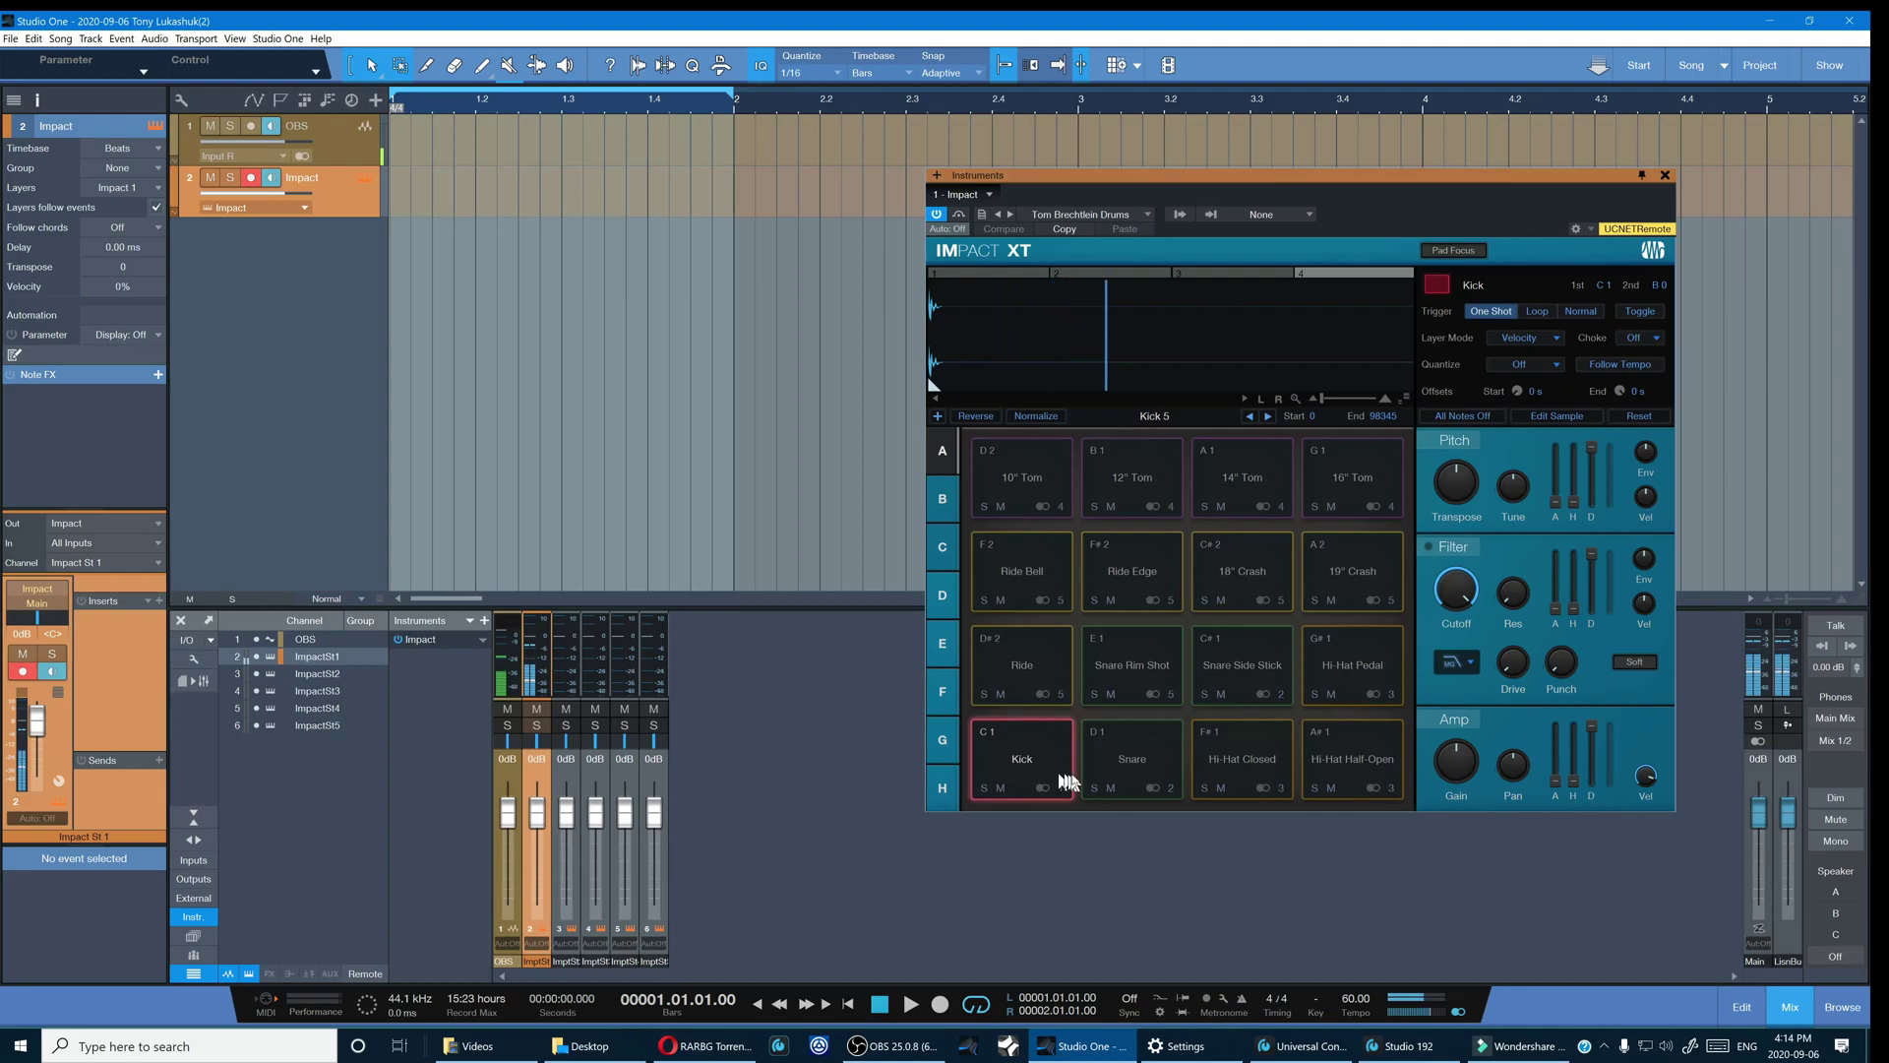
left_click(1138, 759)
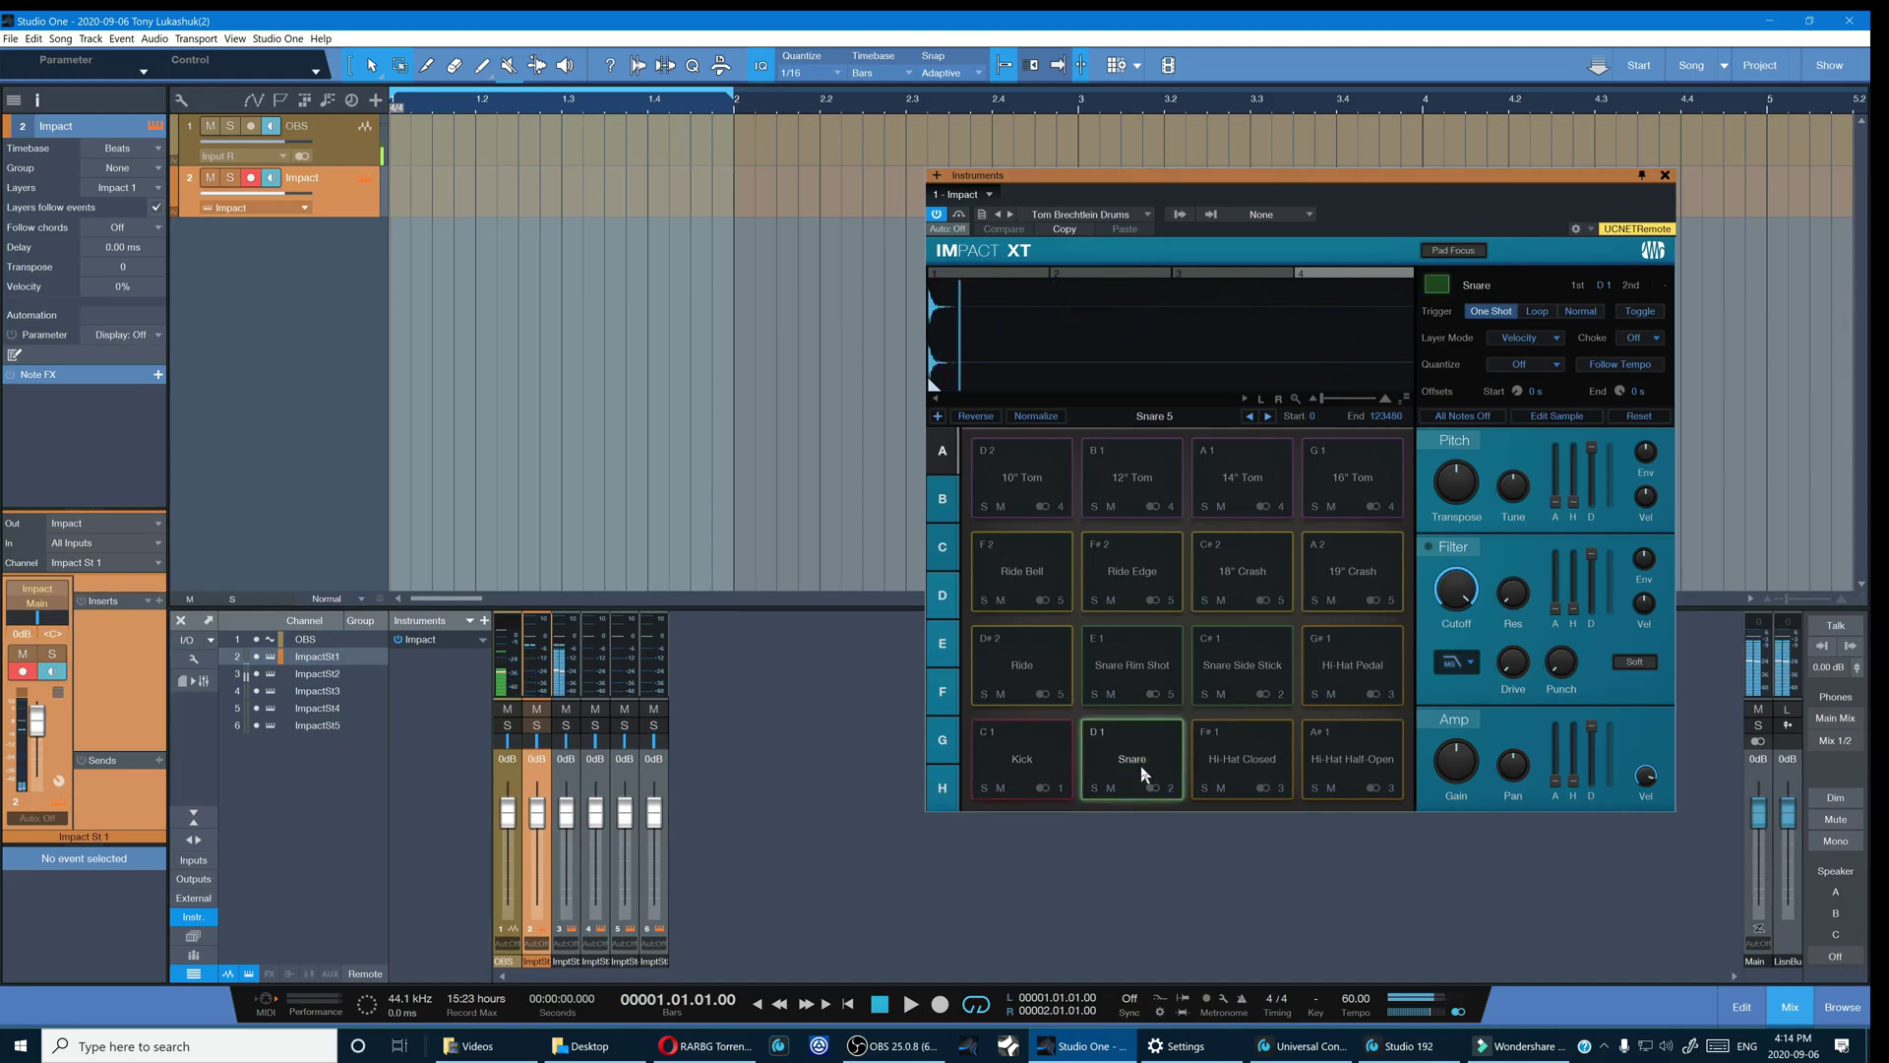
left_click(1274, 673)
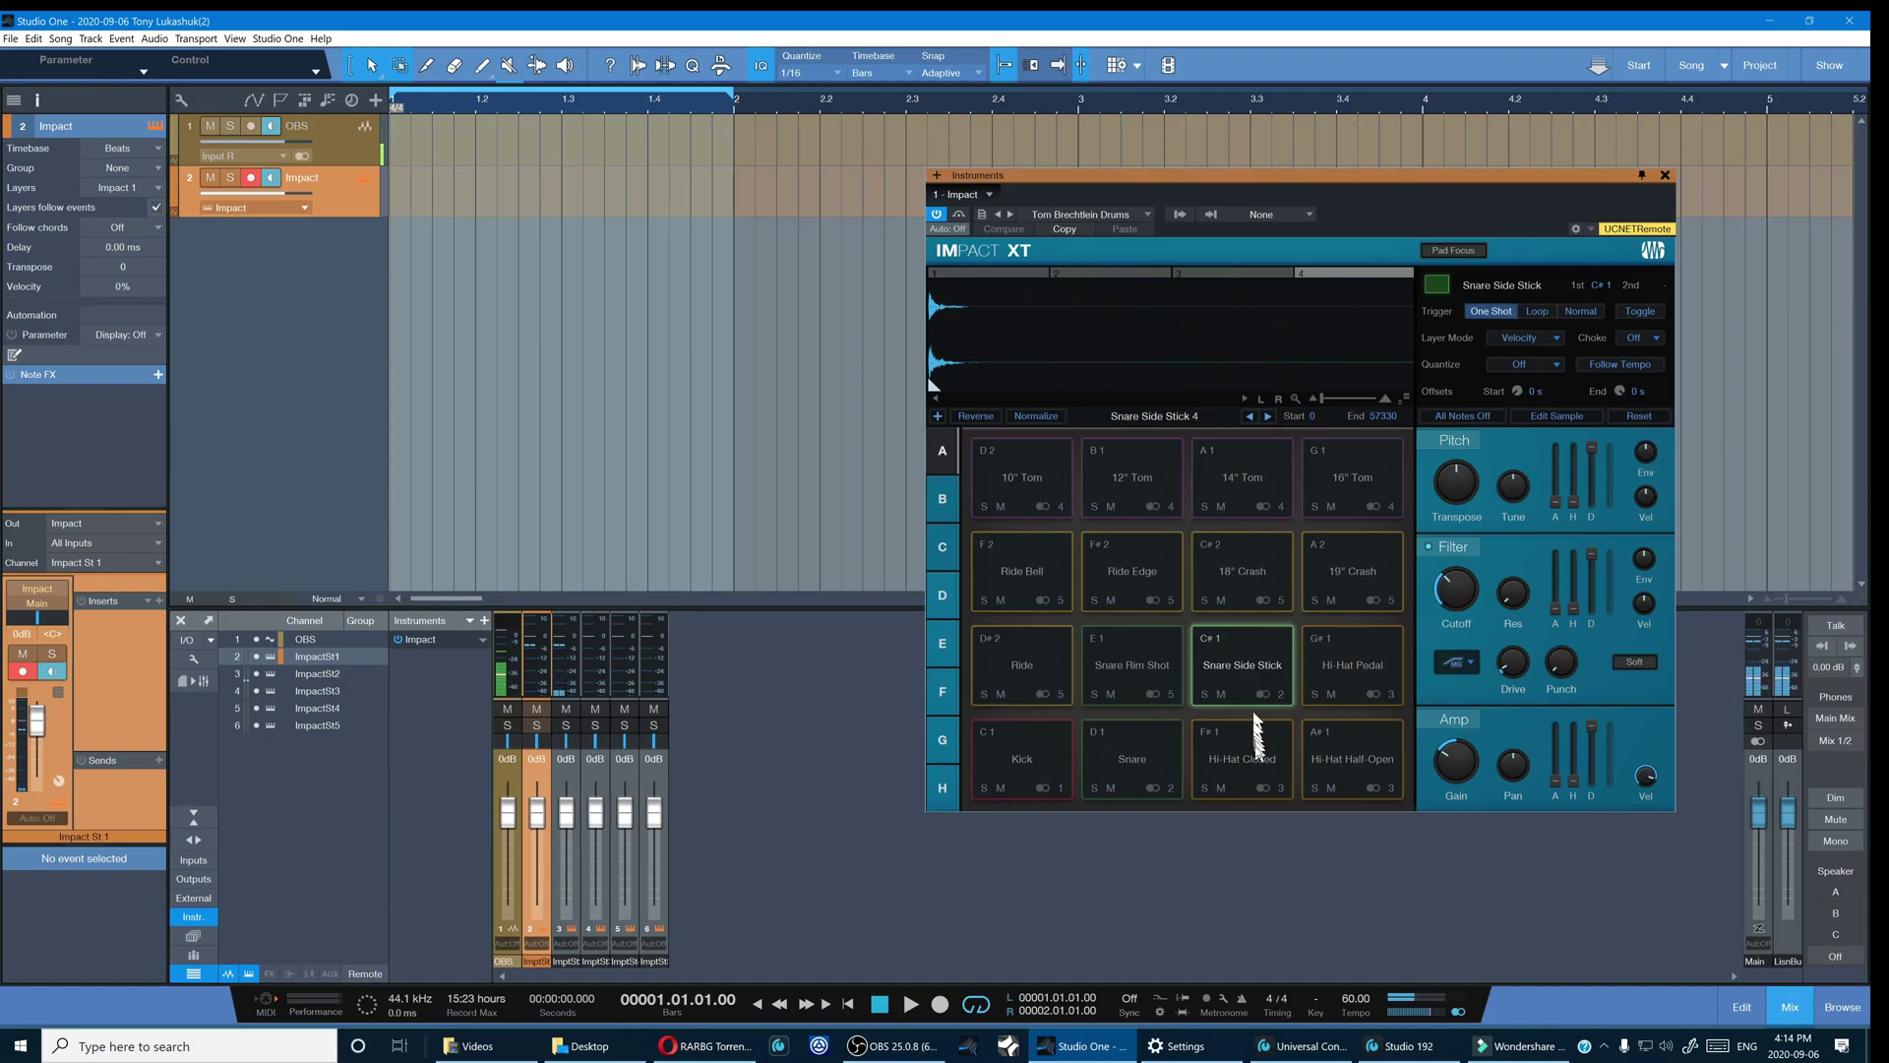
left_click(1264, 759)
left_click(1350, 757)
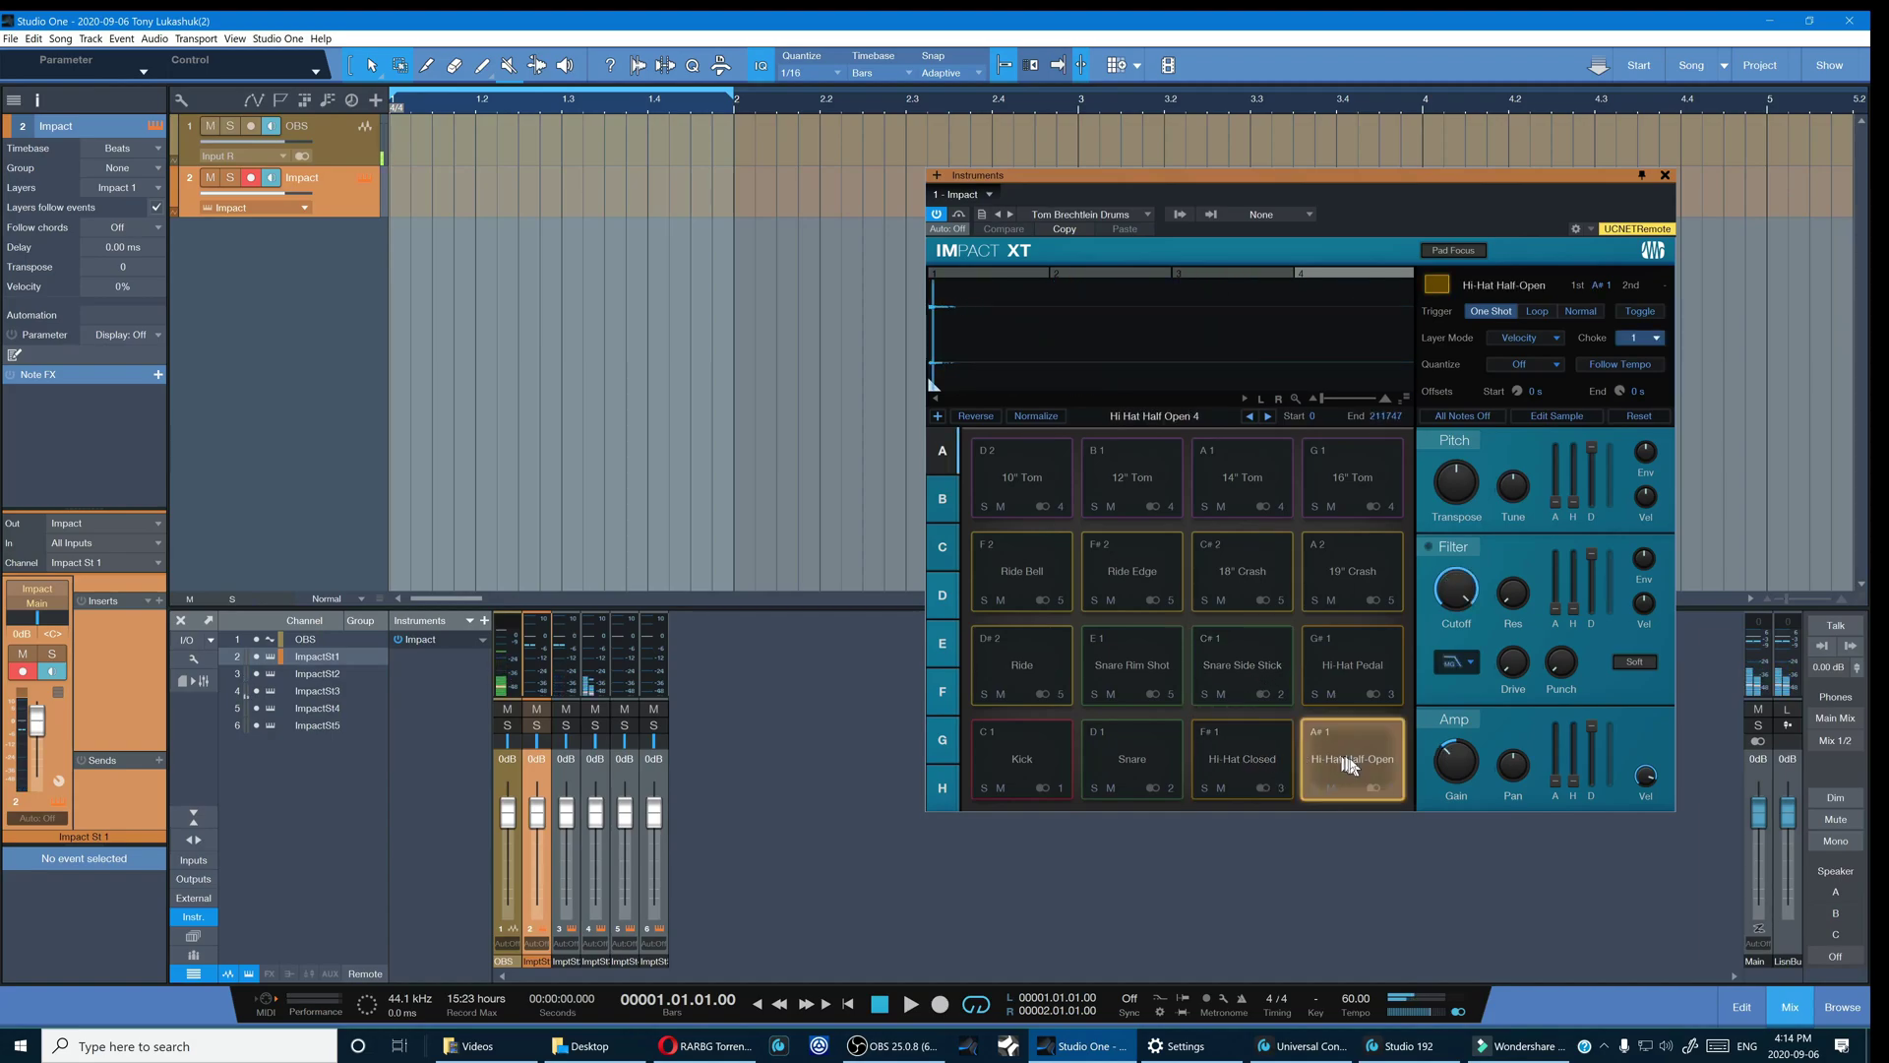
left_click(1349, 664)
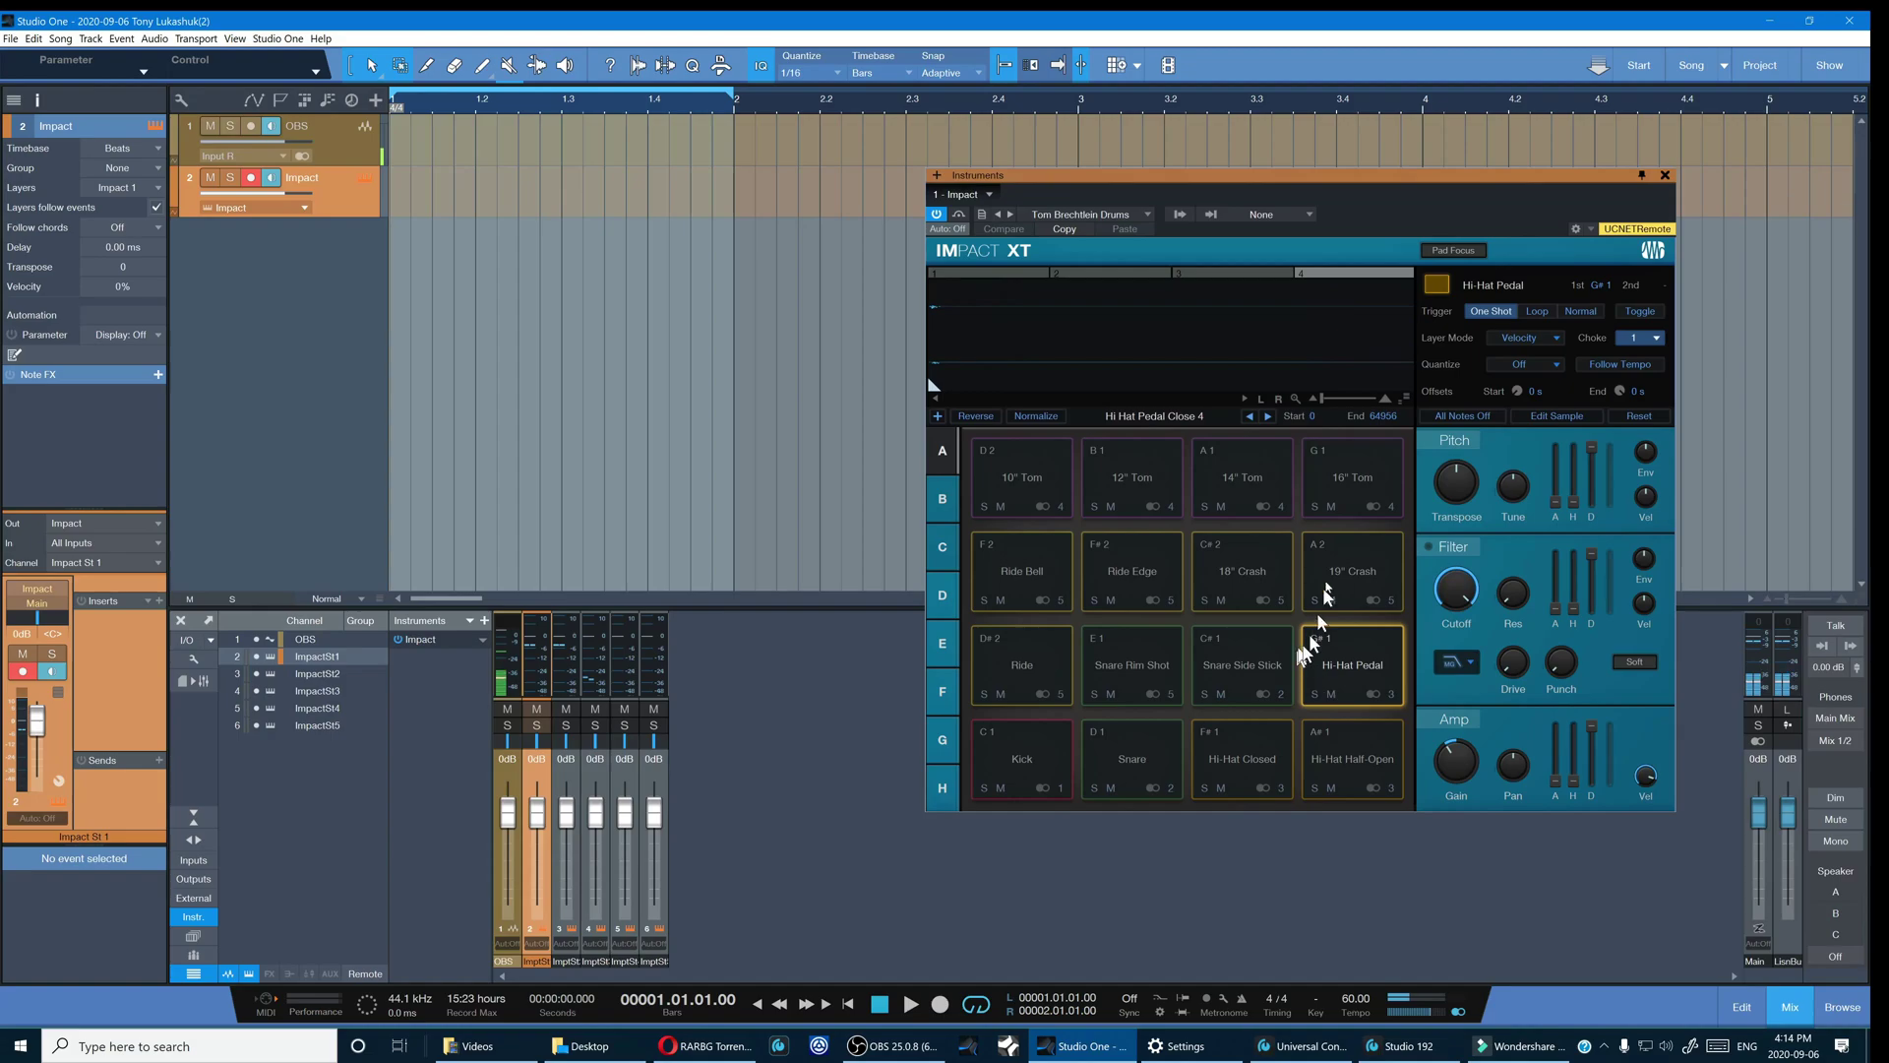
- Audition the 16", 14", 12", 10" toms, ride, ride bell, ride edge, 18" and 19" crashes
left_click(1368, 461)
left_click(1242, 477)
left_click(1131, 476)
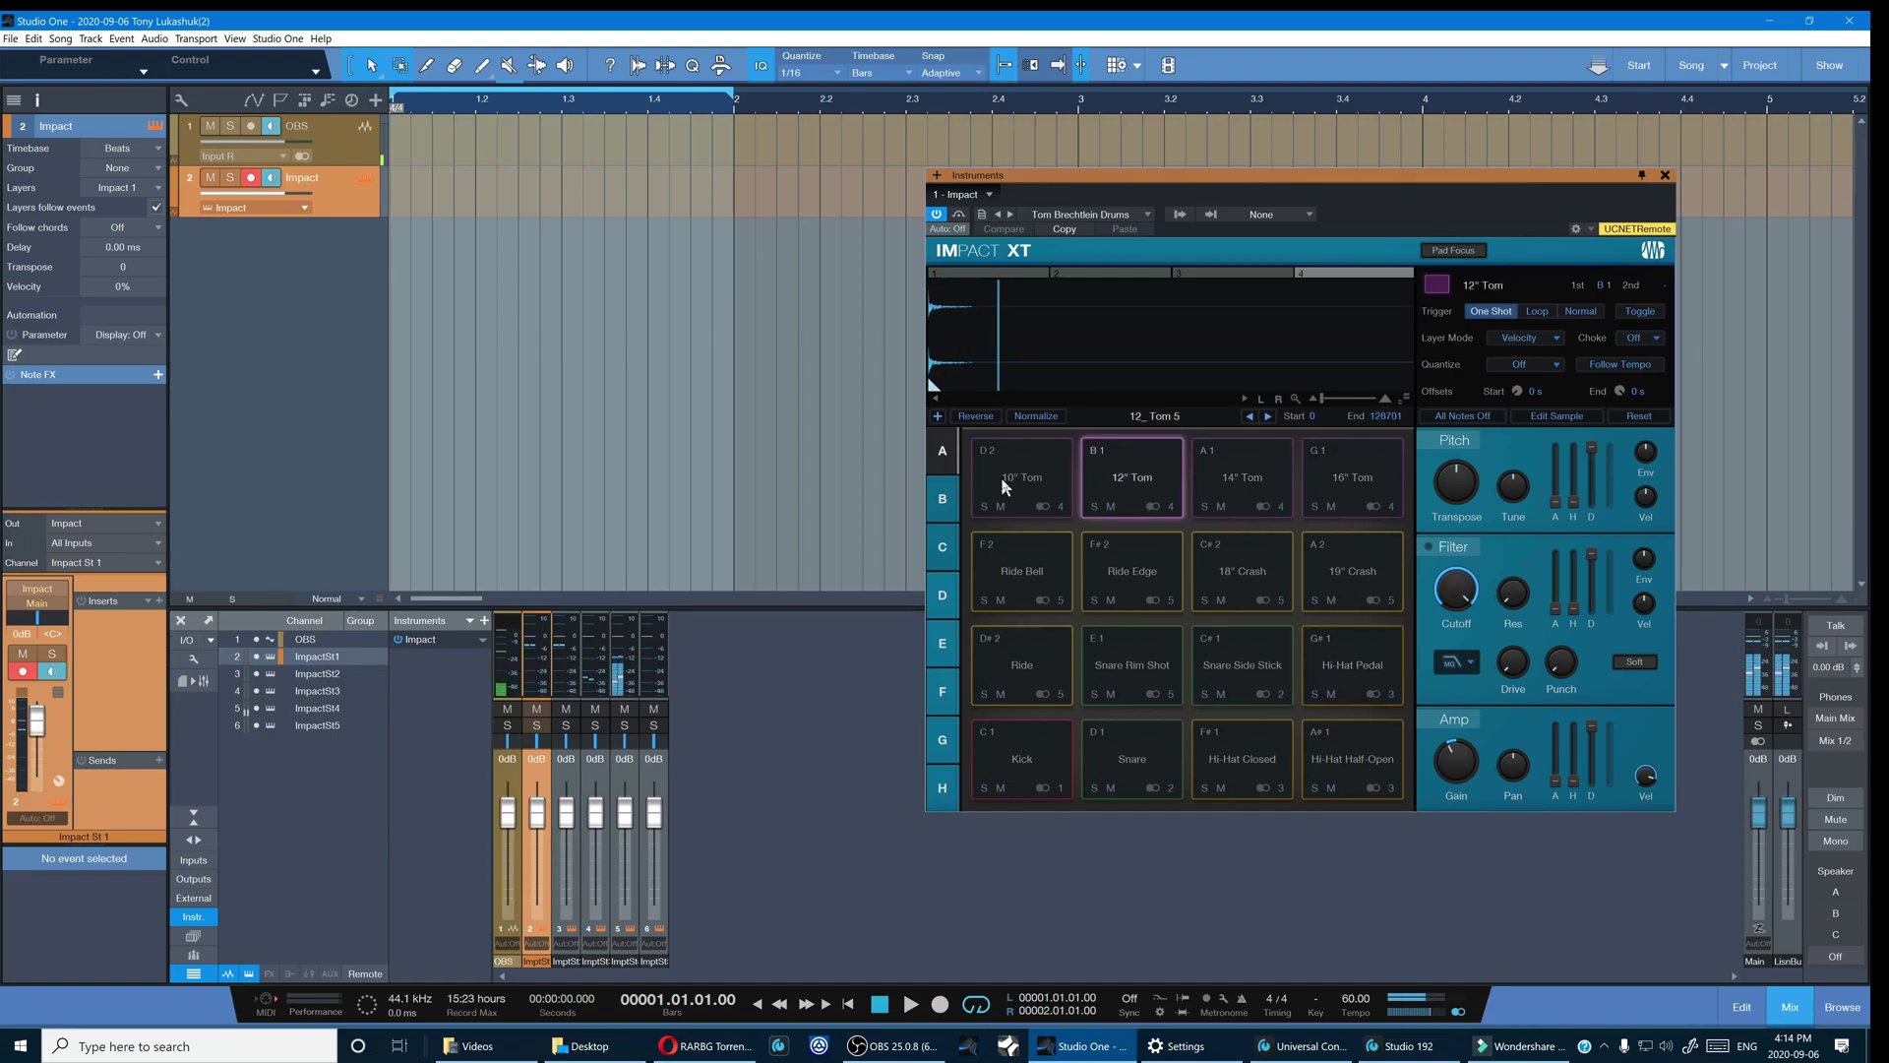
left_click(1001, 476)
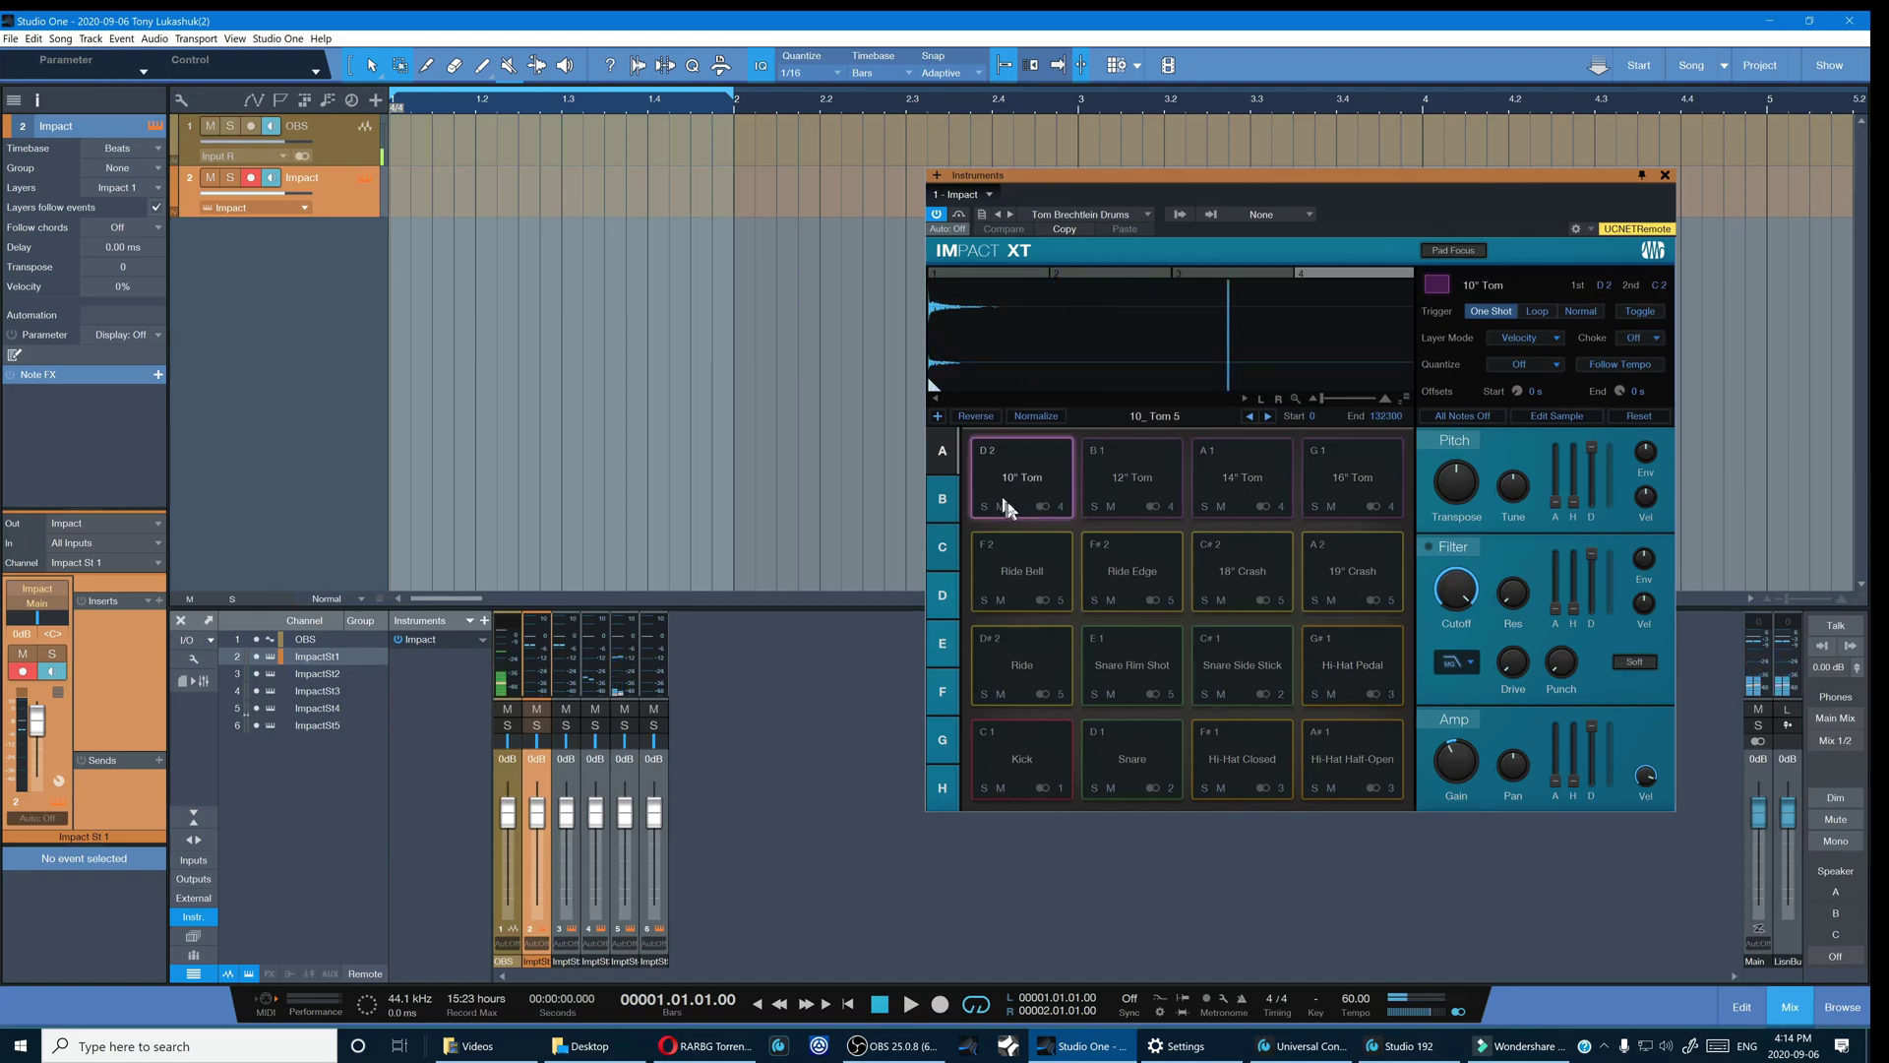
left_click(1022, 661)
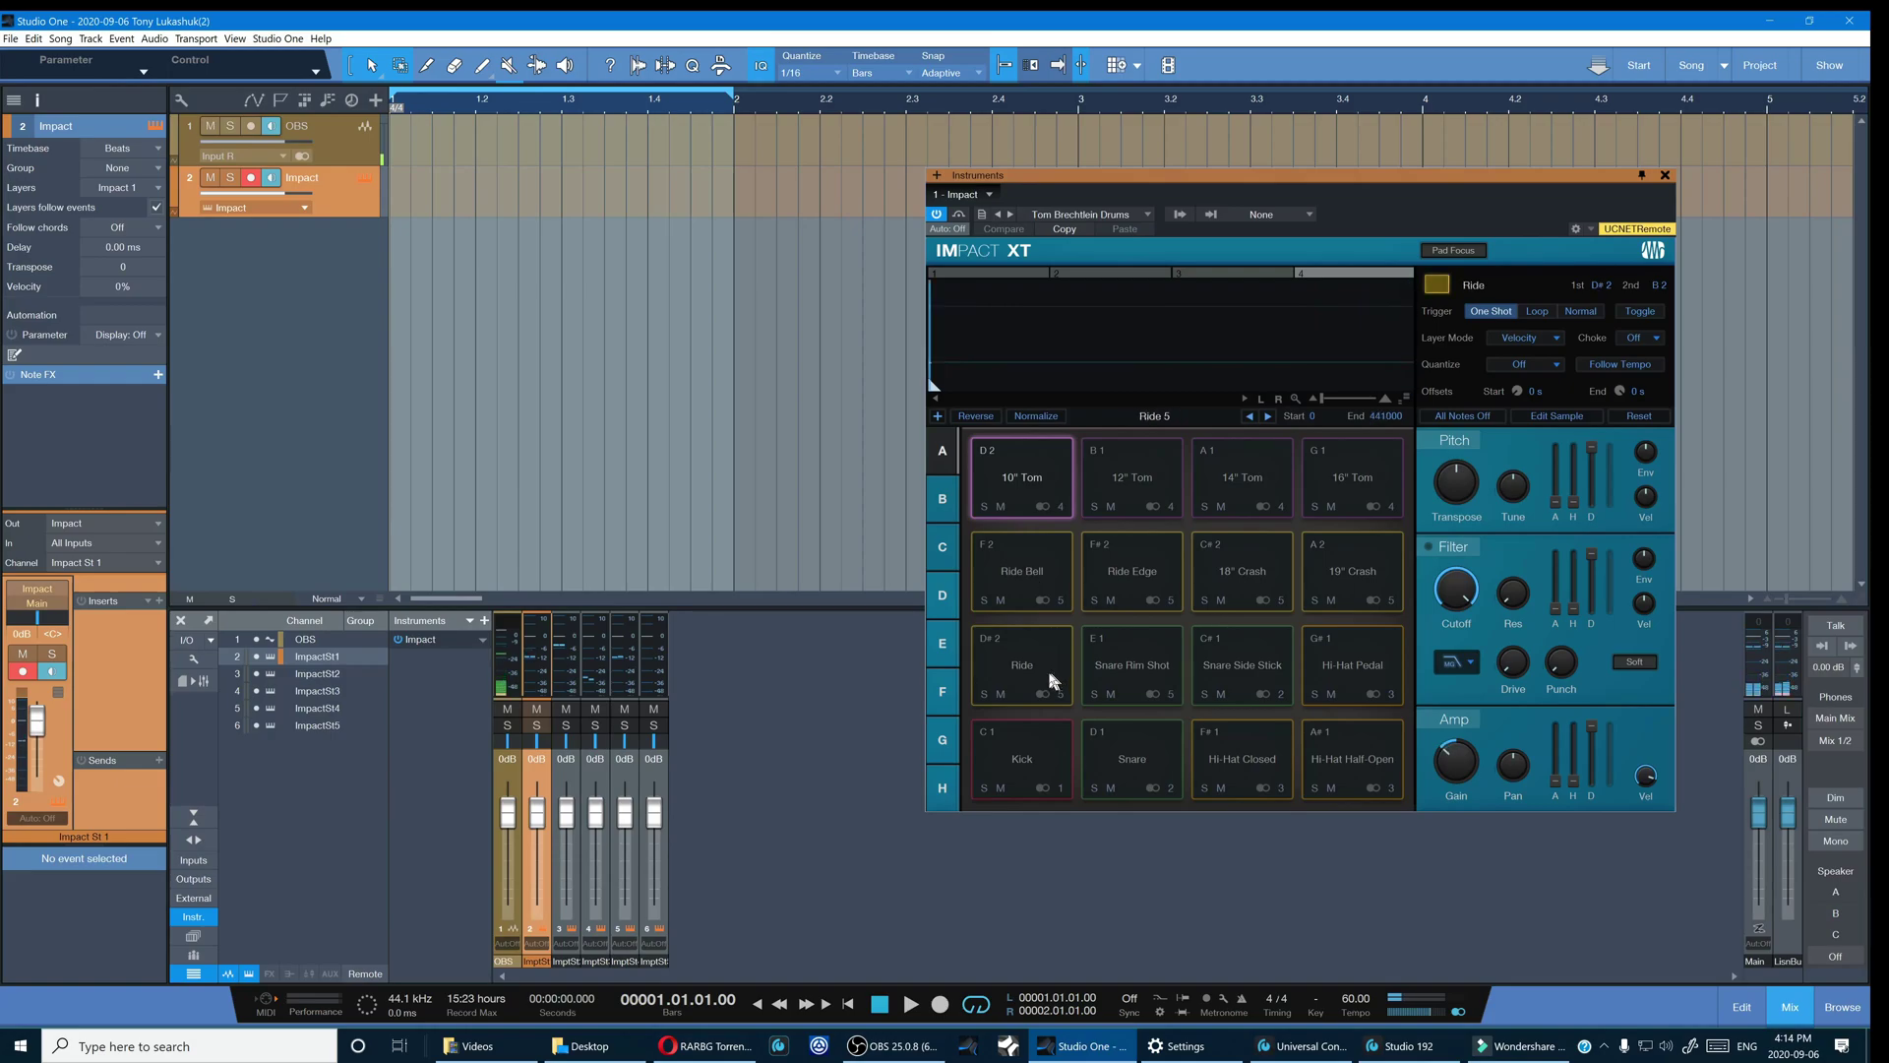
left_click(1020, 585)
left_click(1146, 570)
left_click(1250, 565)
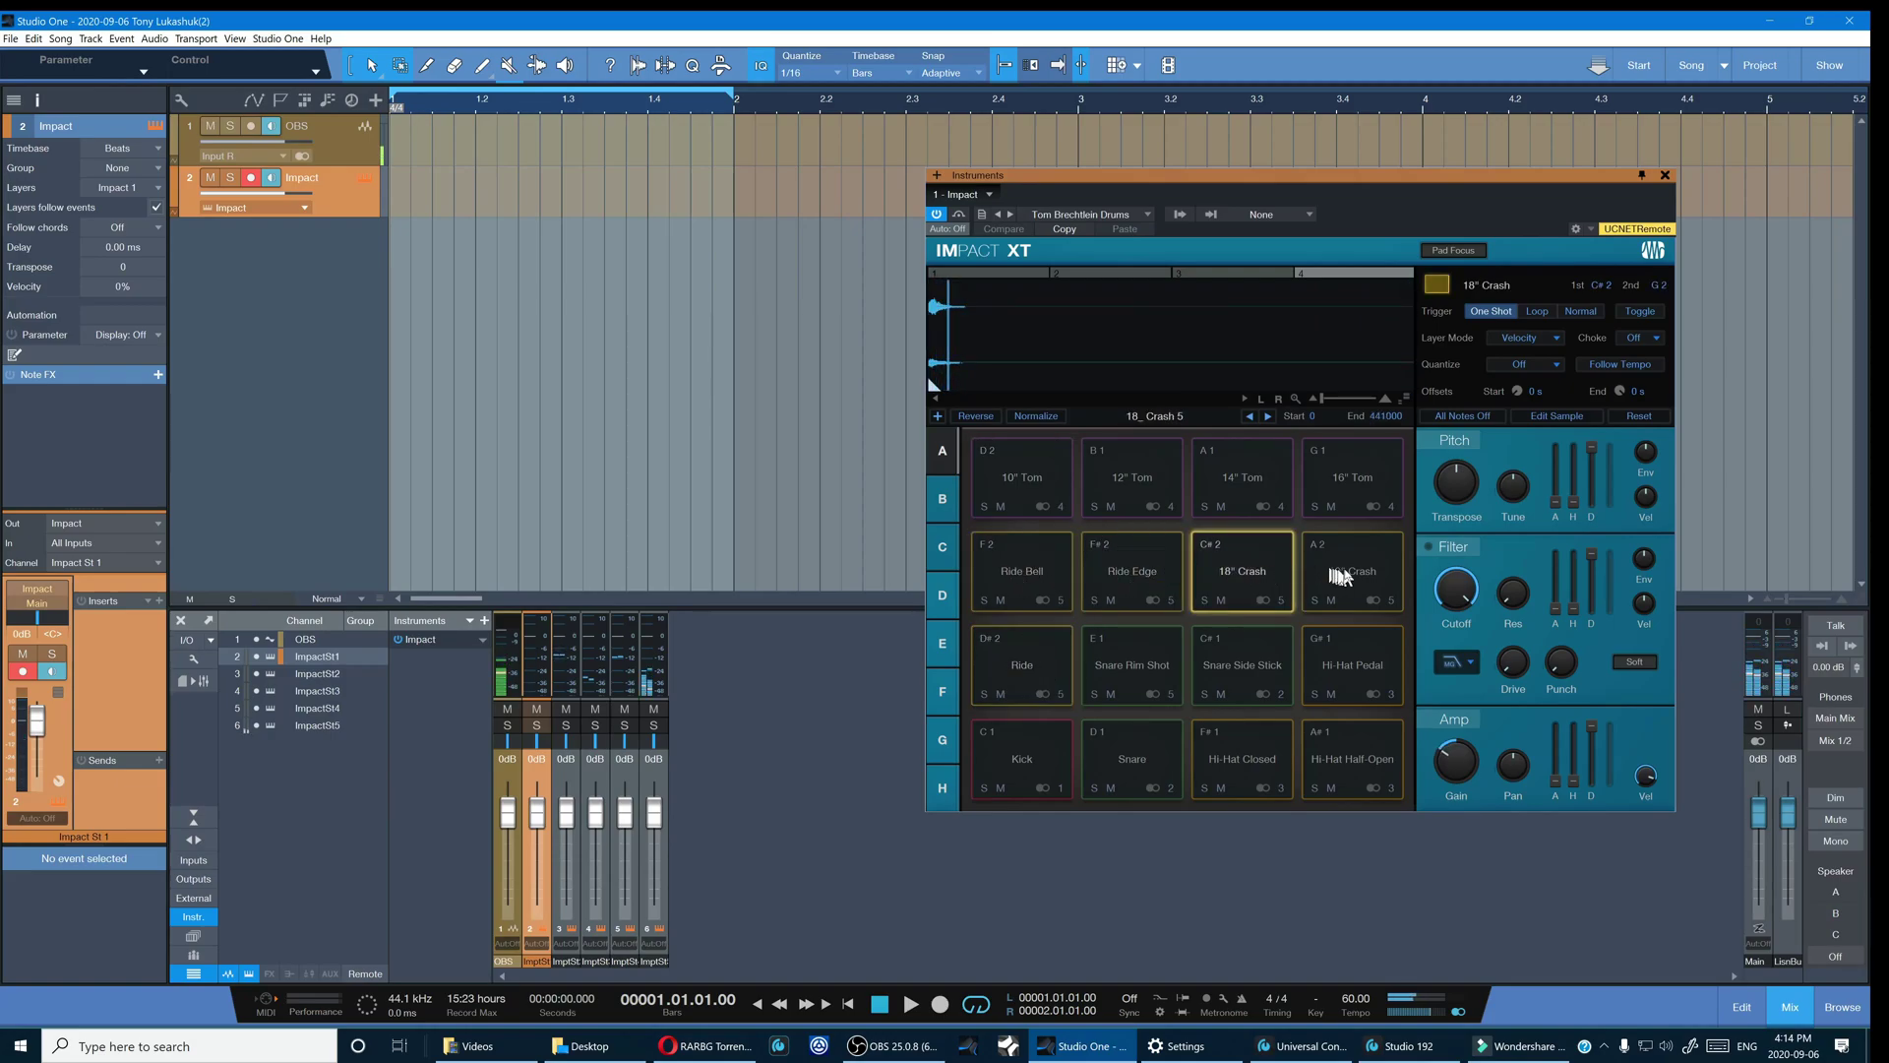
left_click(1350, 579)
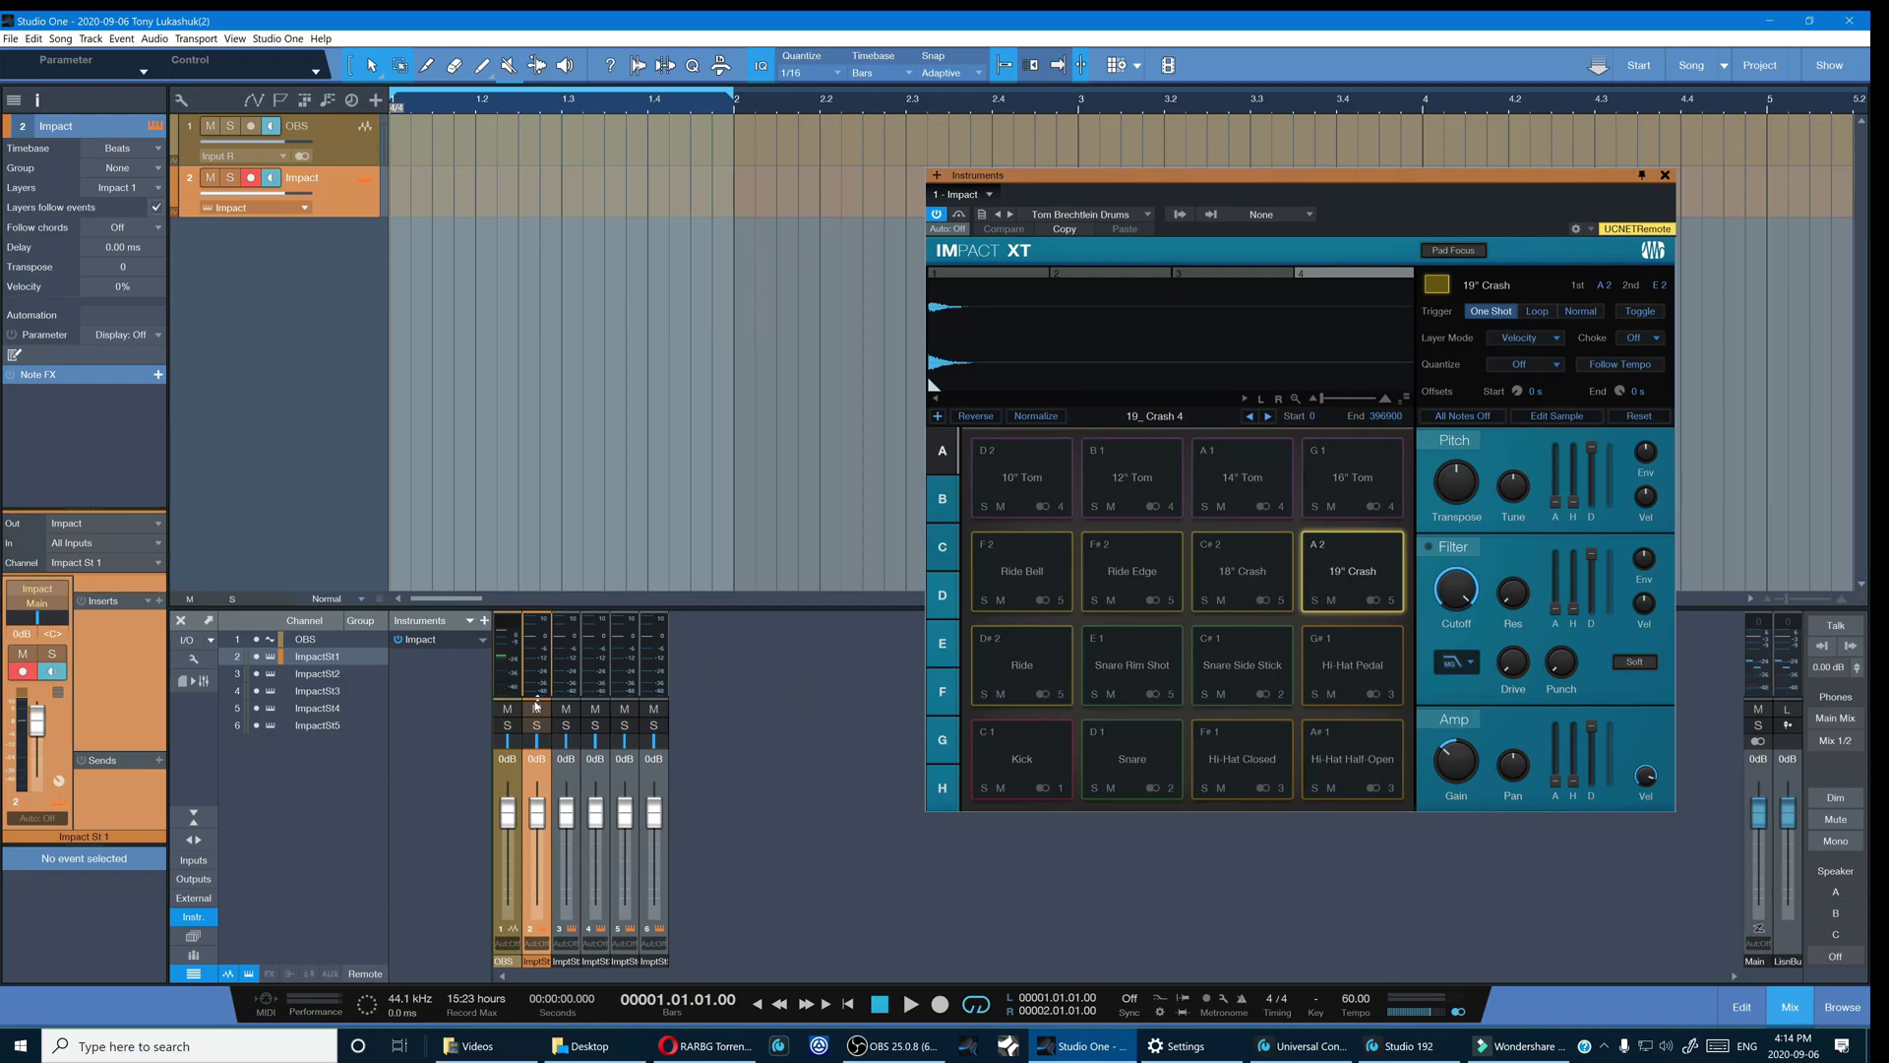
- Show the Console's instrument output list and expand Impact to reveal its stereo outputs
left_click(192, 923)
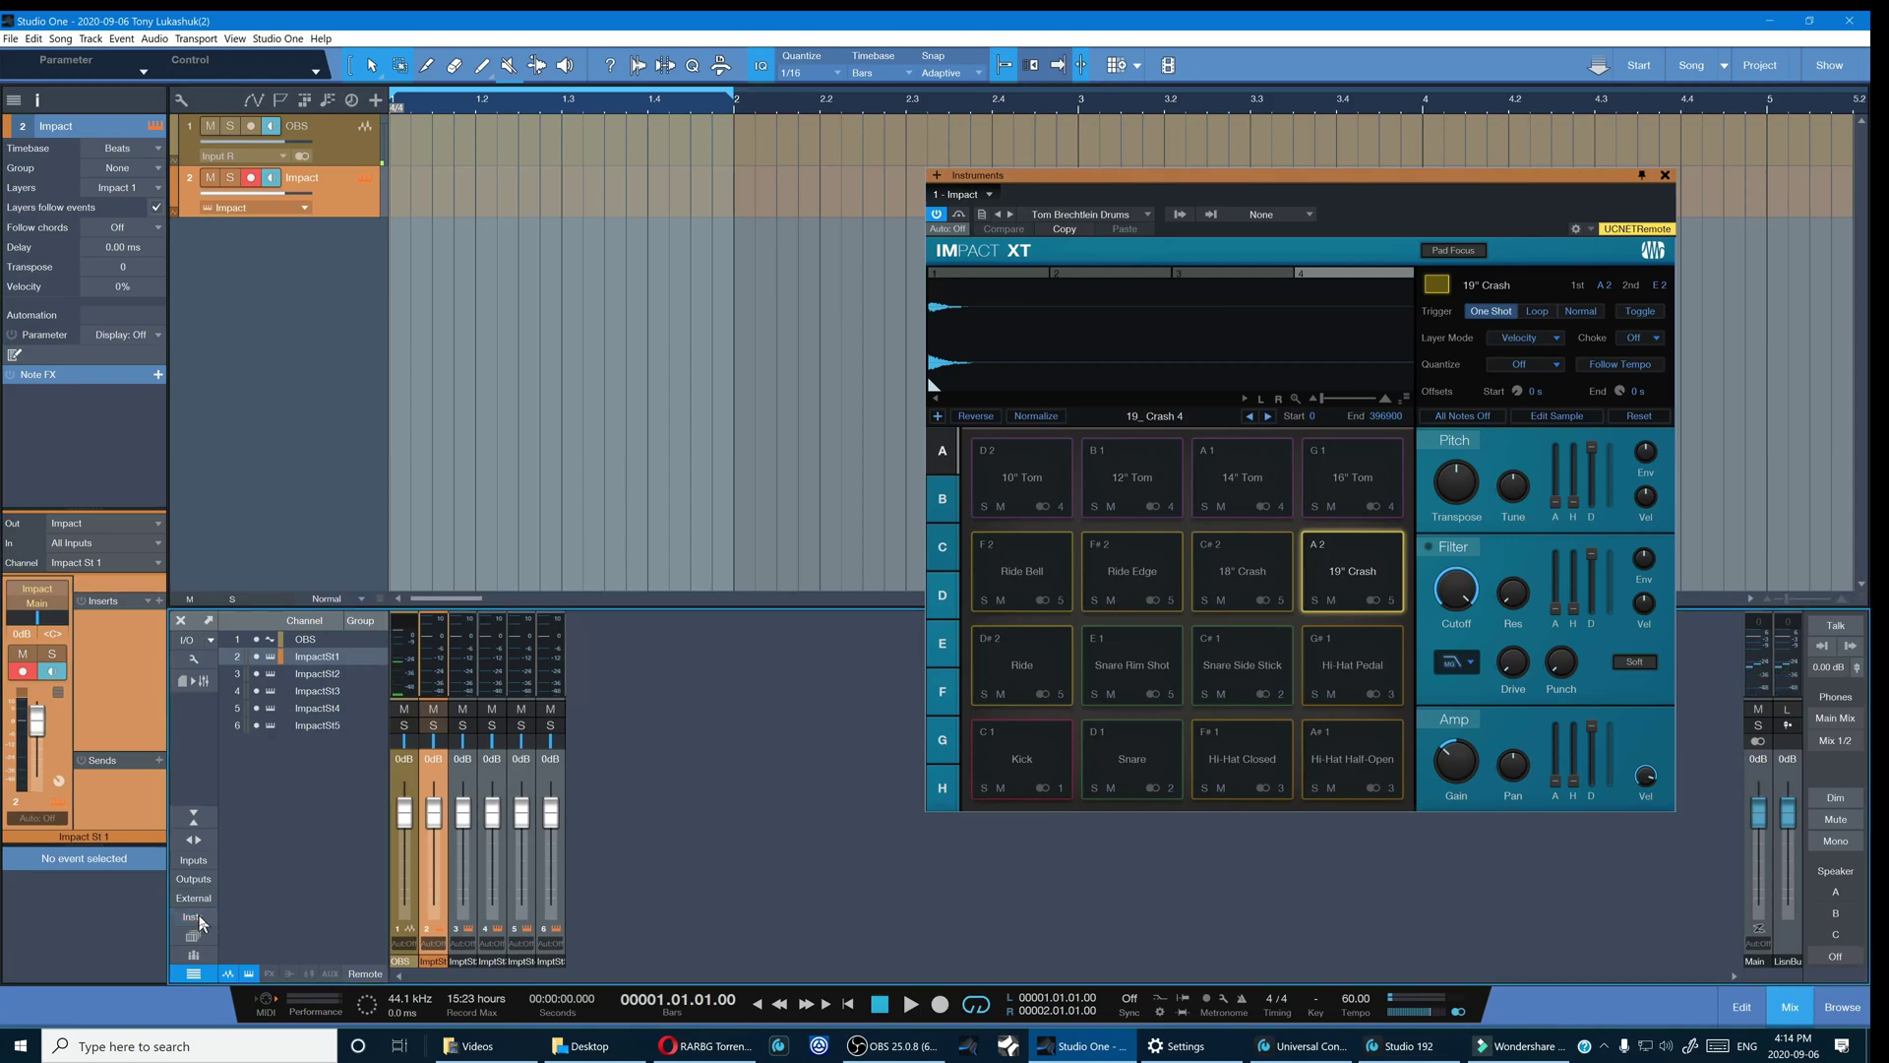
left_click(192, 918)
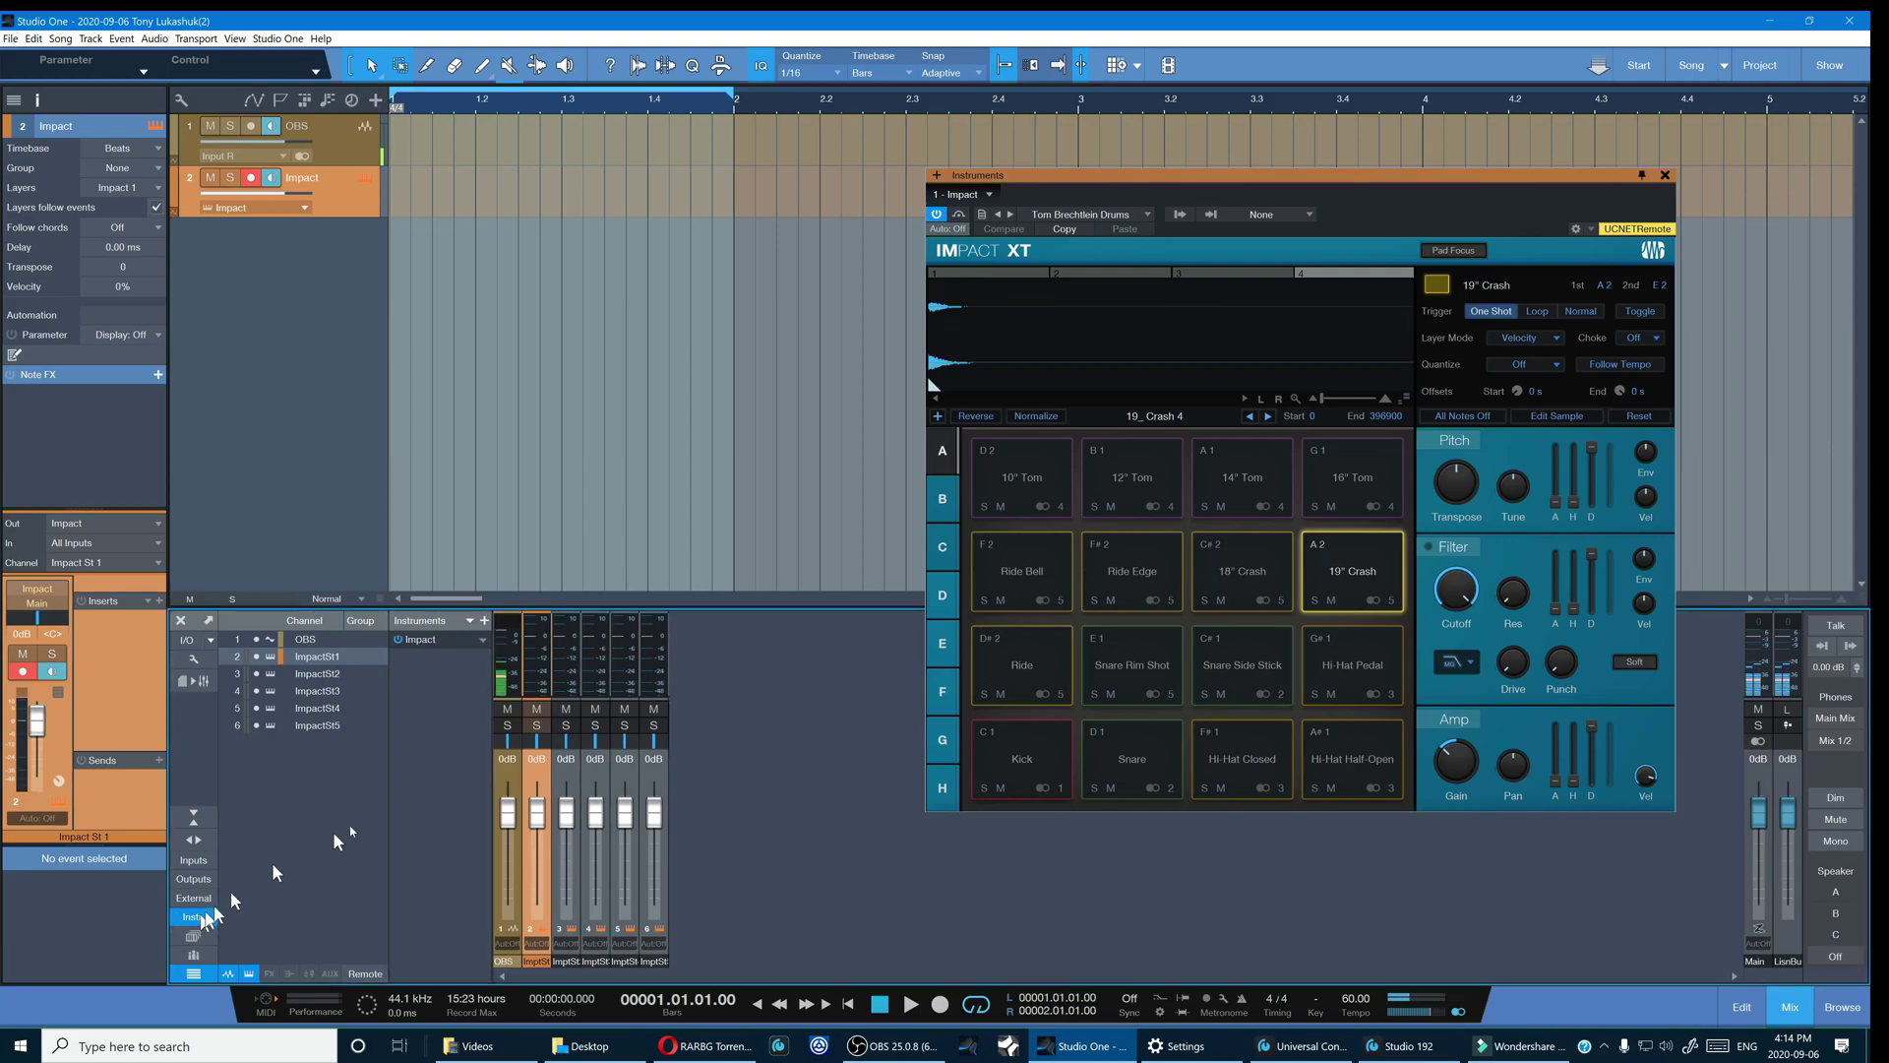
left_click(427, 639)
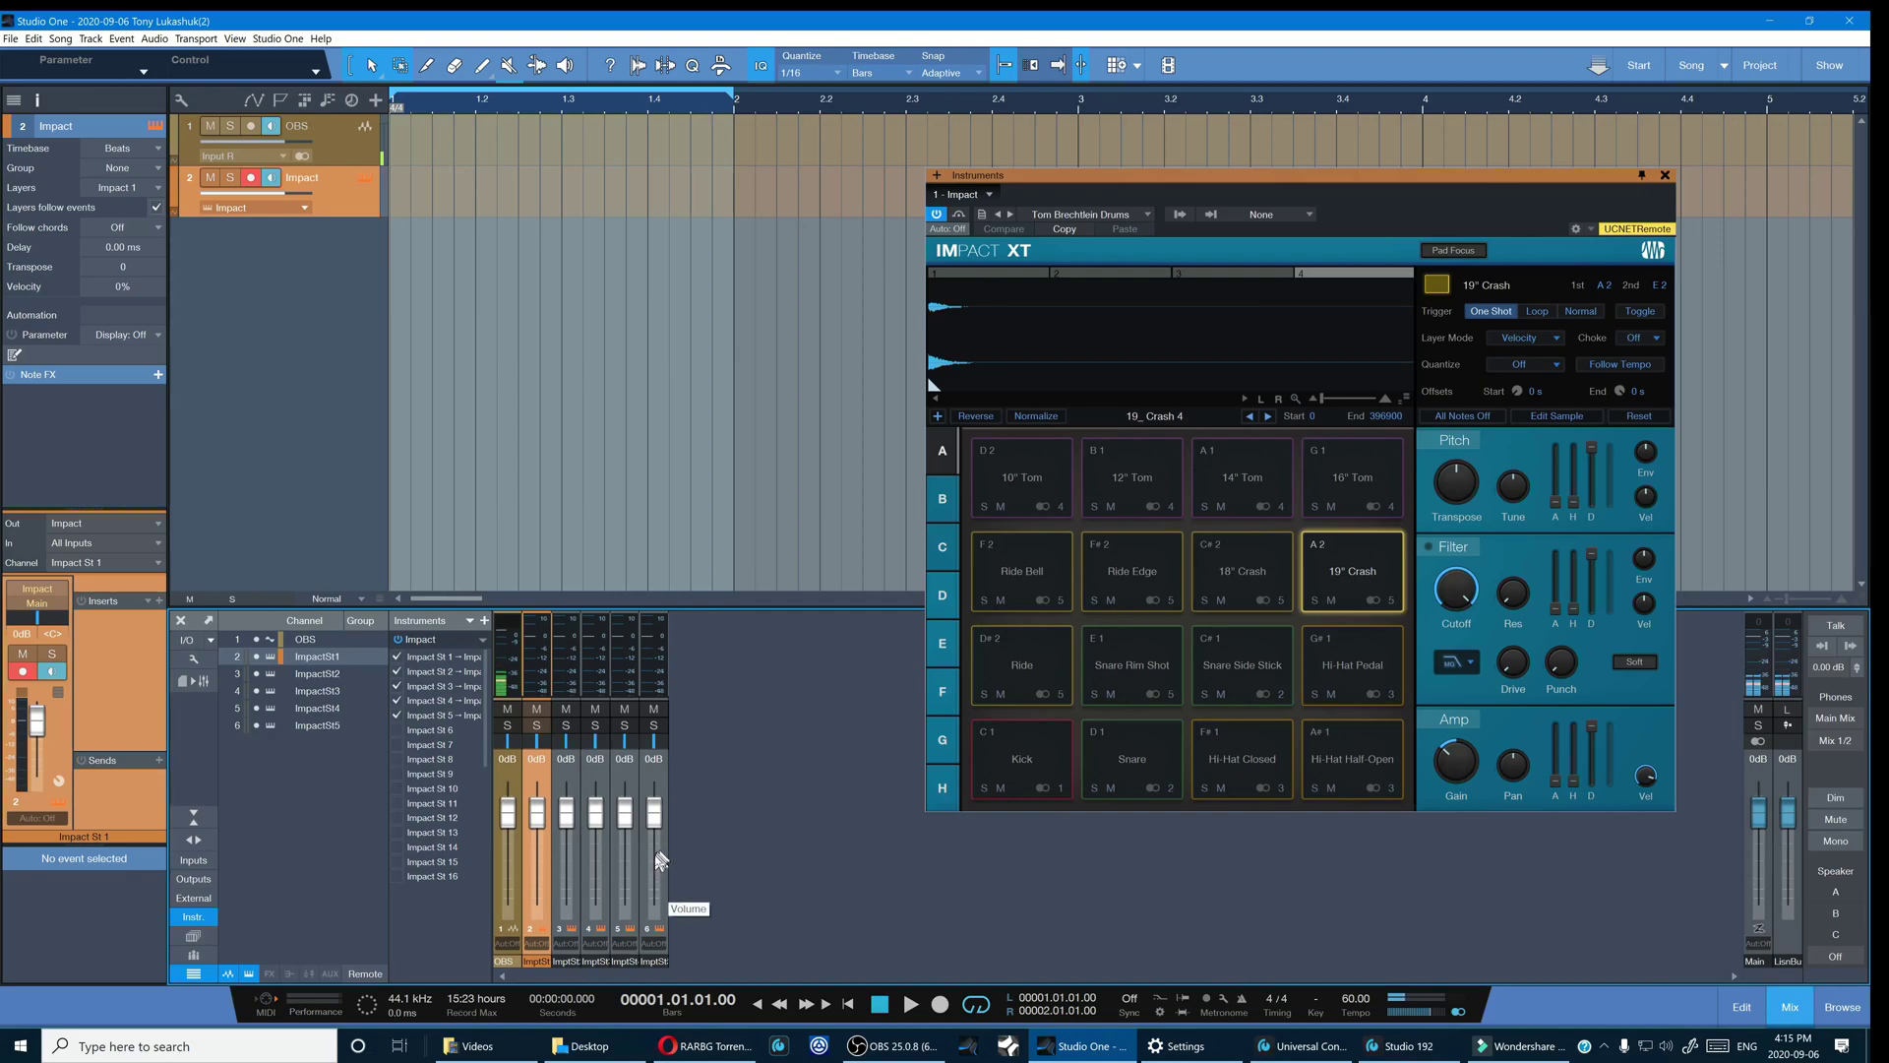
- Enable mixer channels for Impact St 6 through St 16, then test the Kick pad
left_click(397, 729)
left_click(397, 745)
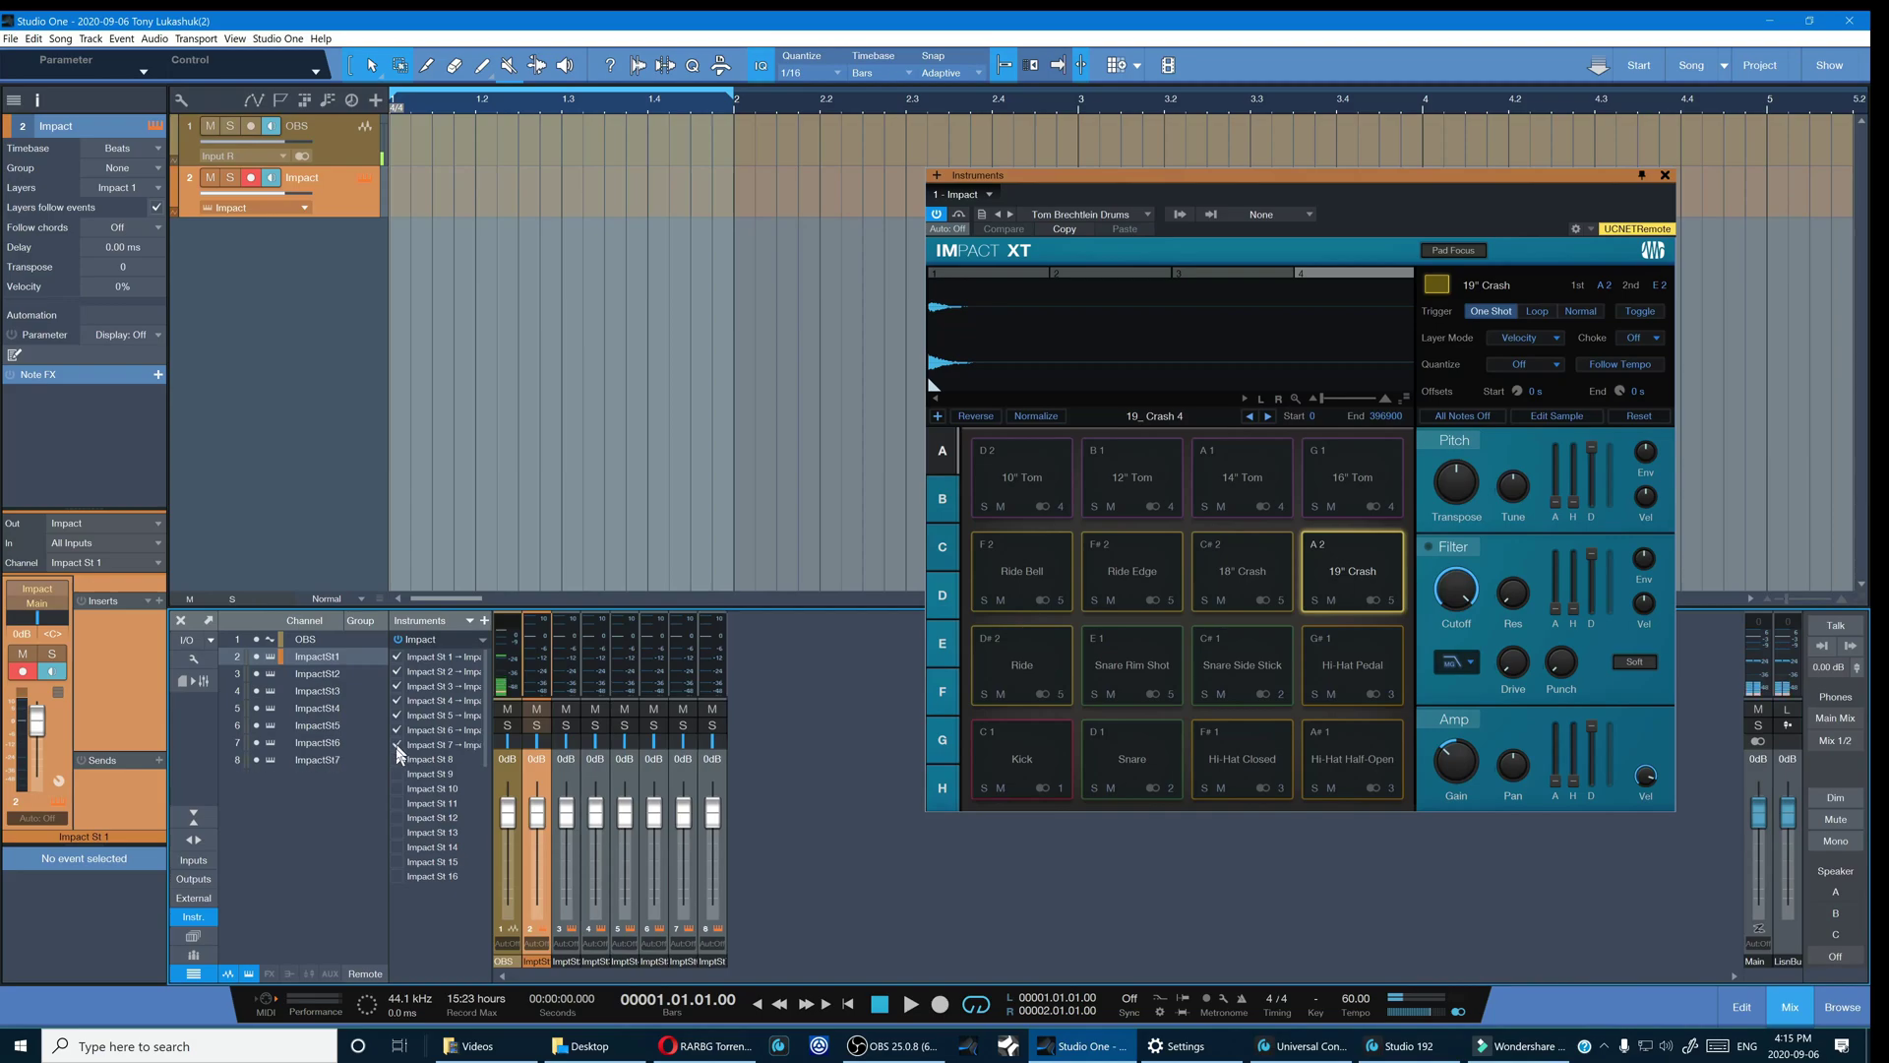
left_click(396, 759)
left_click(396, 773)
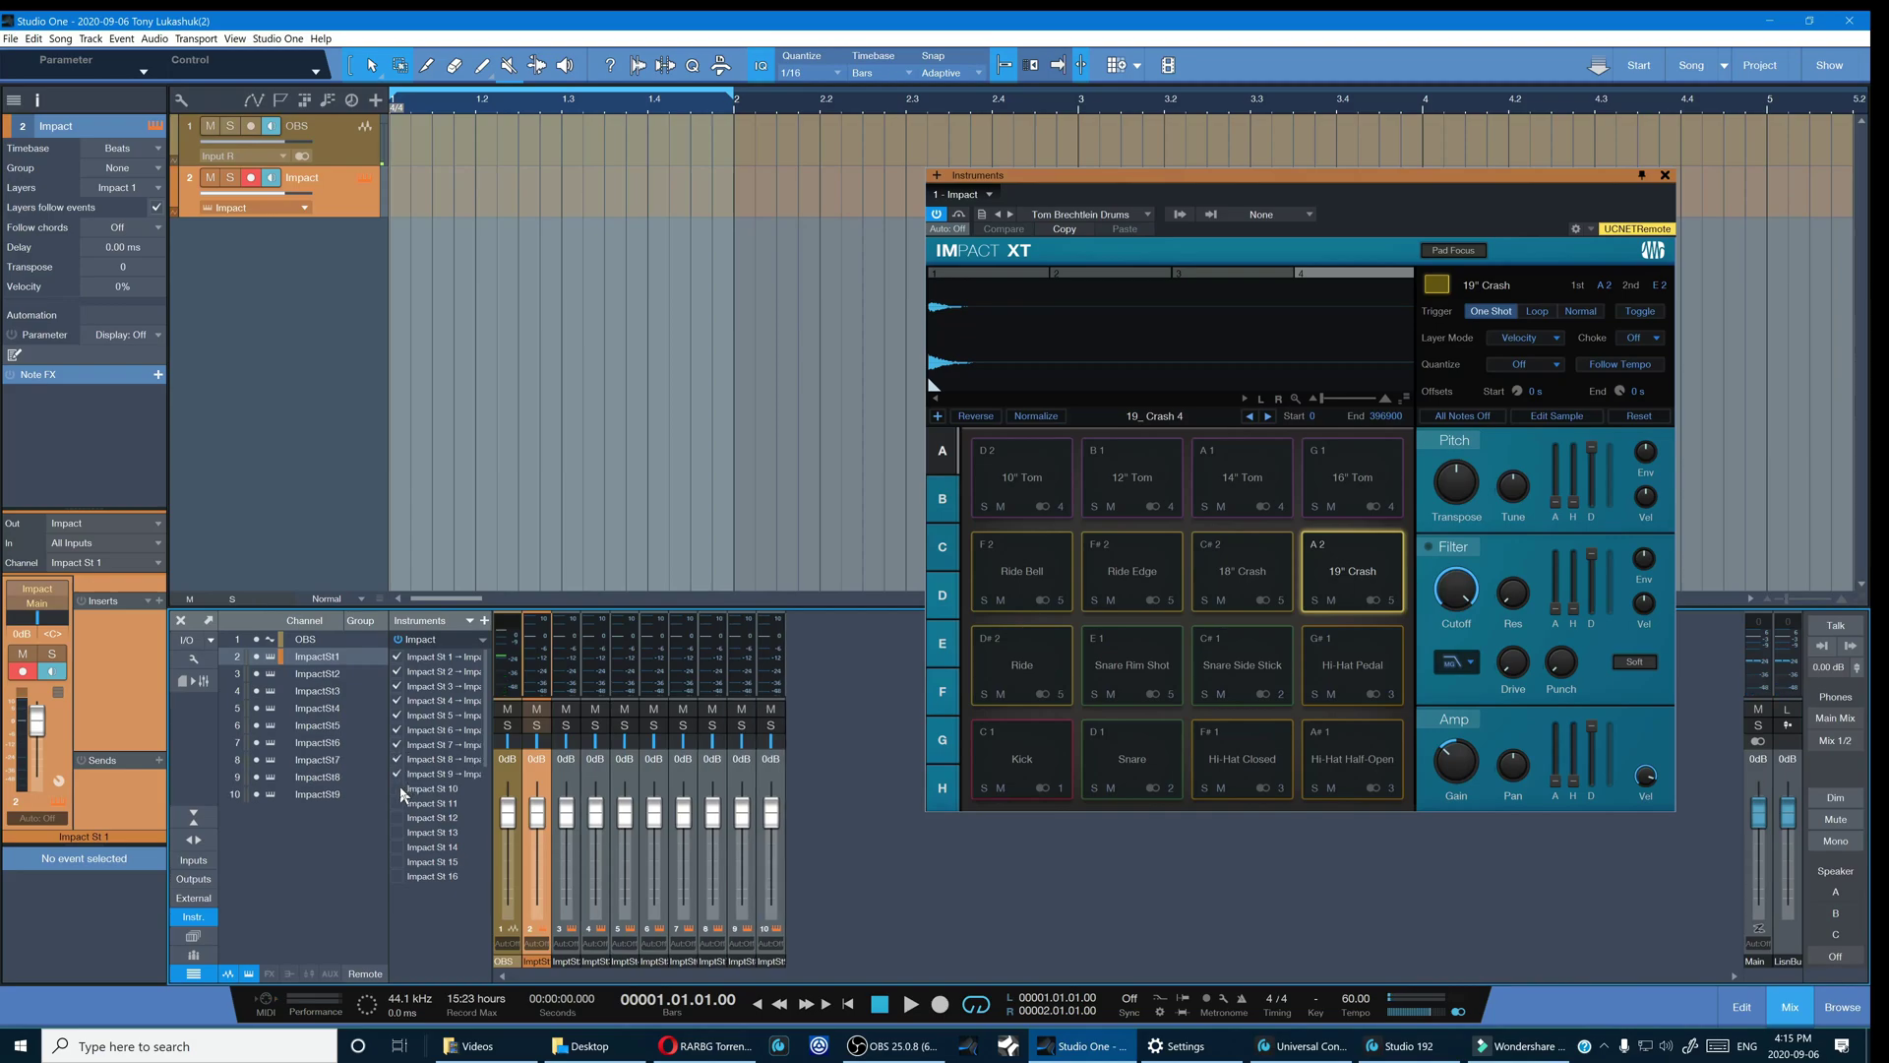
left_click(398, 788)
left_click(399, 803)
left_click(397, 817)
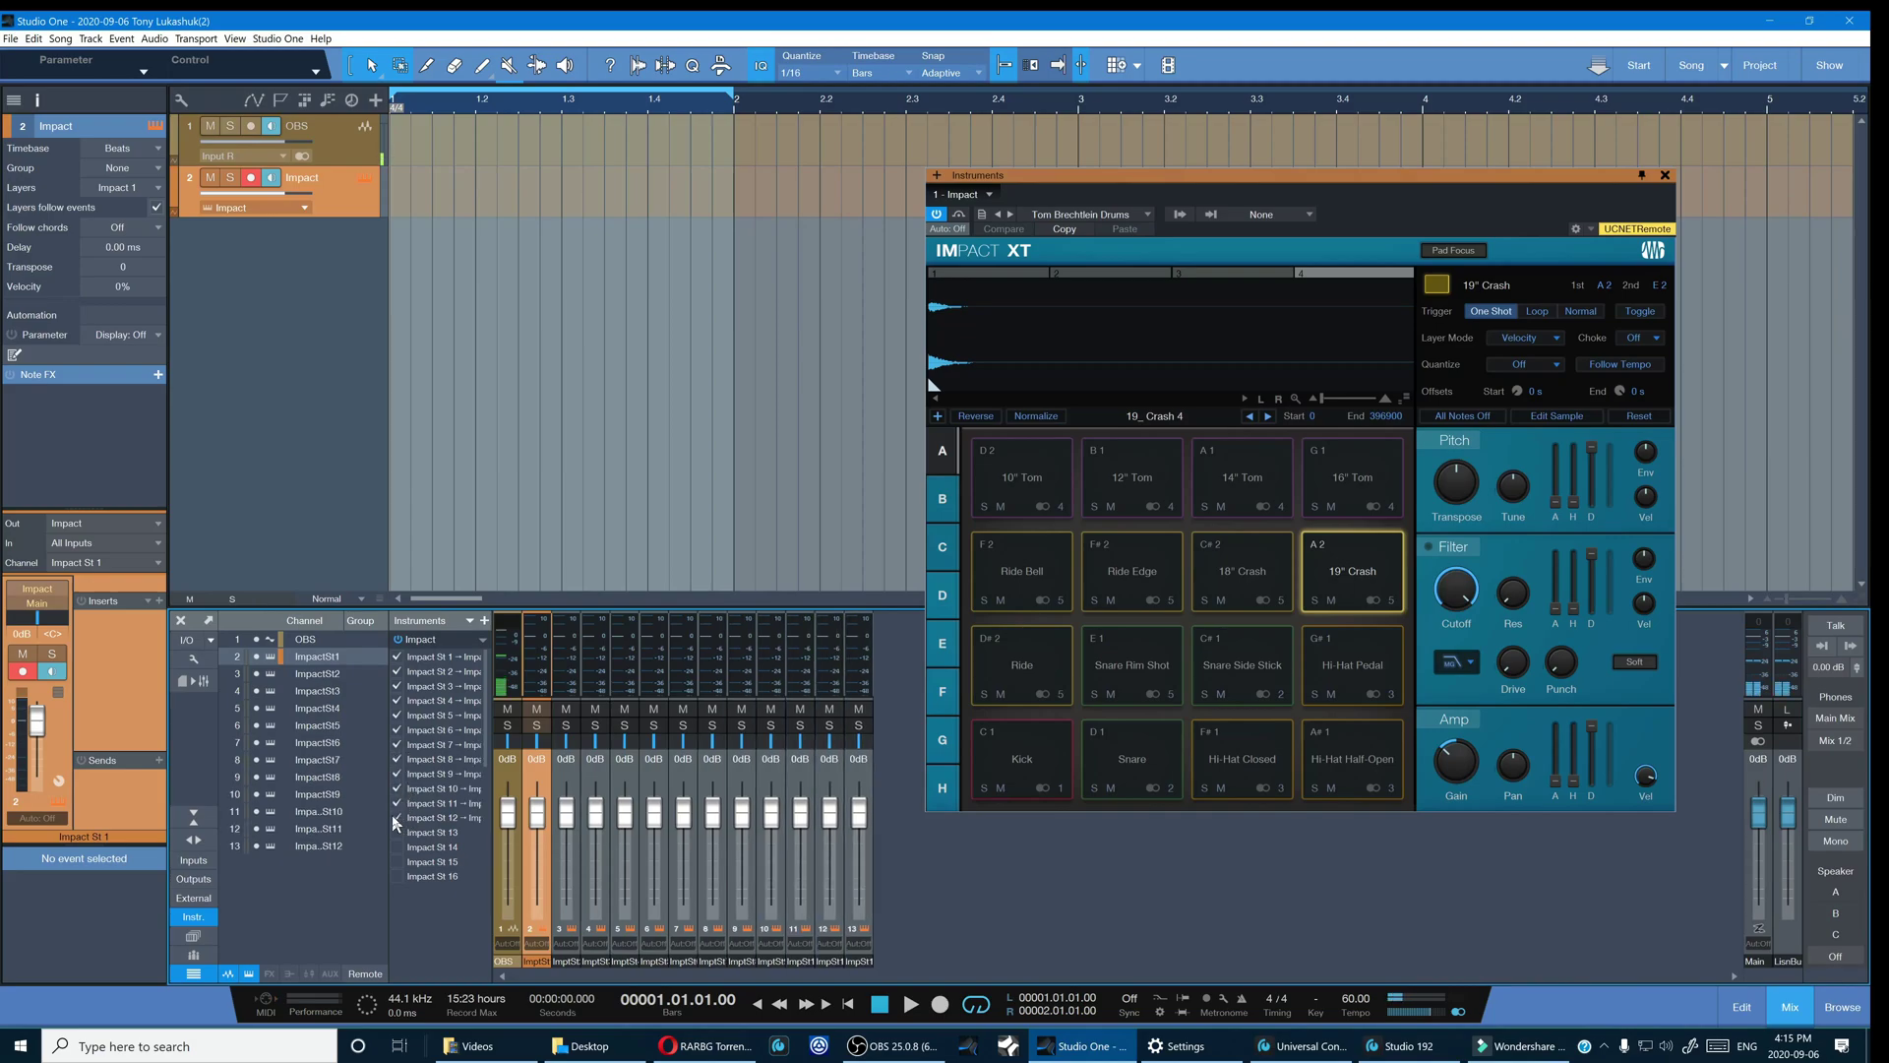
left_click(400, 832)
left_click(399, 847)
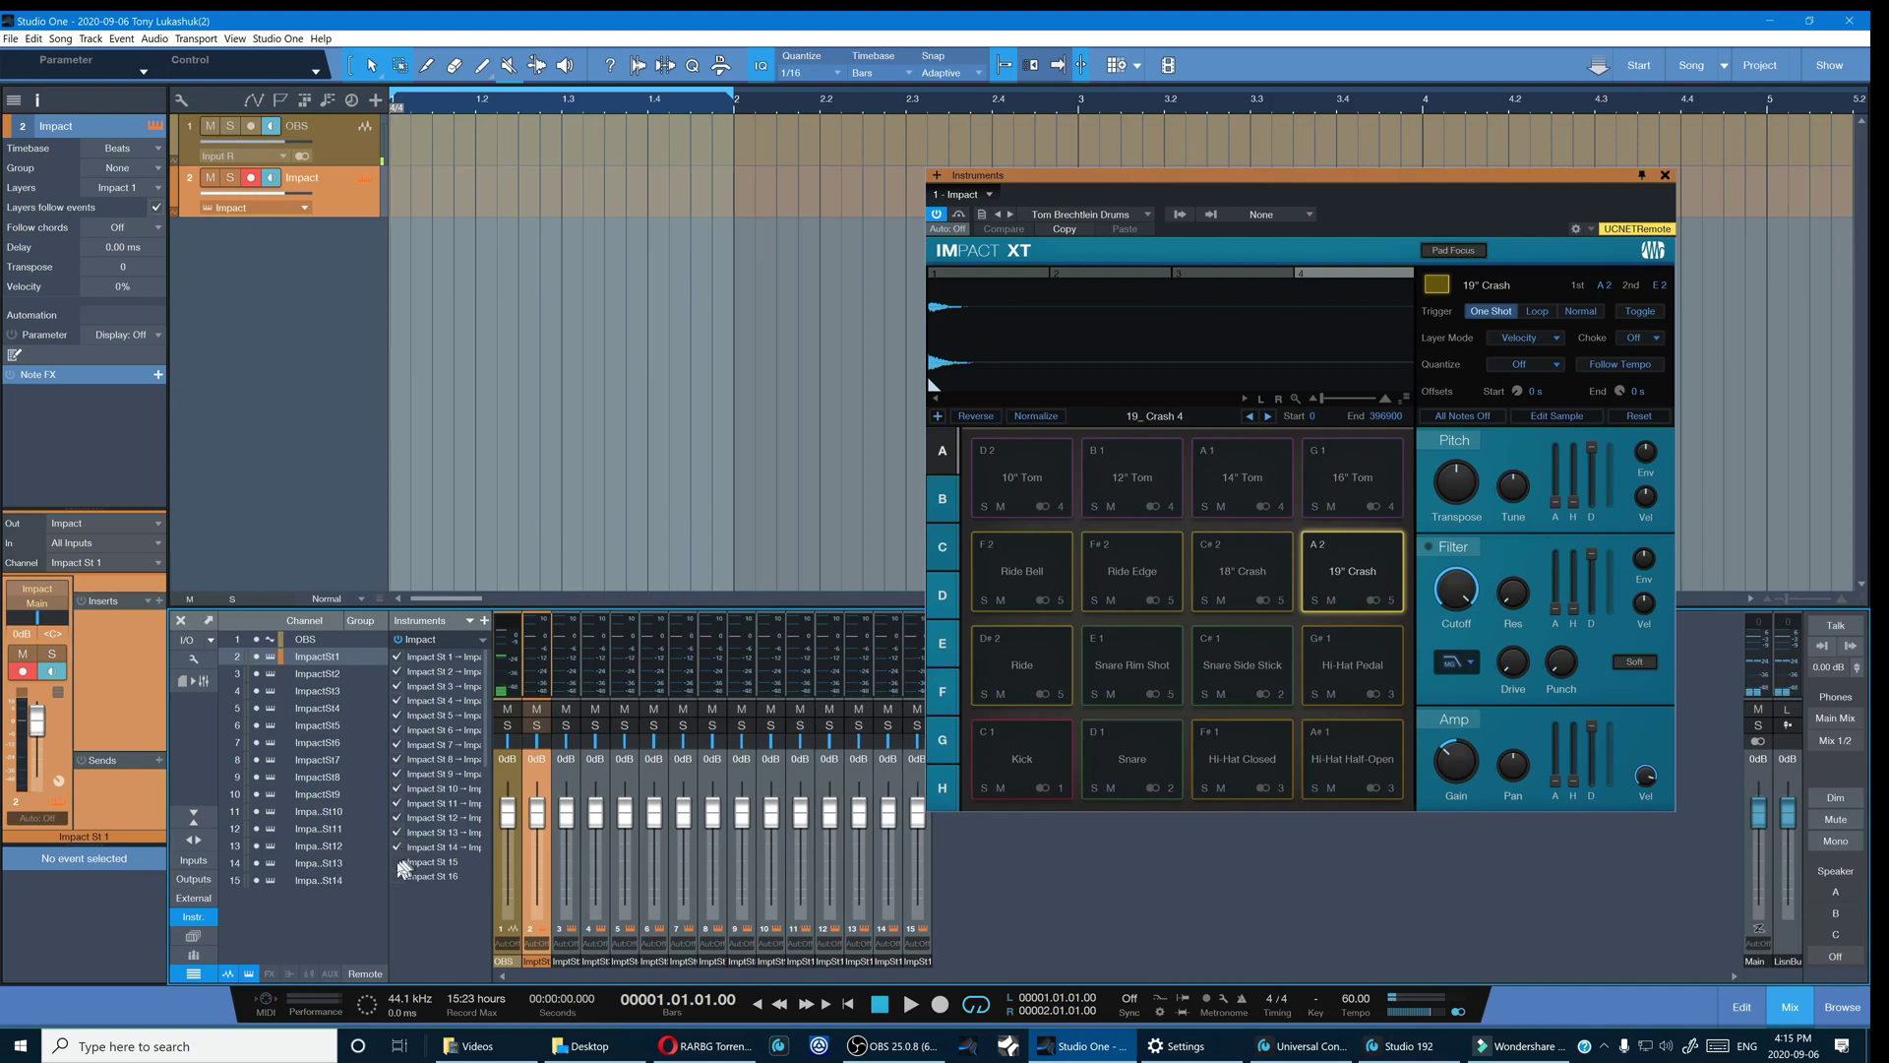
left_click(398, 862)
left_click(396, 873)
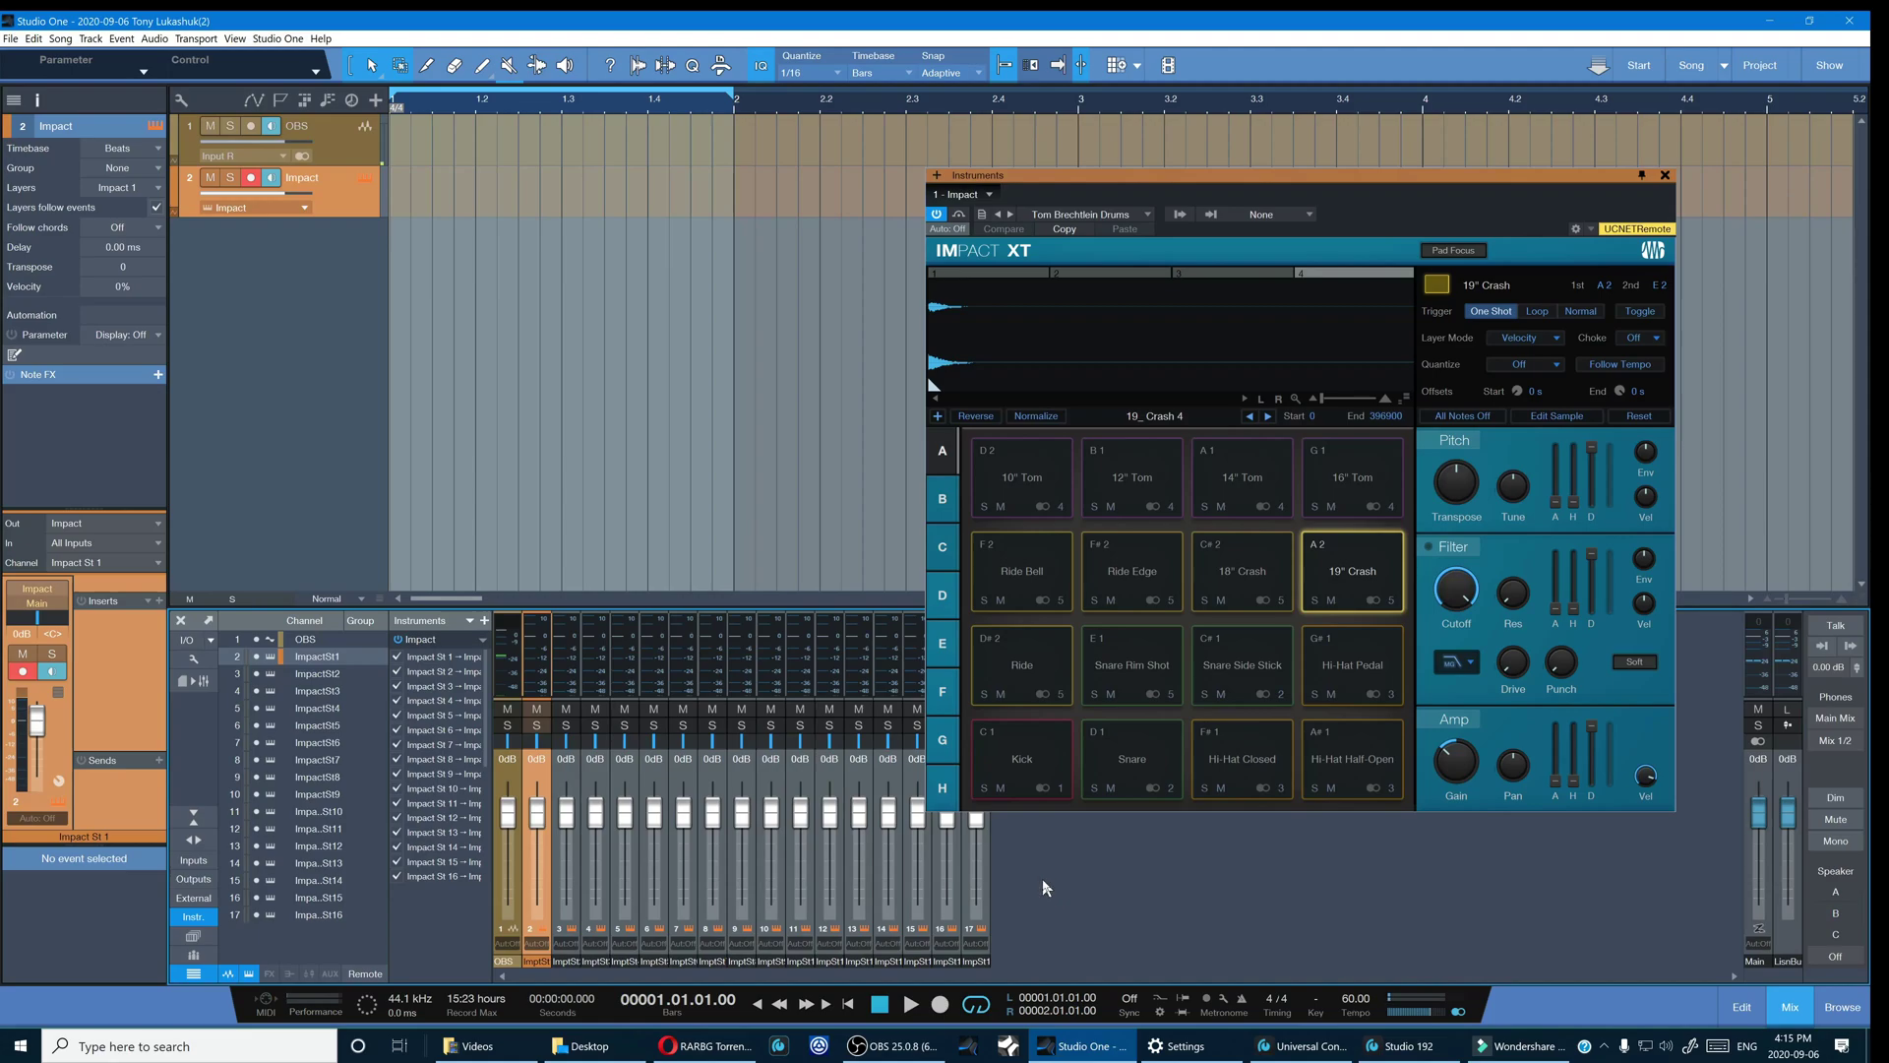
left_click(1038, 753)
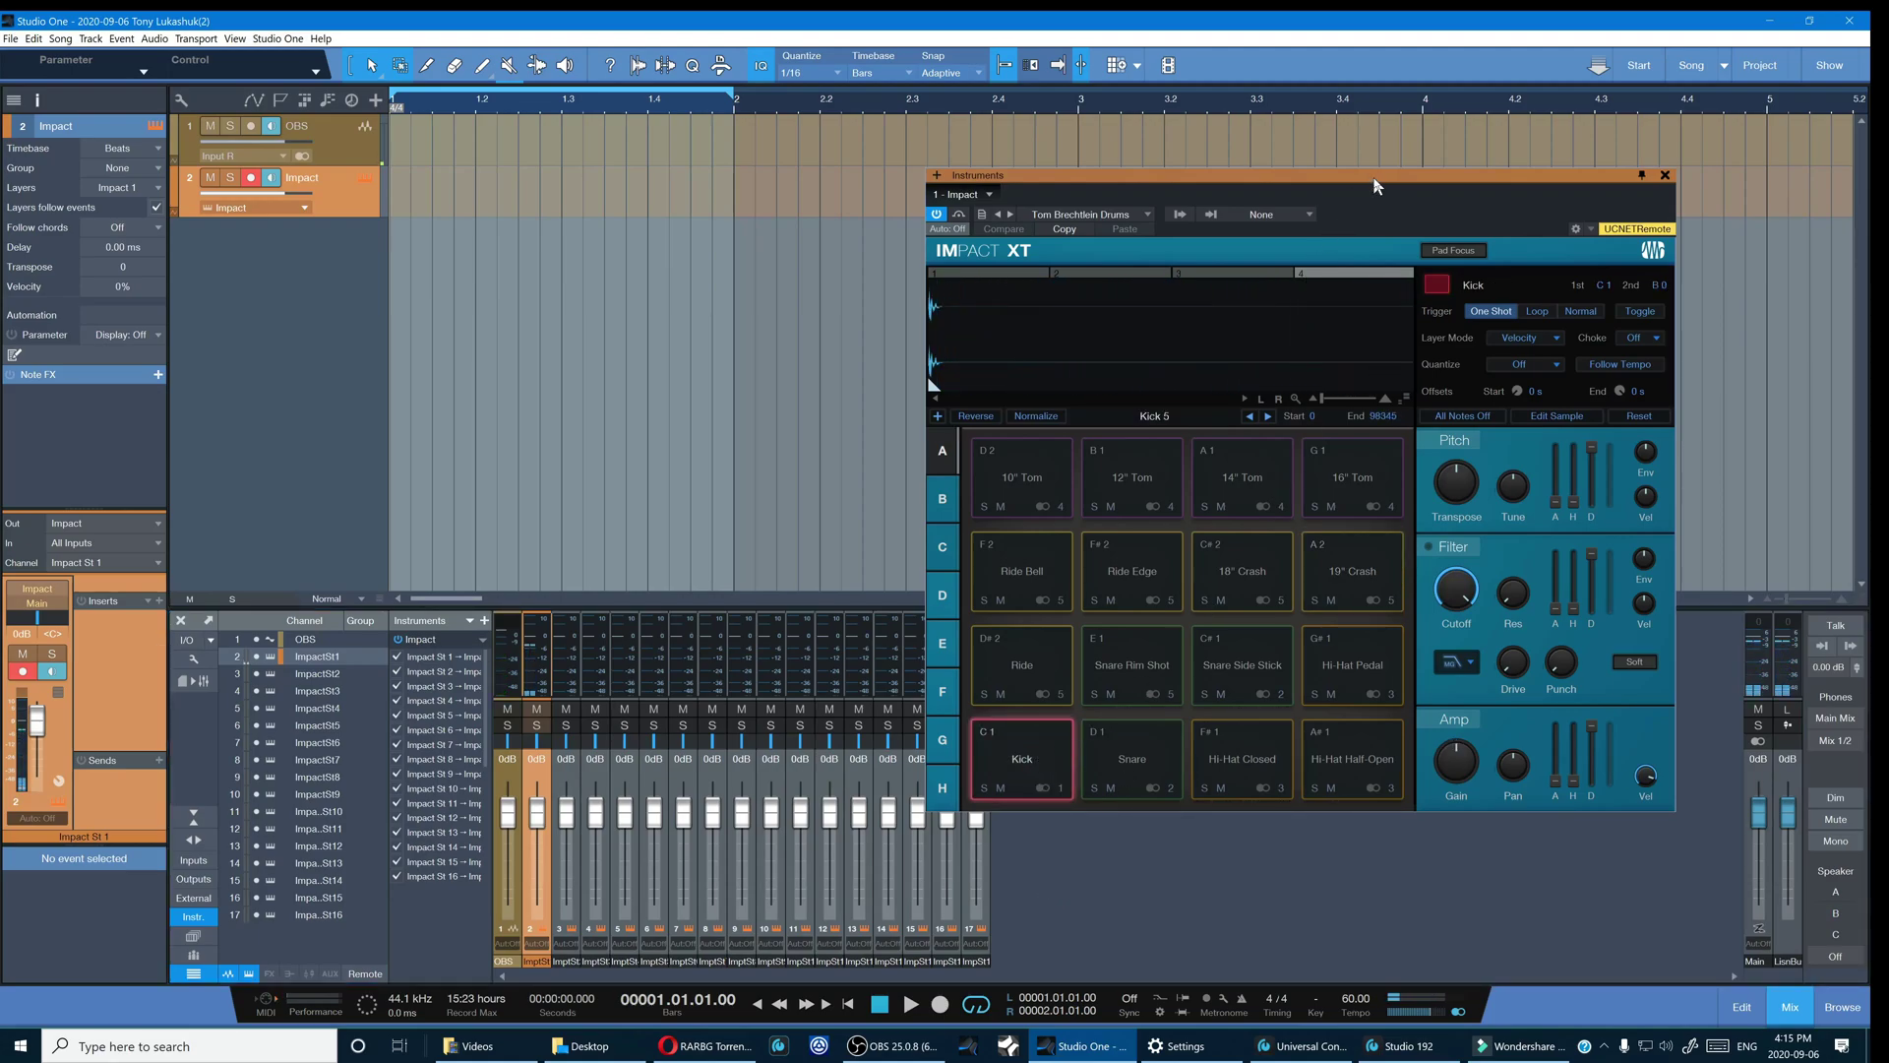
- Route Hi-Hat Half-Open to output 4, Snare Rim Shot to 6, Snare Side Stick to 7
left_click_drag(1363, 183, 1489, 183)
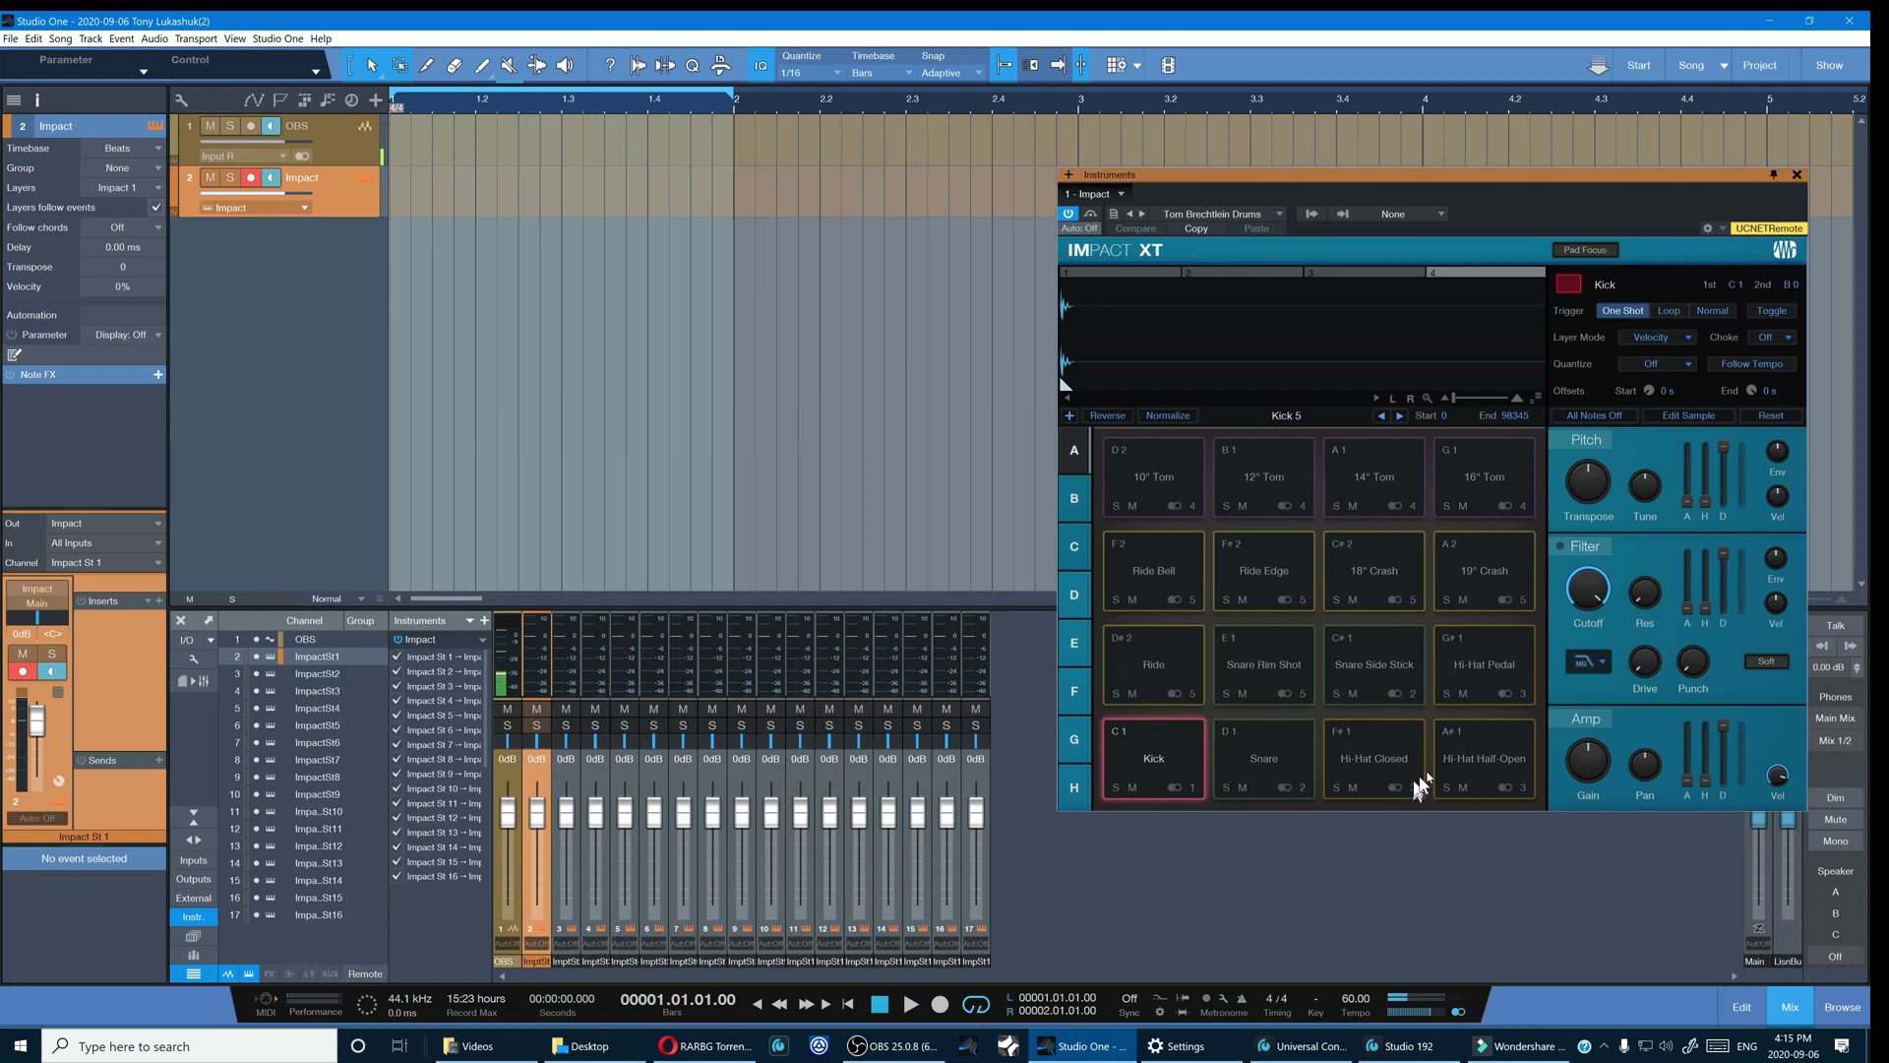
left_click(1521, 787)
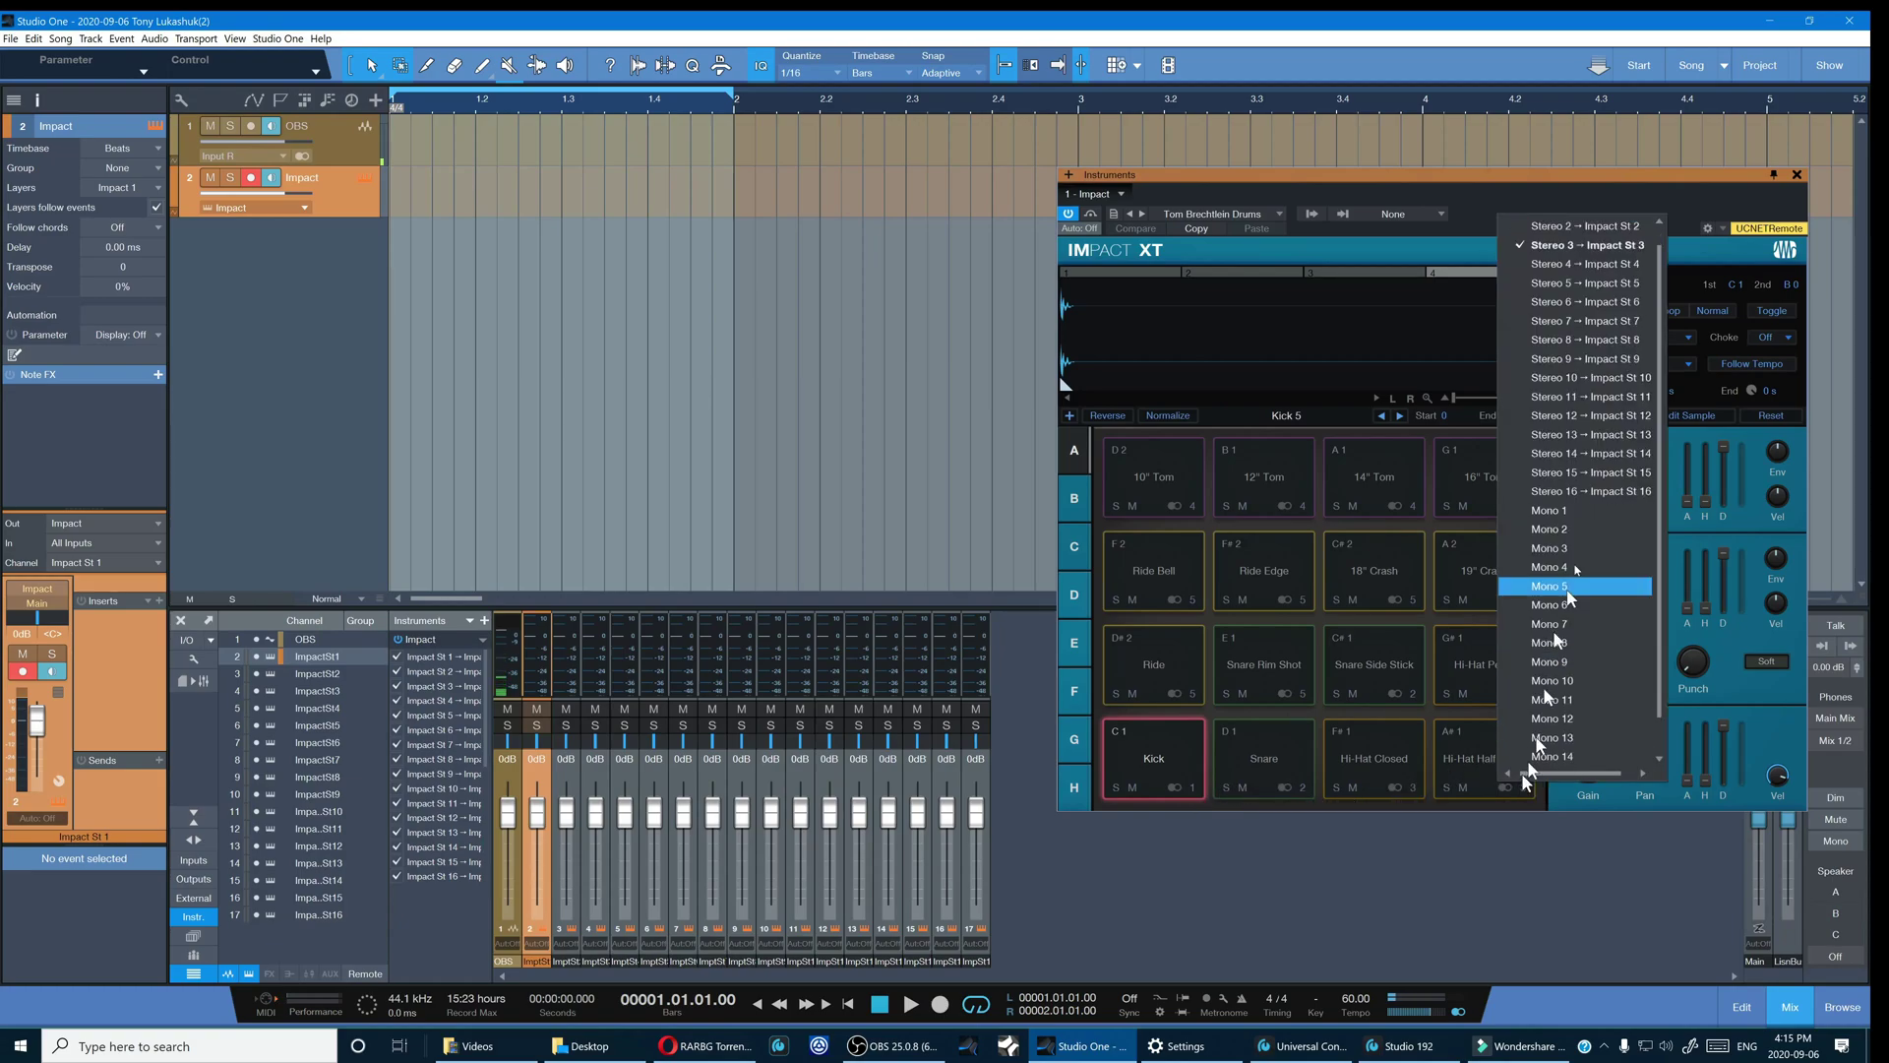
left_click(1594, 265)
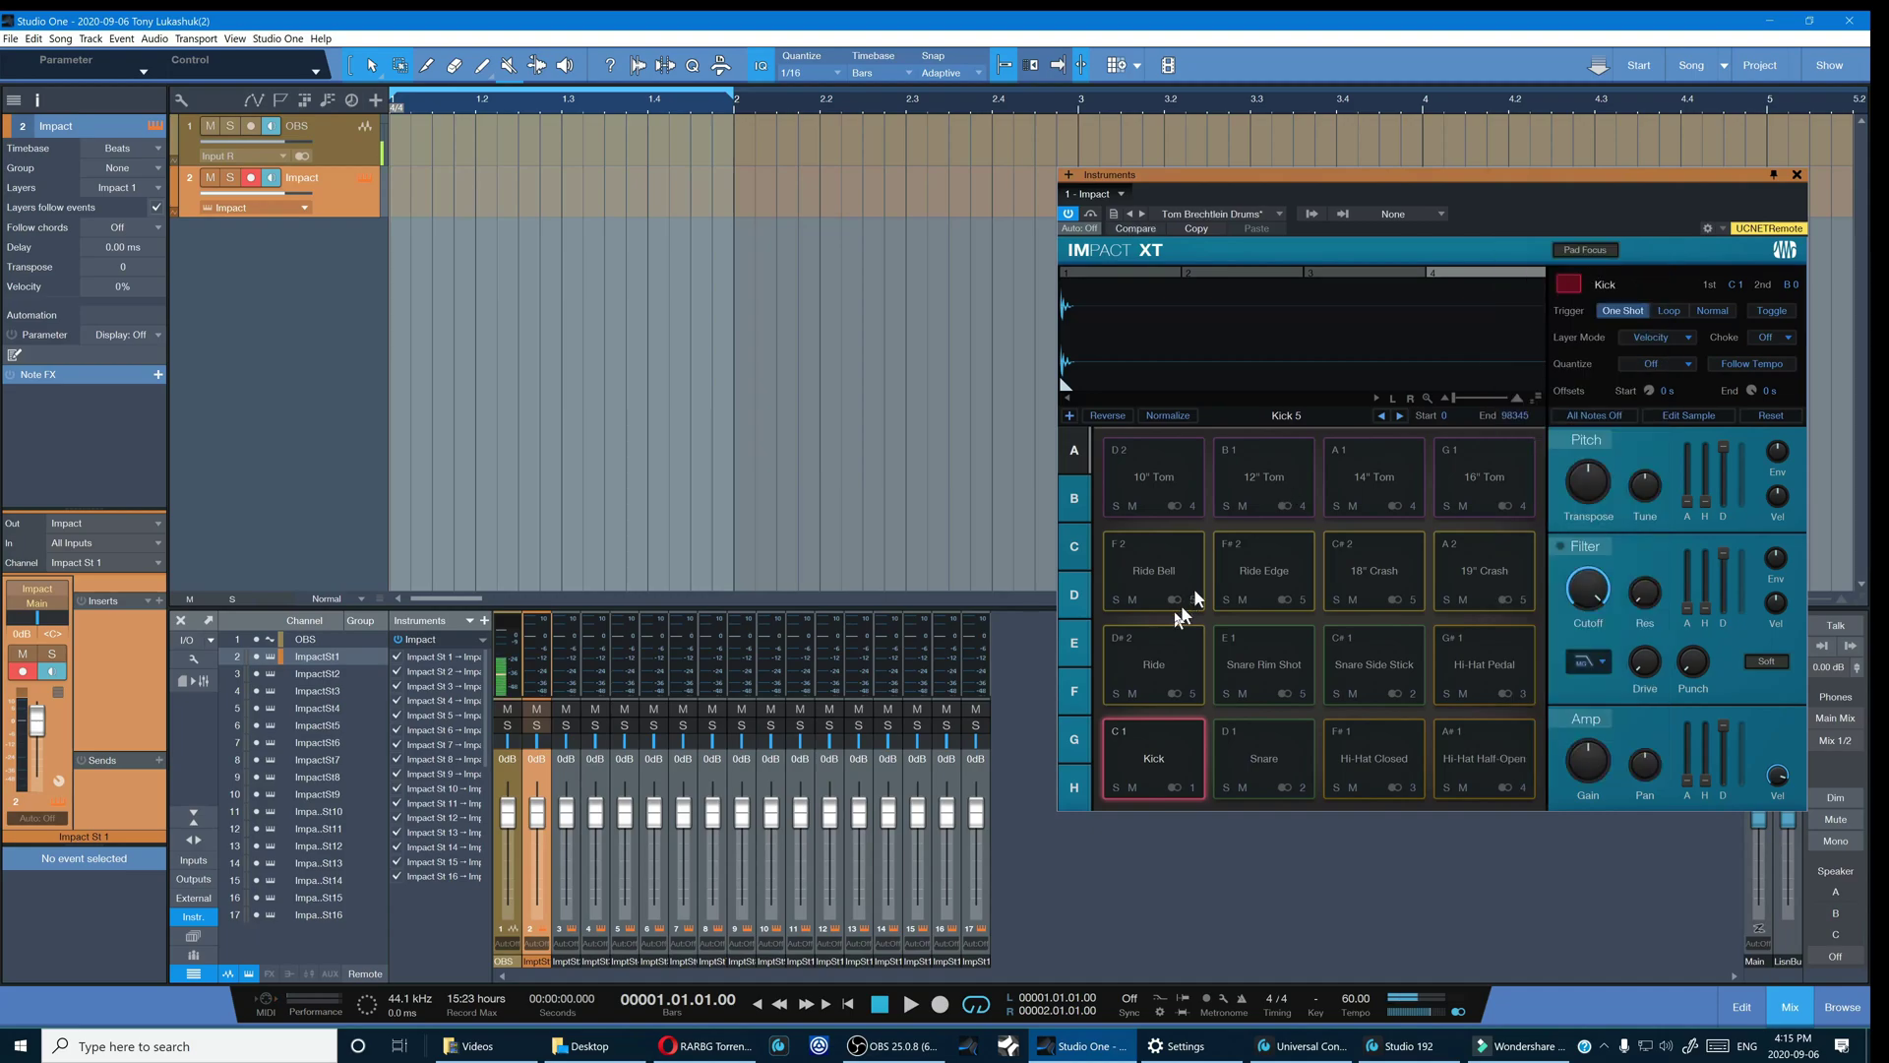
left_click(1304, 690)
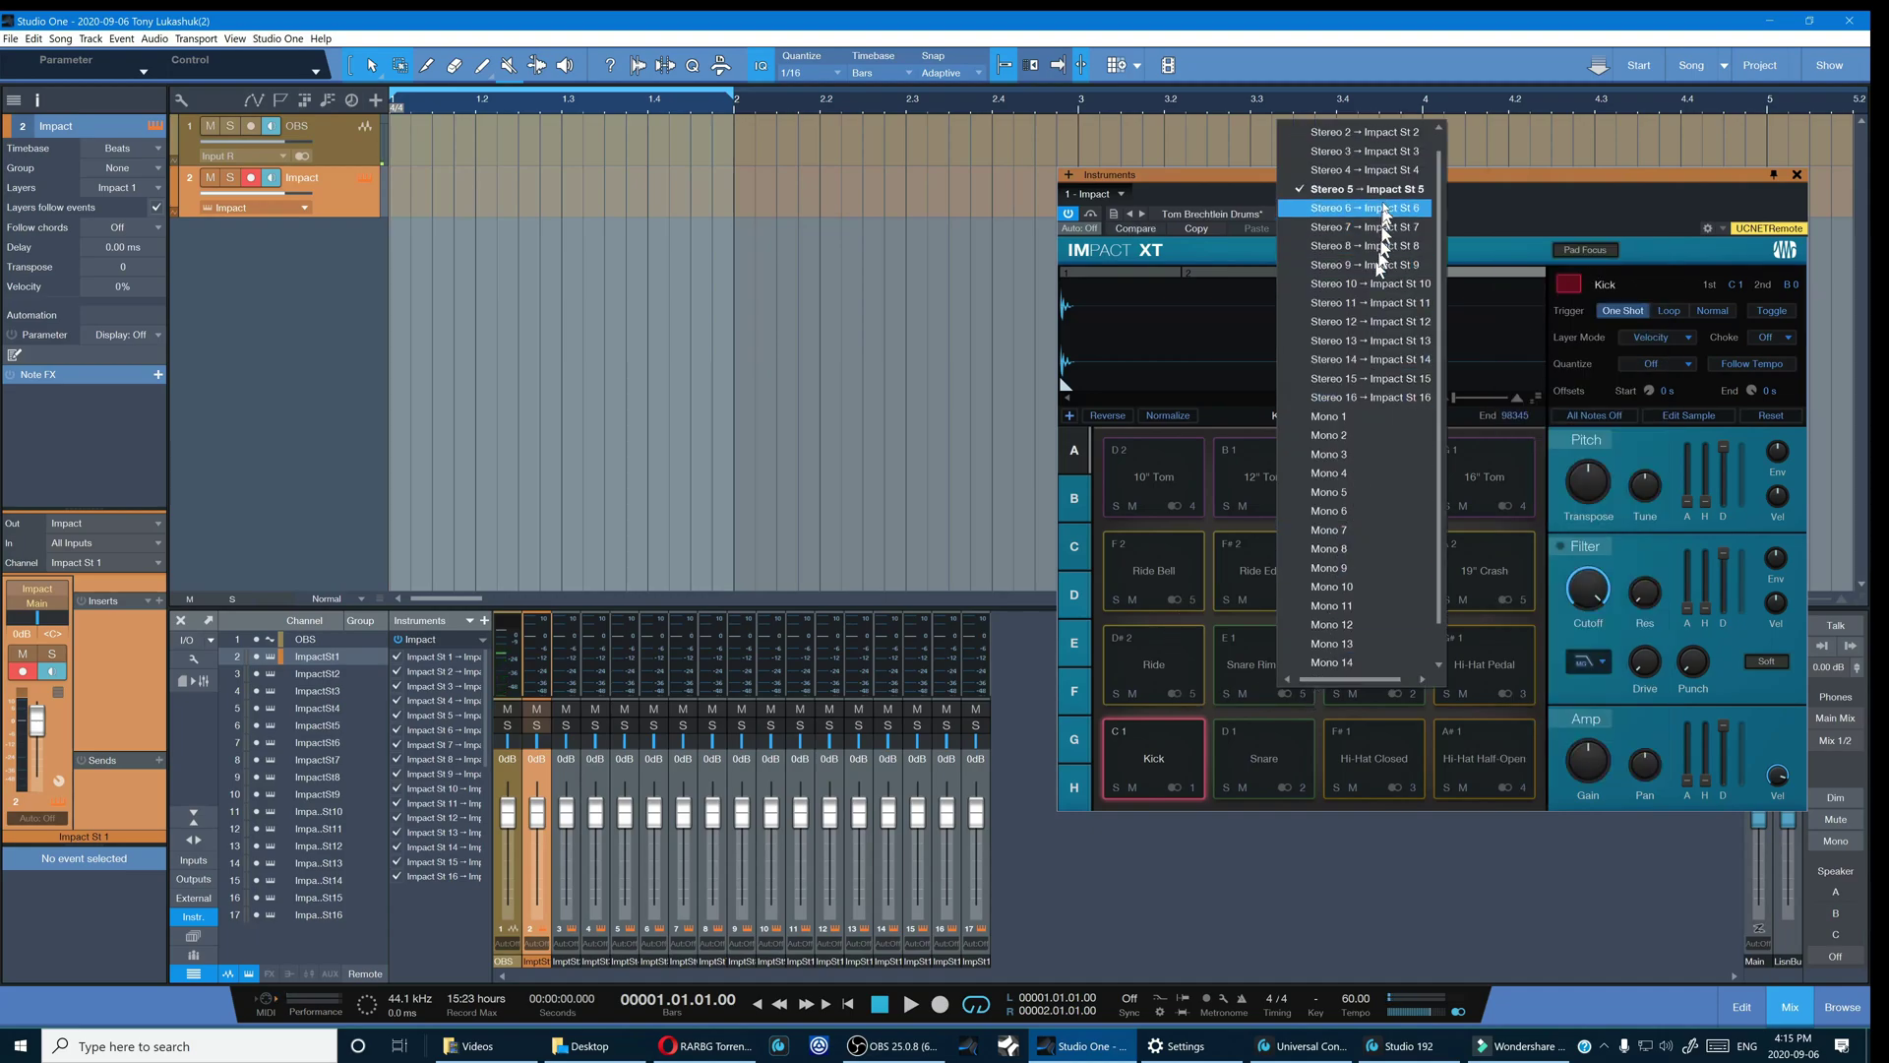
left_click(1383, 208)
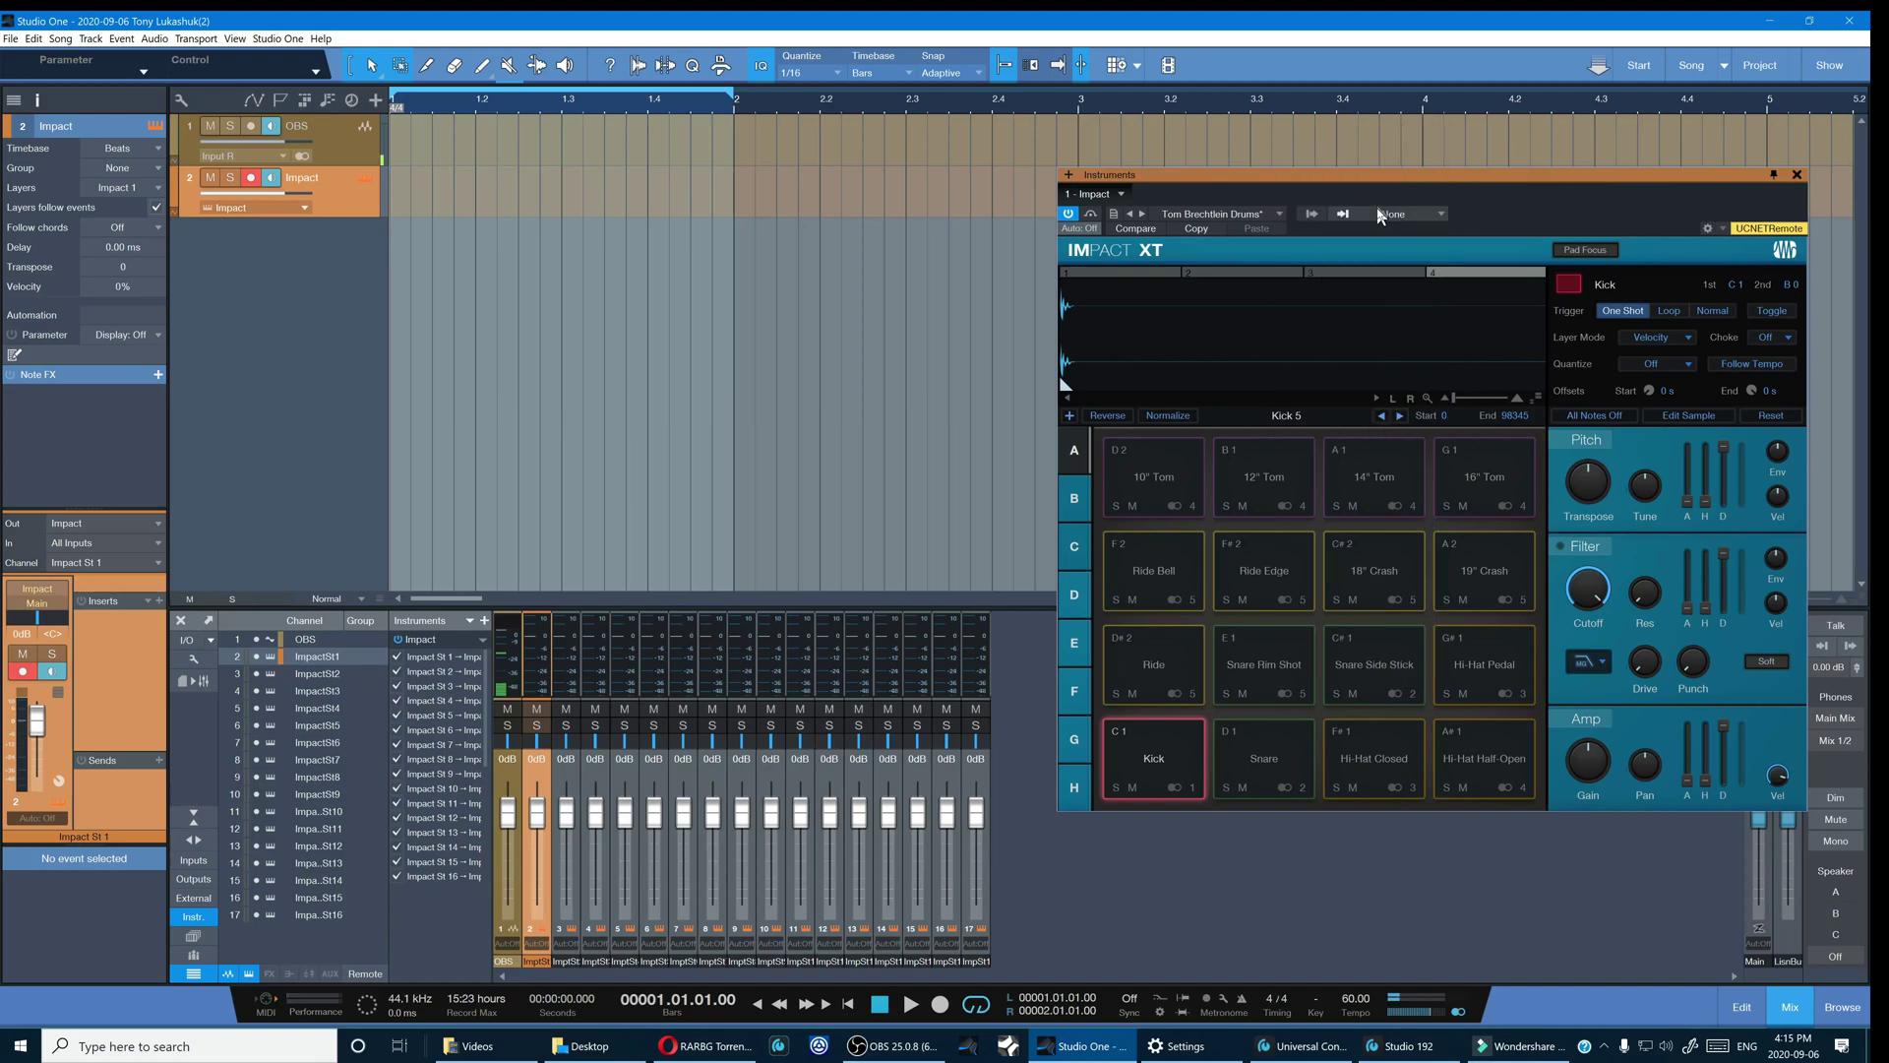
left_click(1408, 693)
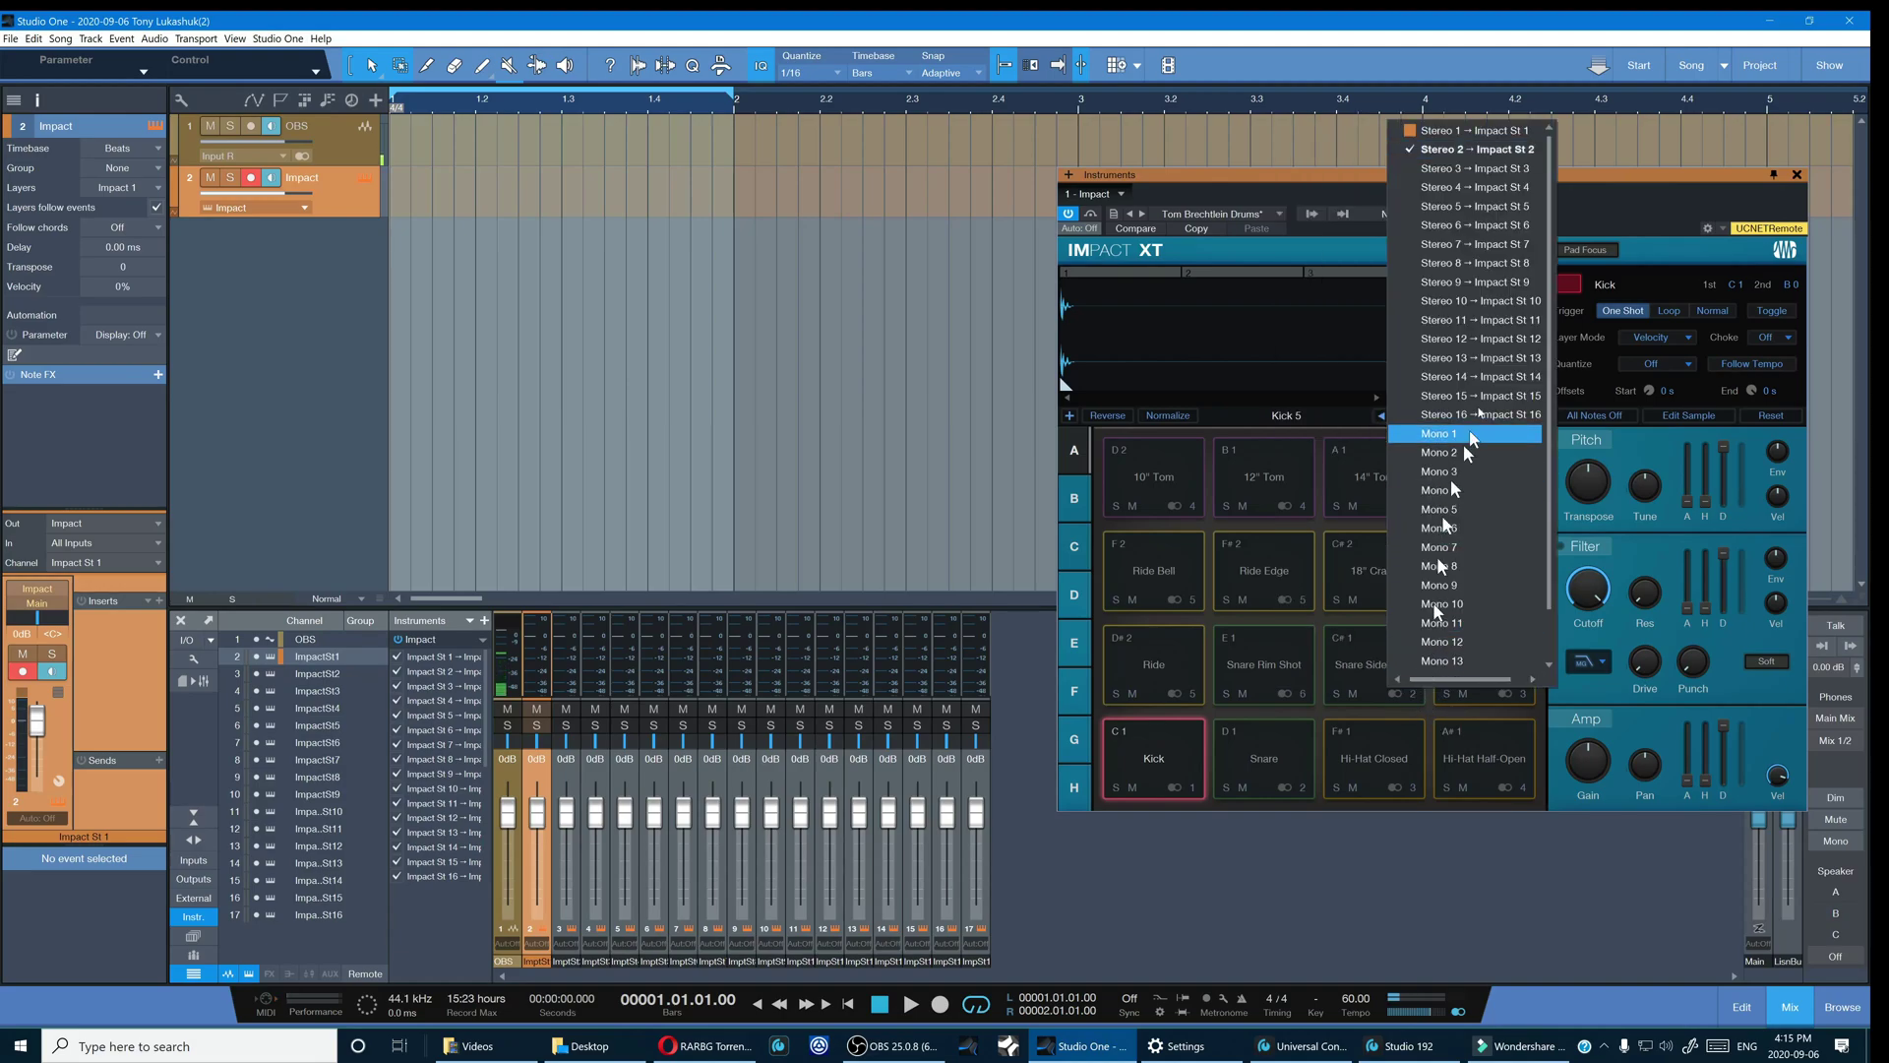
left_click(1512, 252)
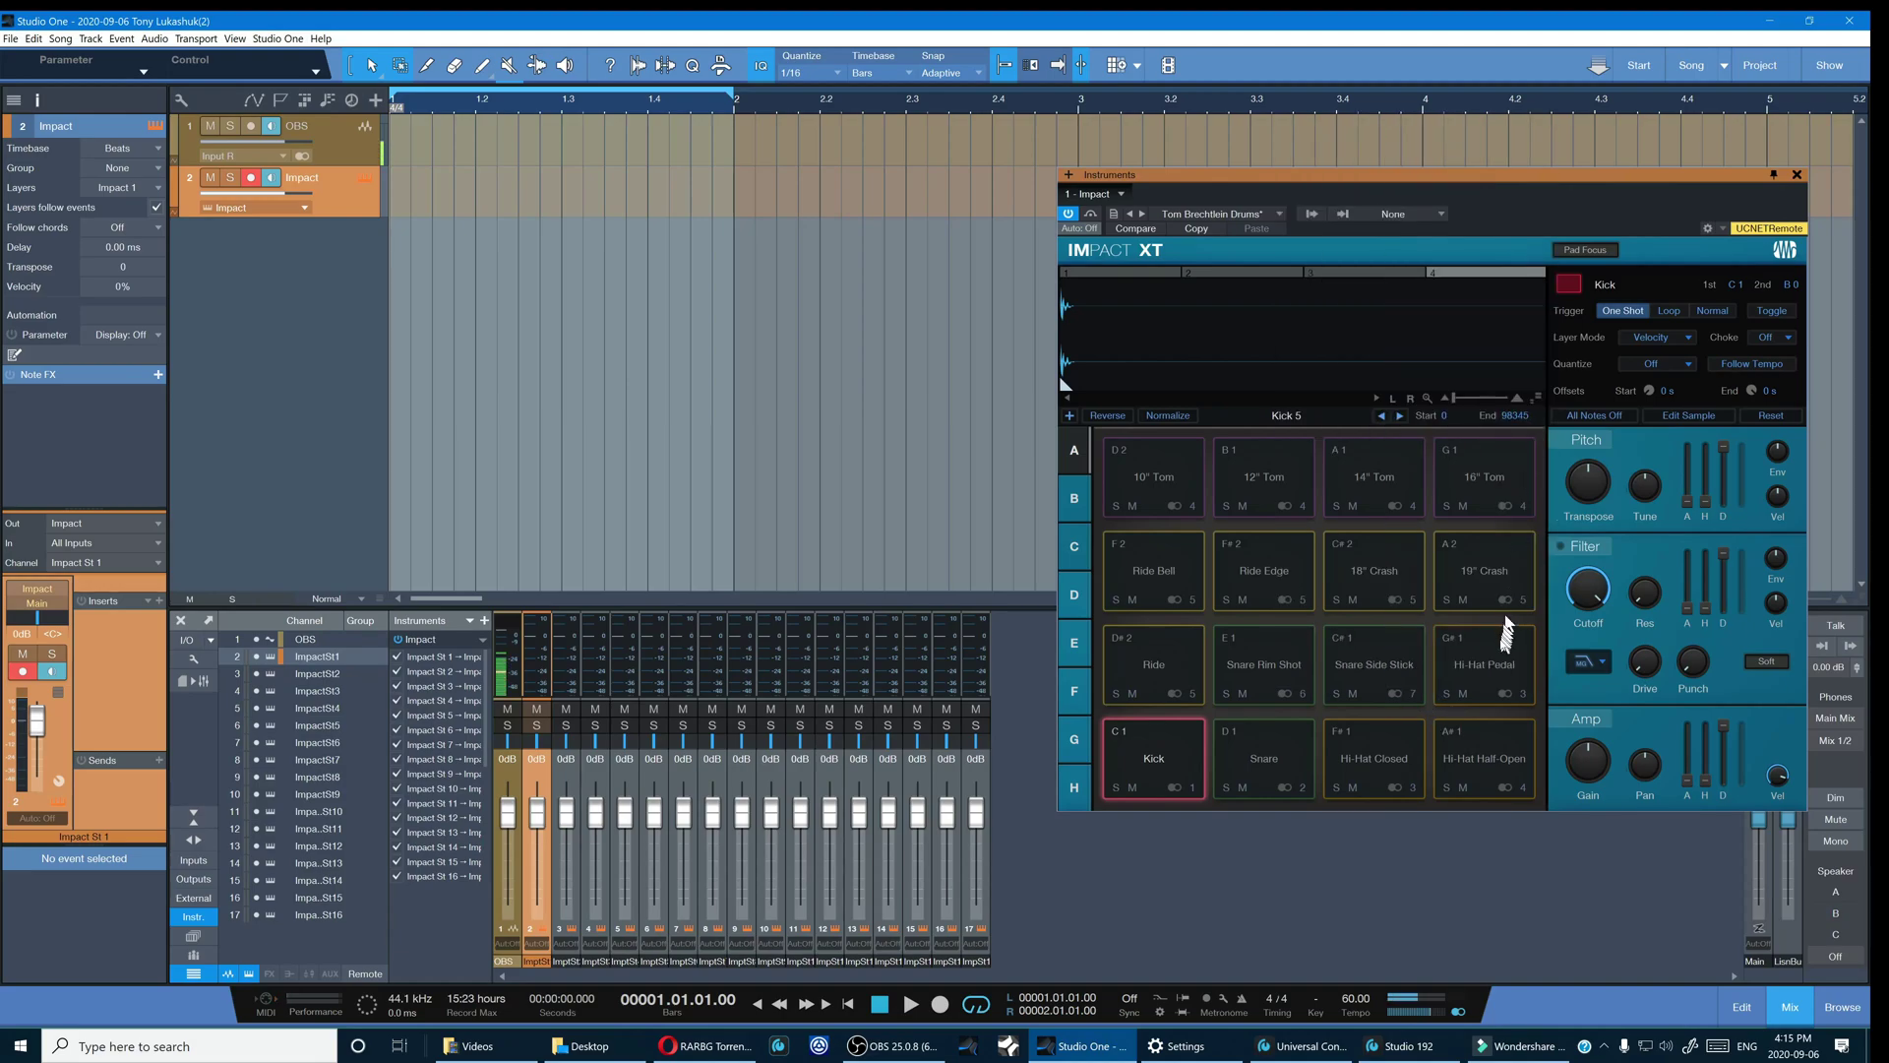
- Route Hi-Hat Pedal to output 8, Ride Bell to 9, and the 16" Tom to 16
left_click(1522, 698)
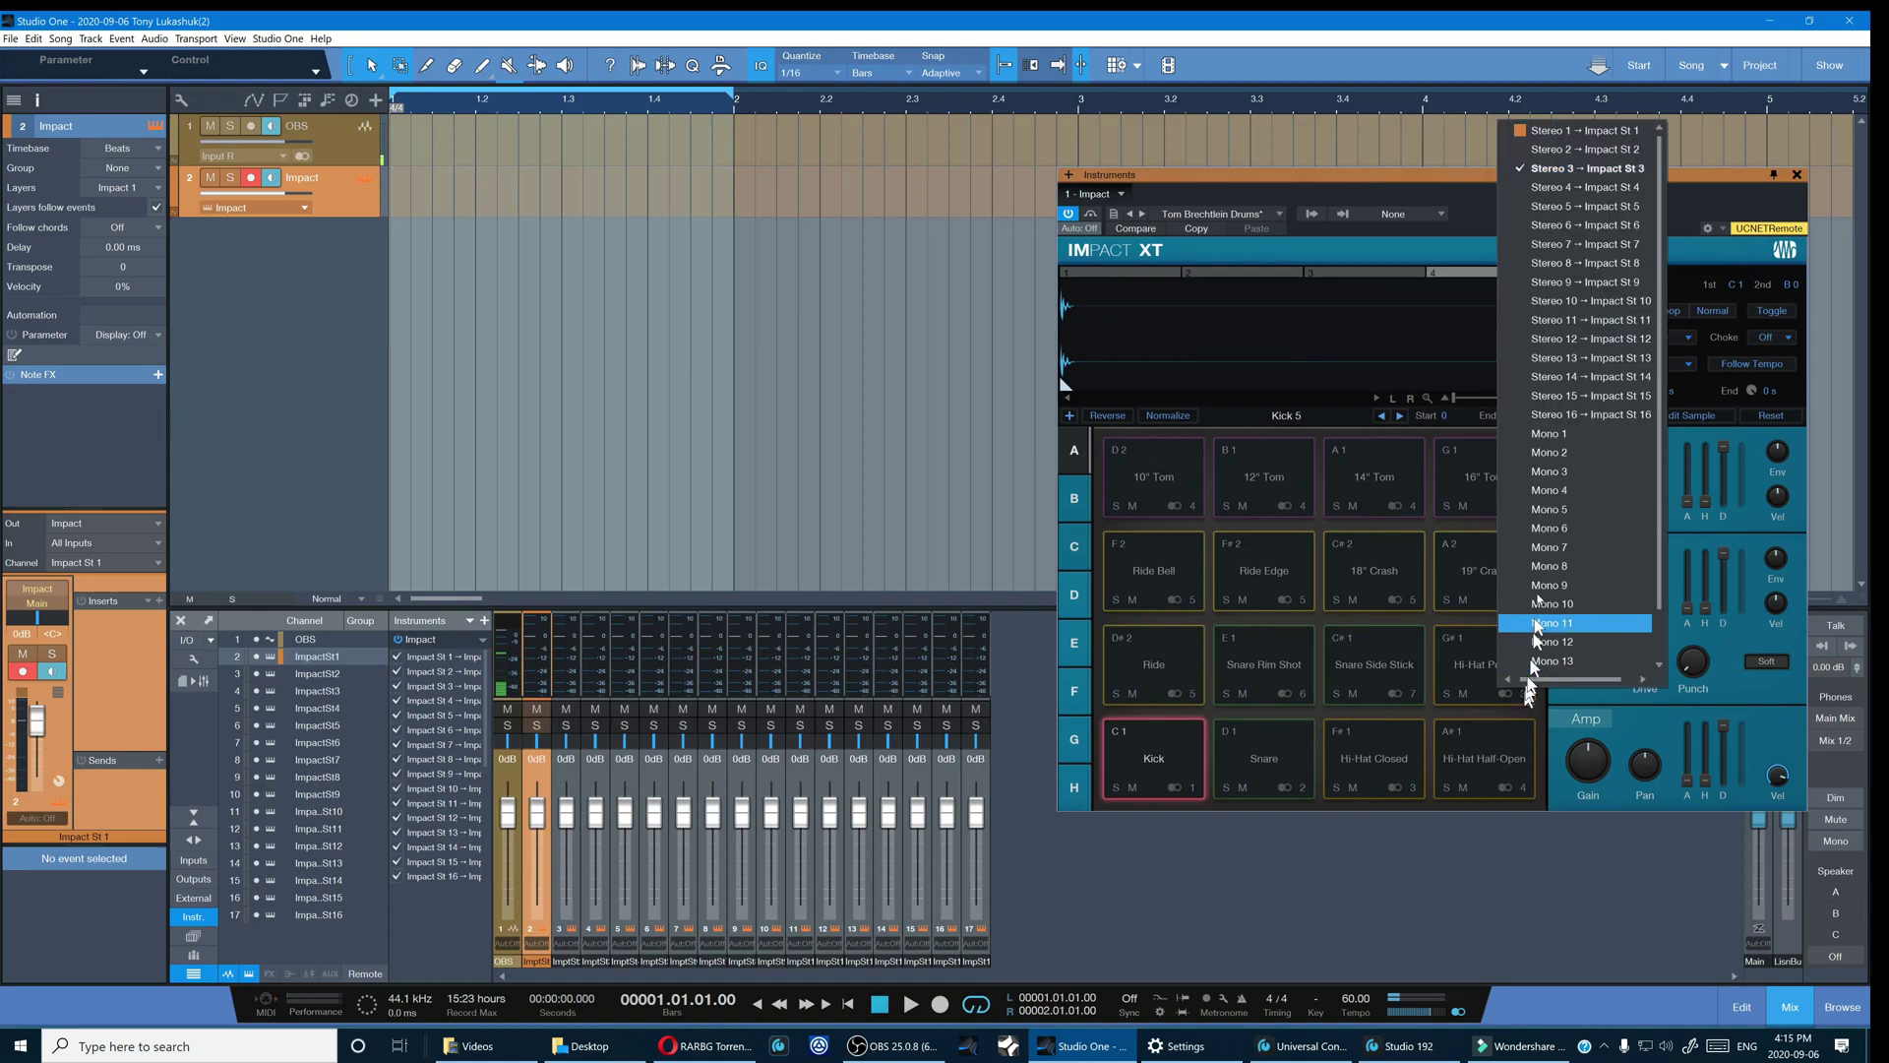
left_click(1636, 266)
left_click(1193, 602)
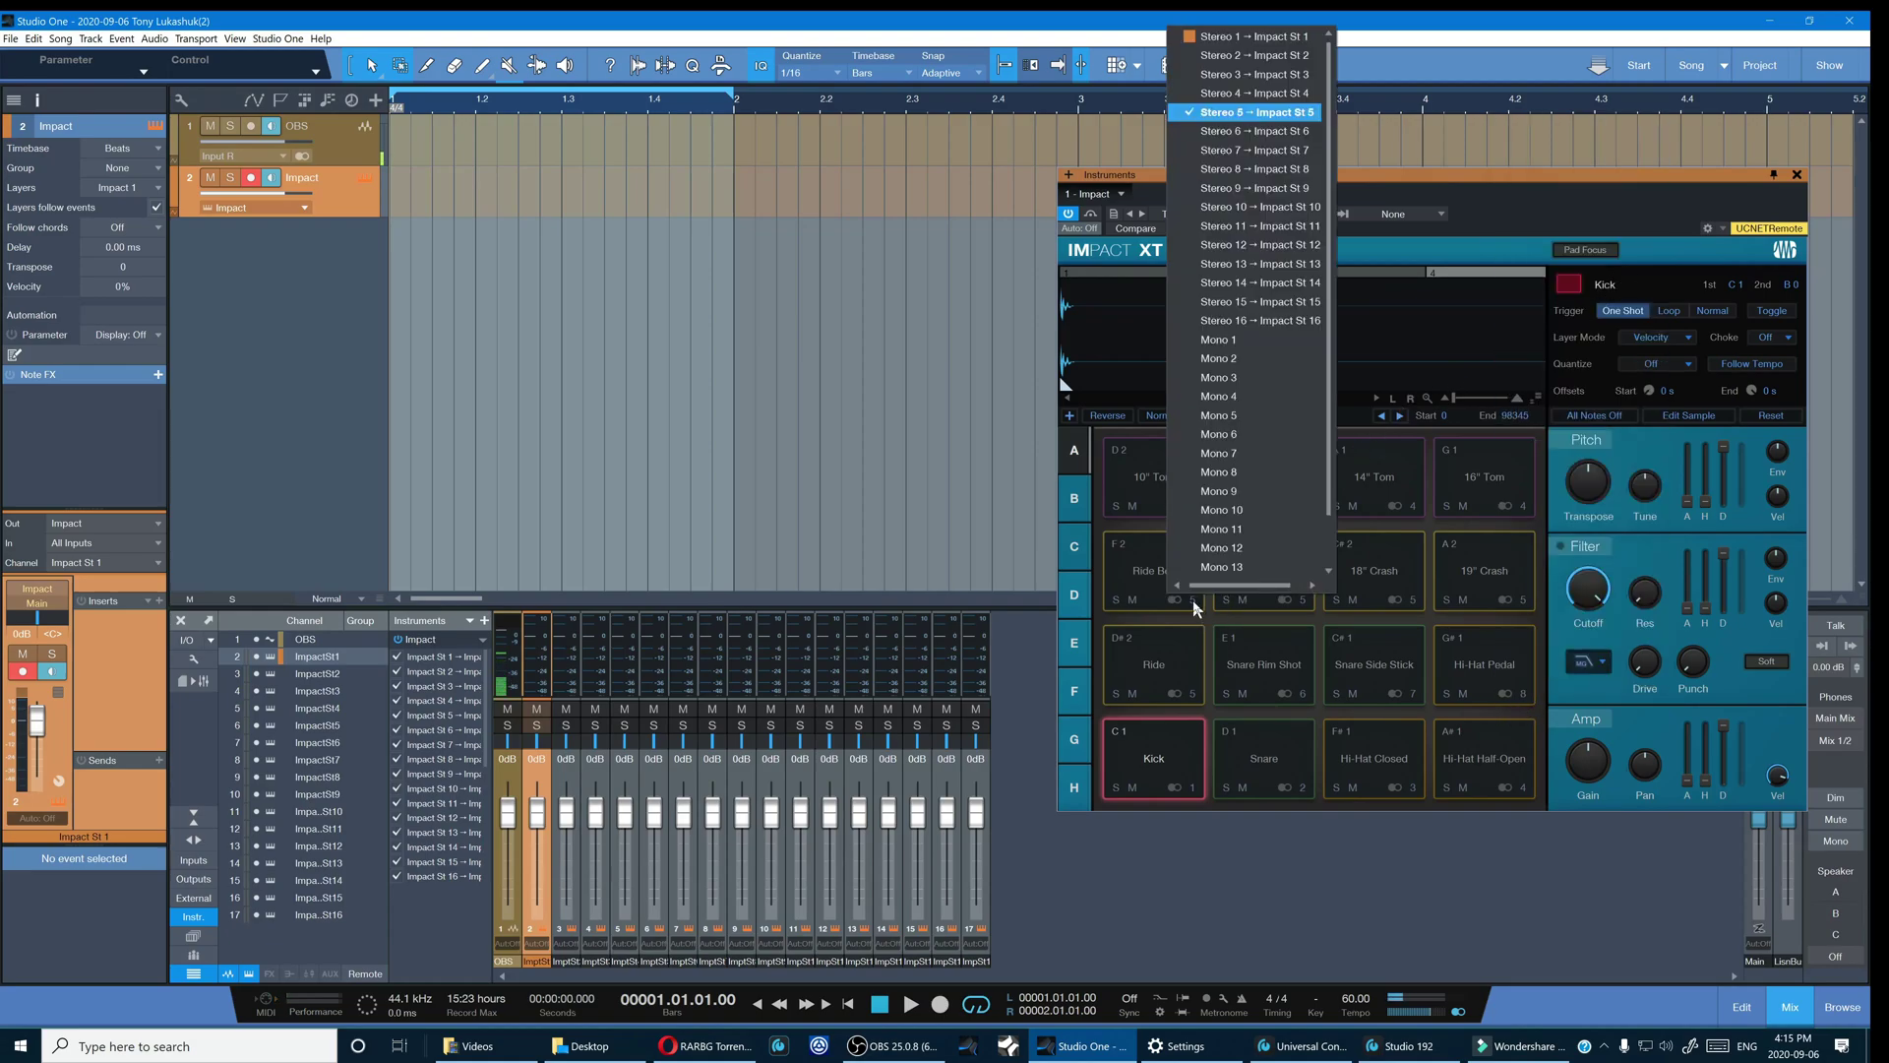
left_click(1269, 186)
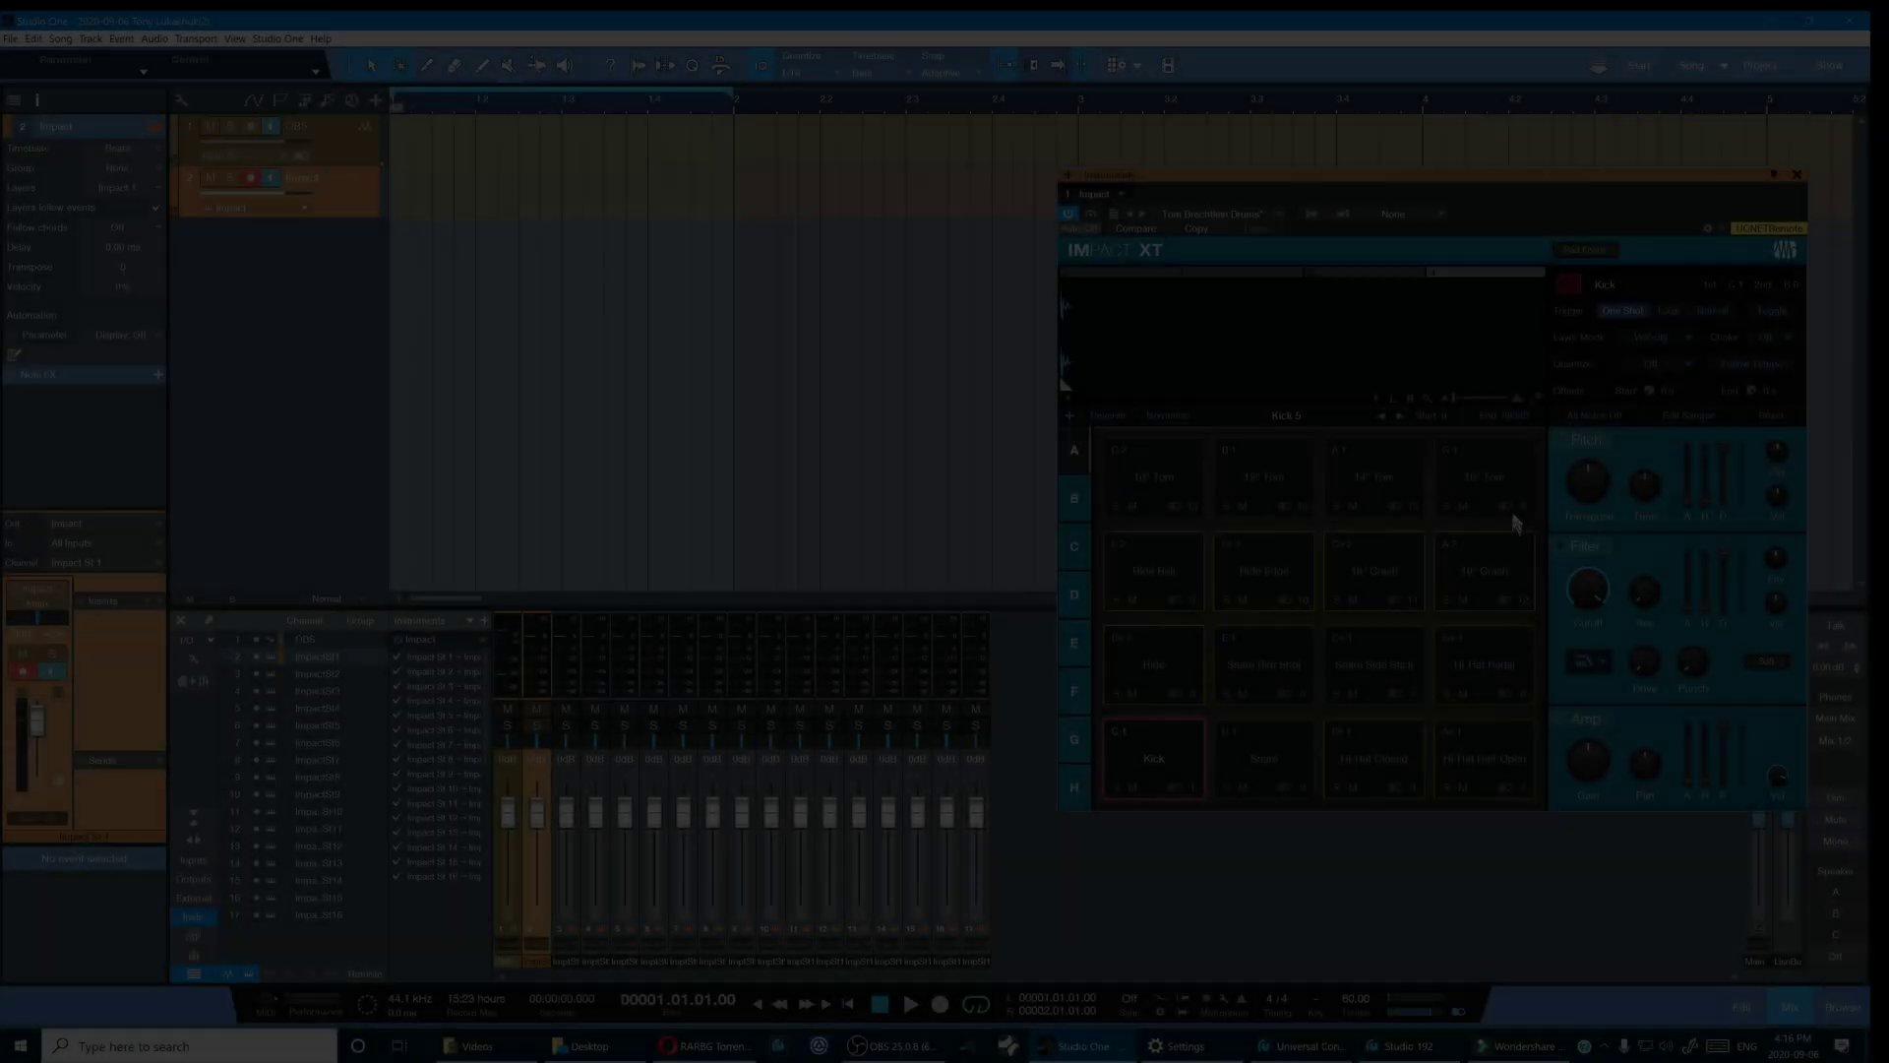
left_click(1507, 506)
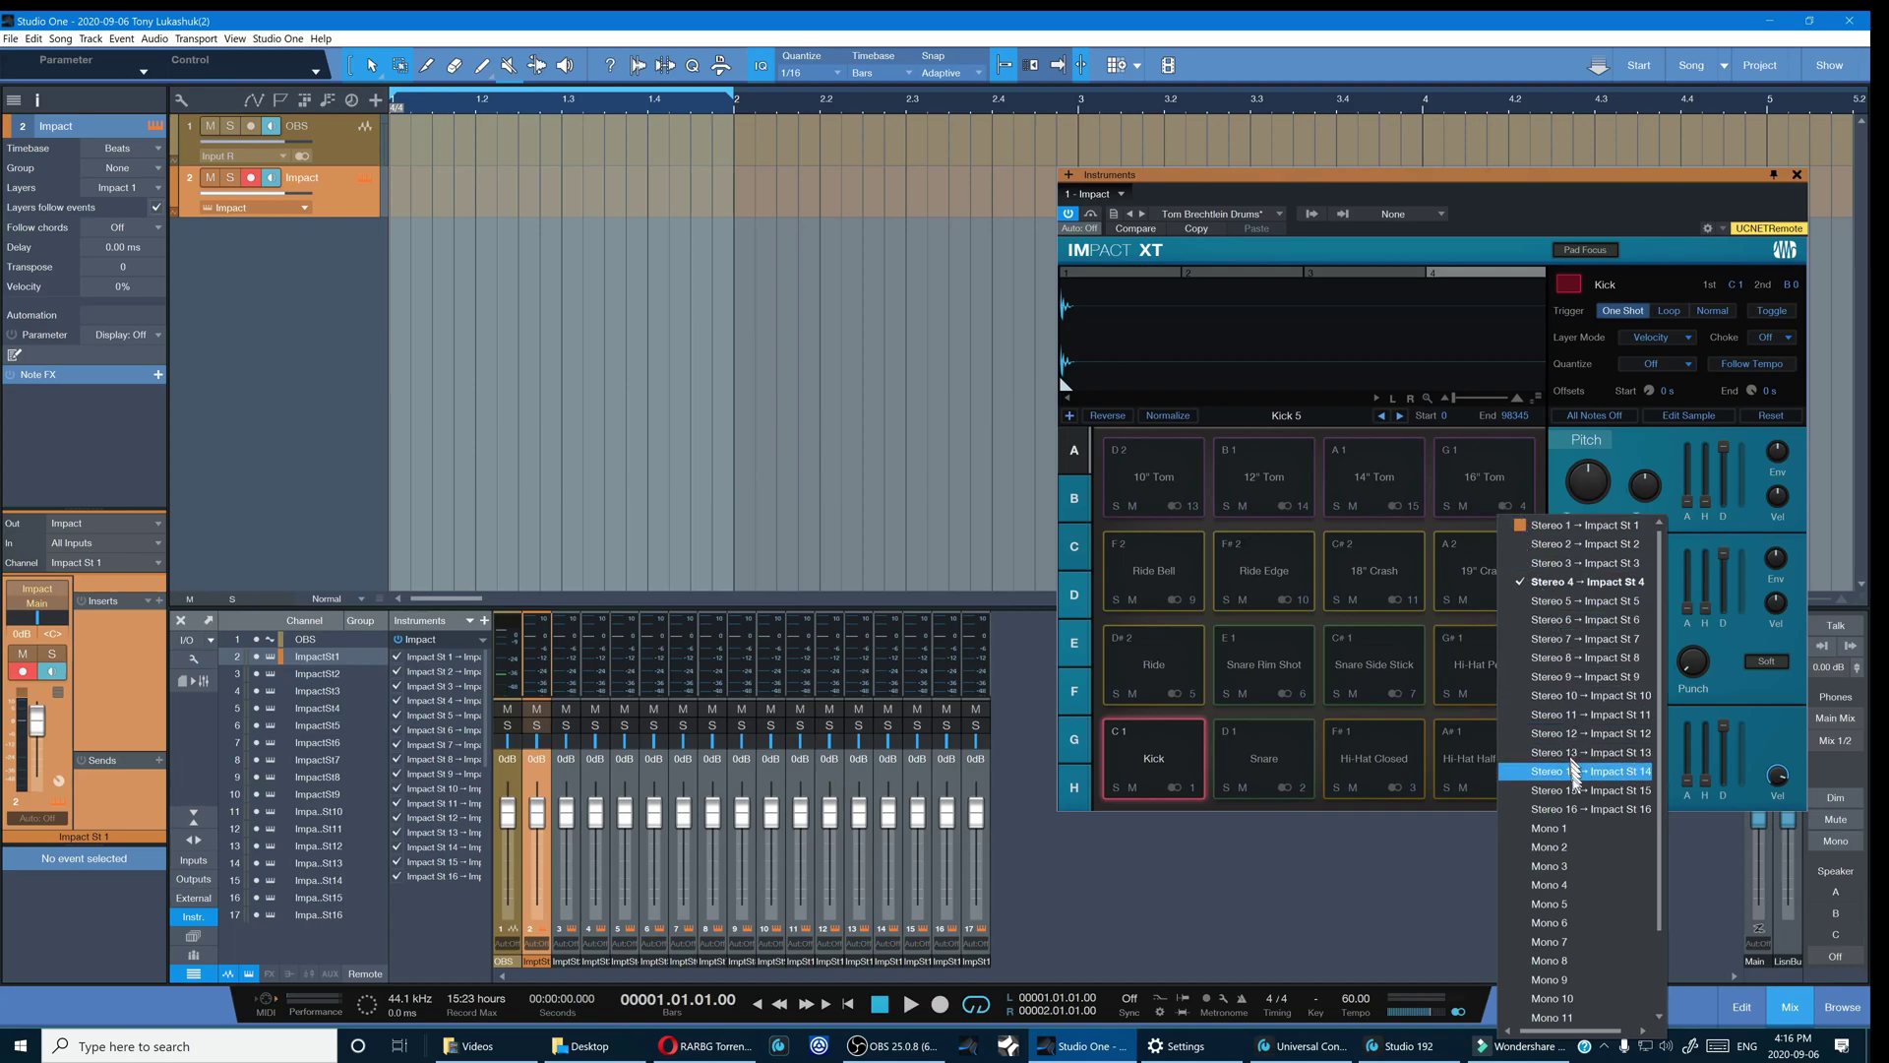
left_click(1580, 808)
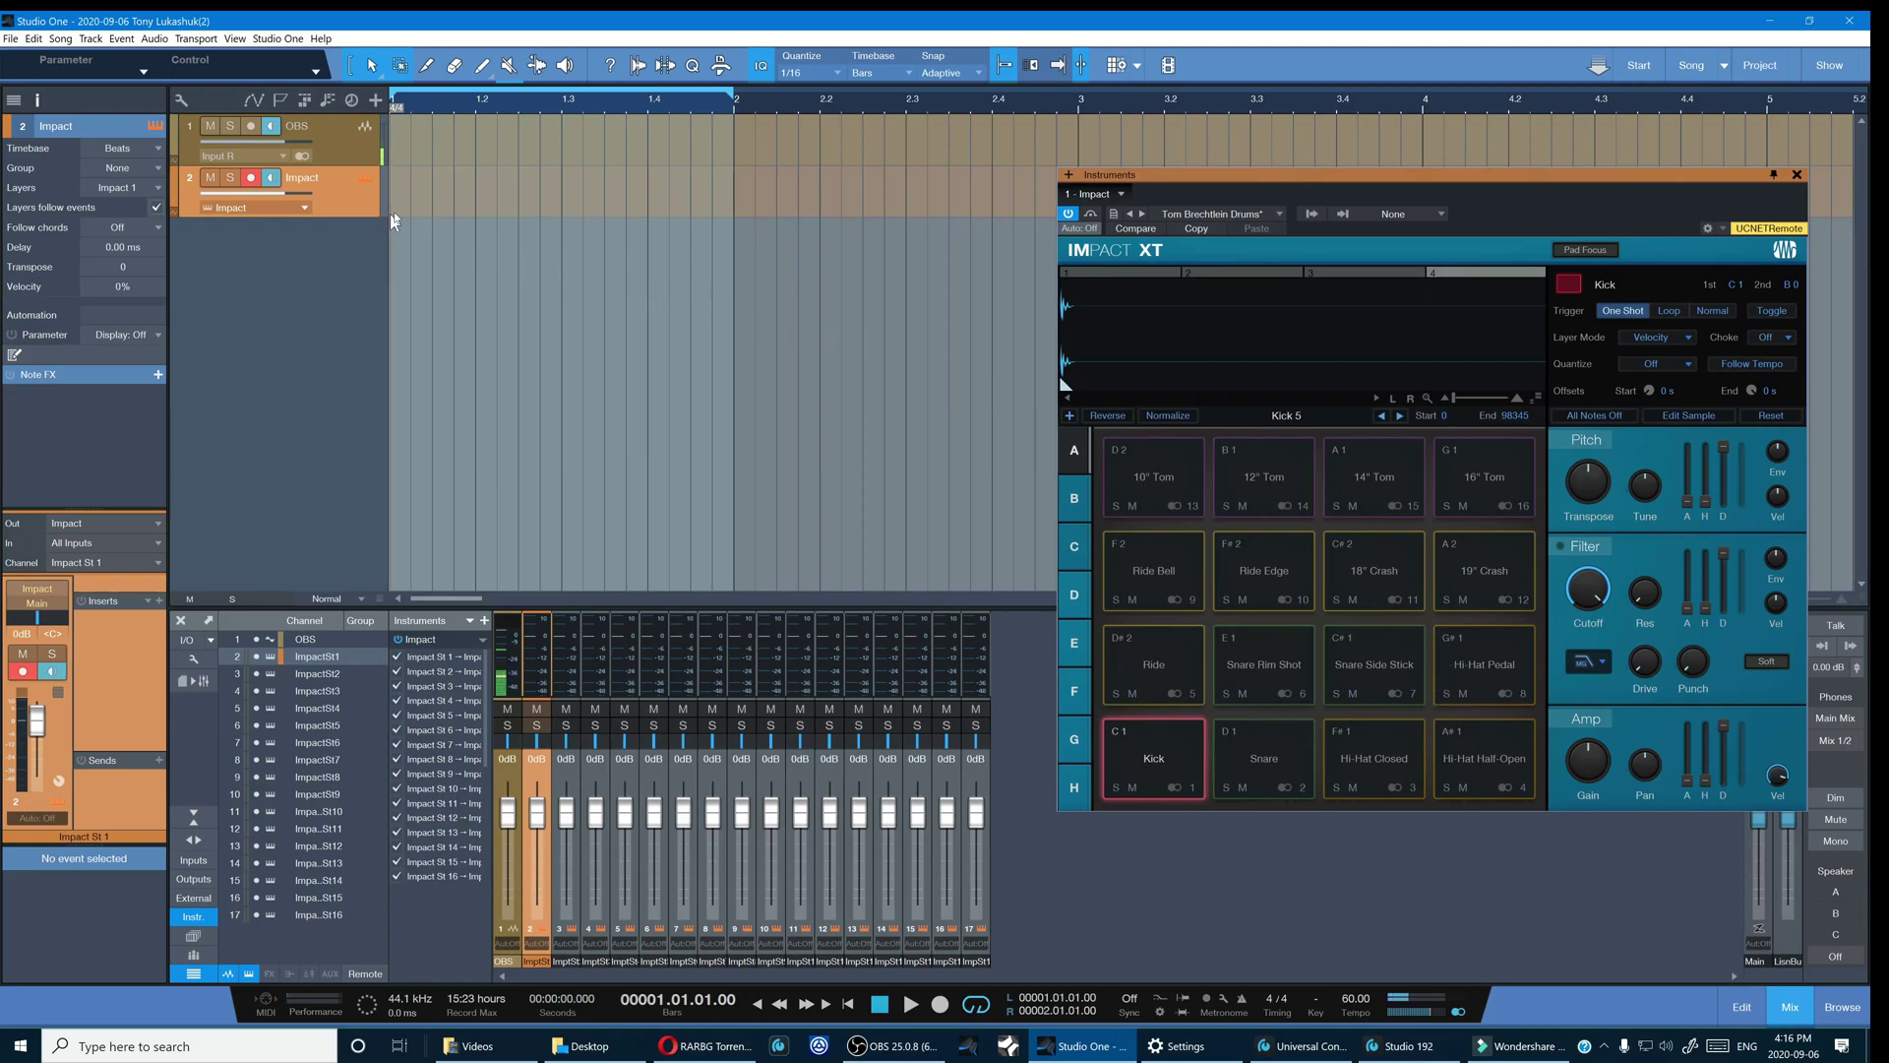
- Paste the copied Impact drum event onto track 2 and play it back once
right_click(410, 197)
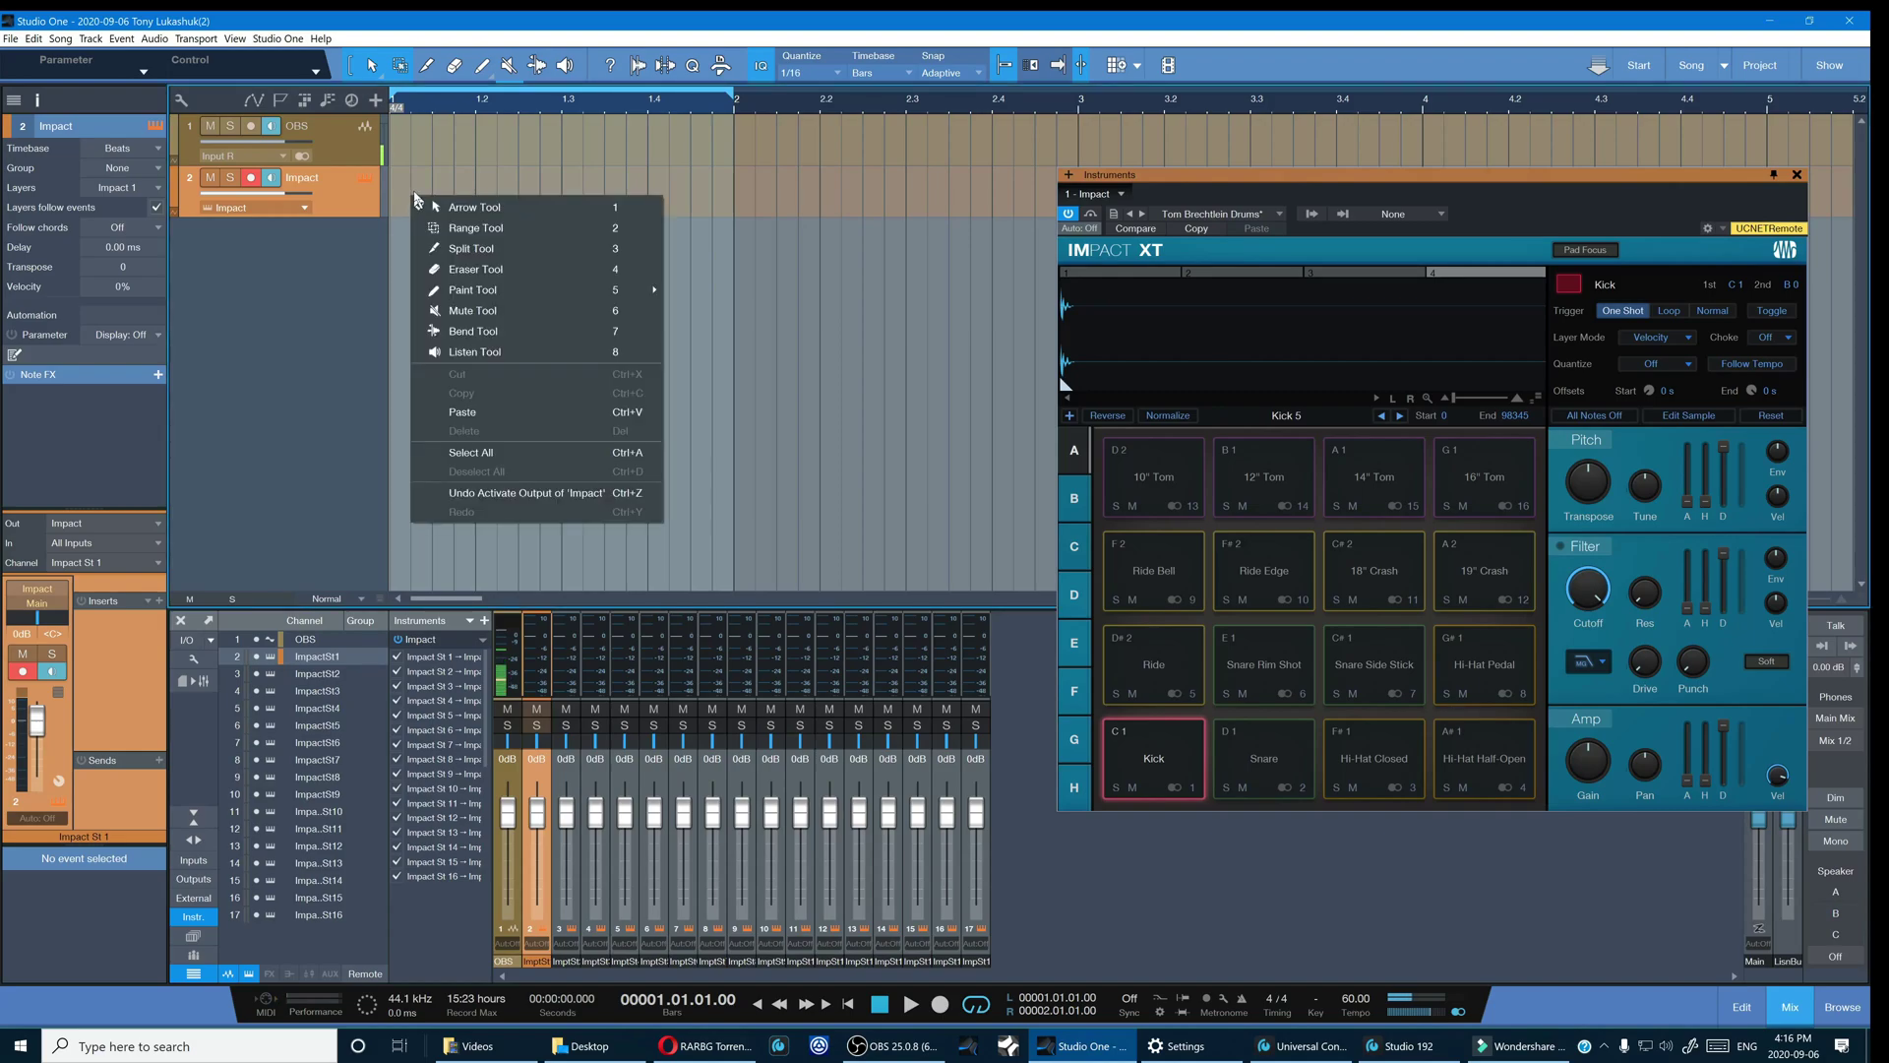
left_click(516, 413)
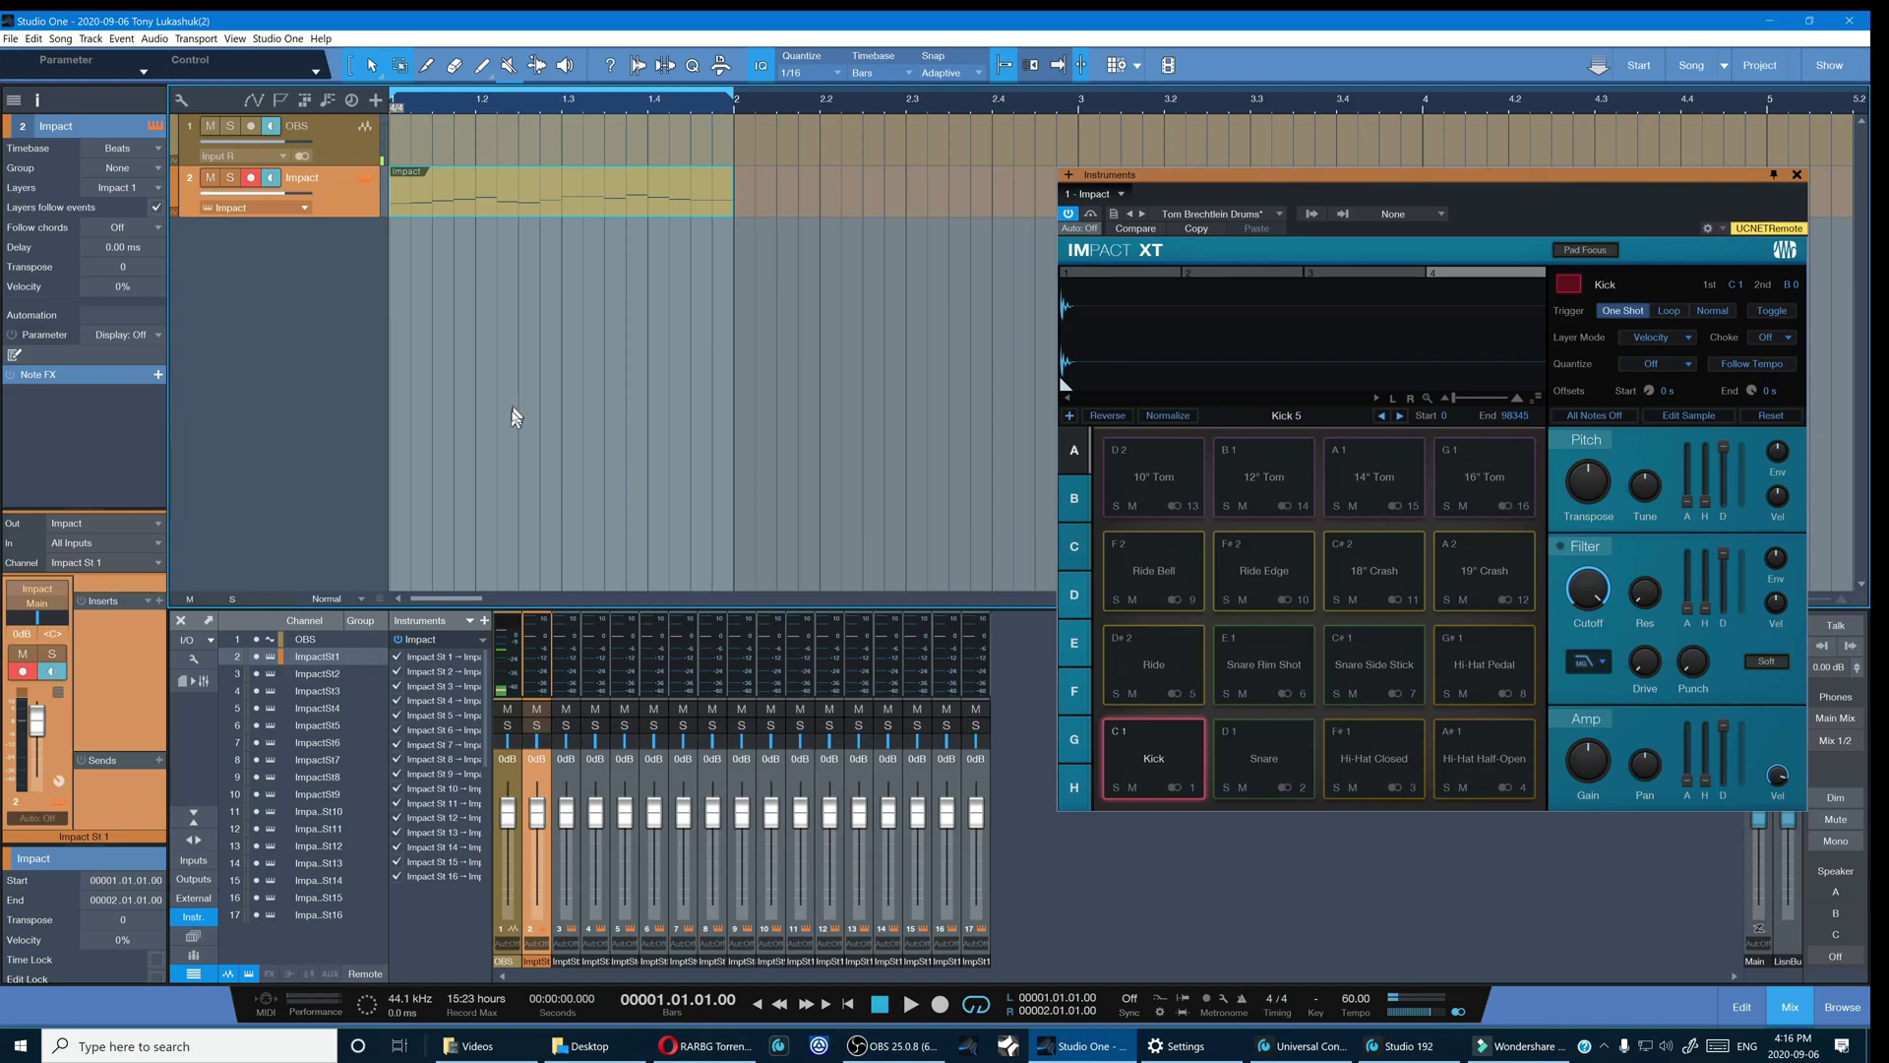
key("space")
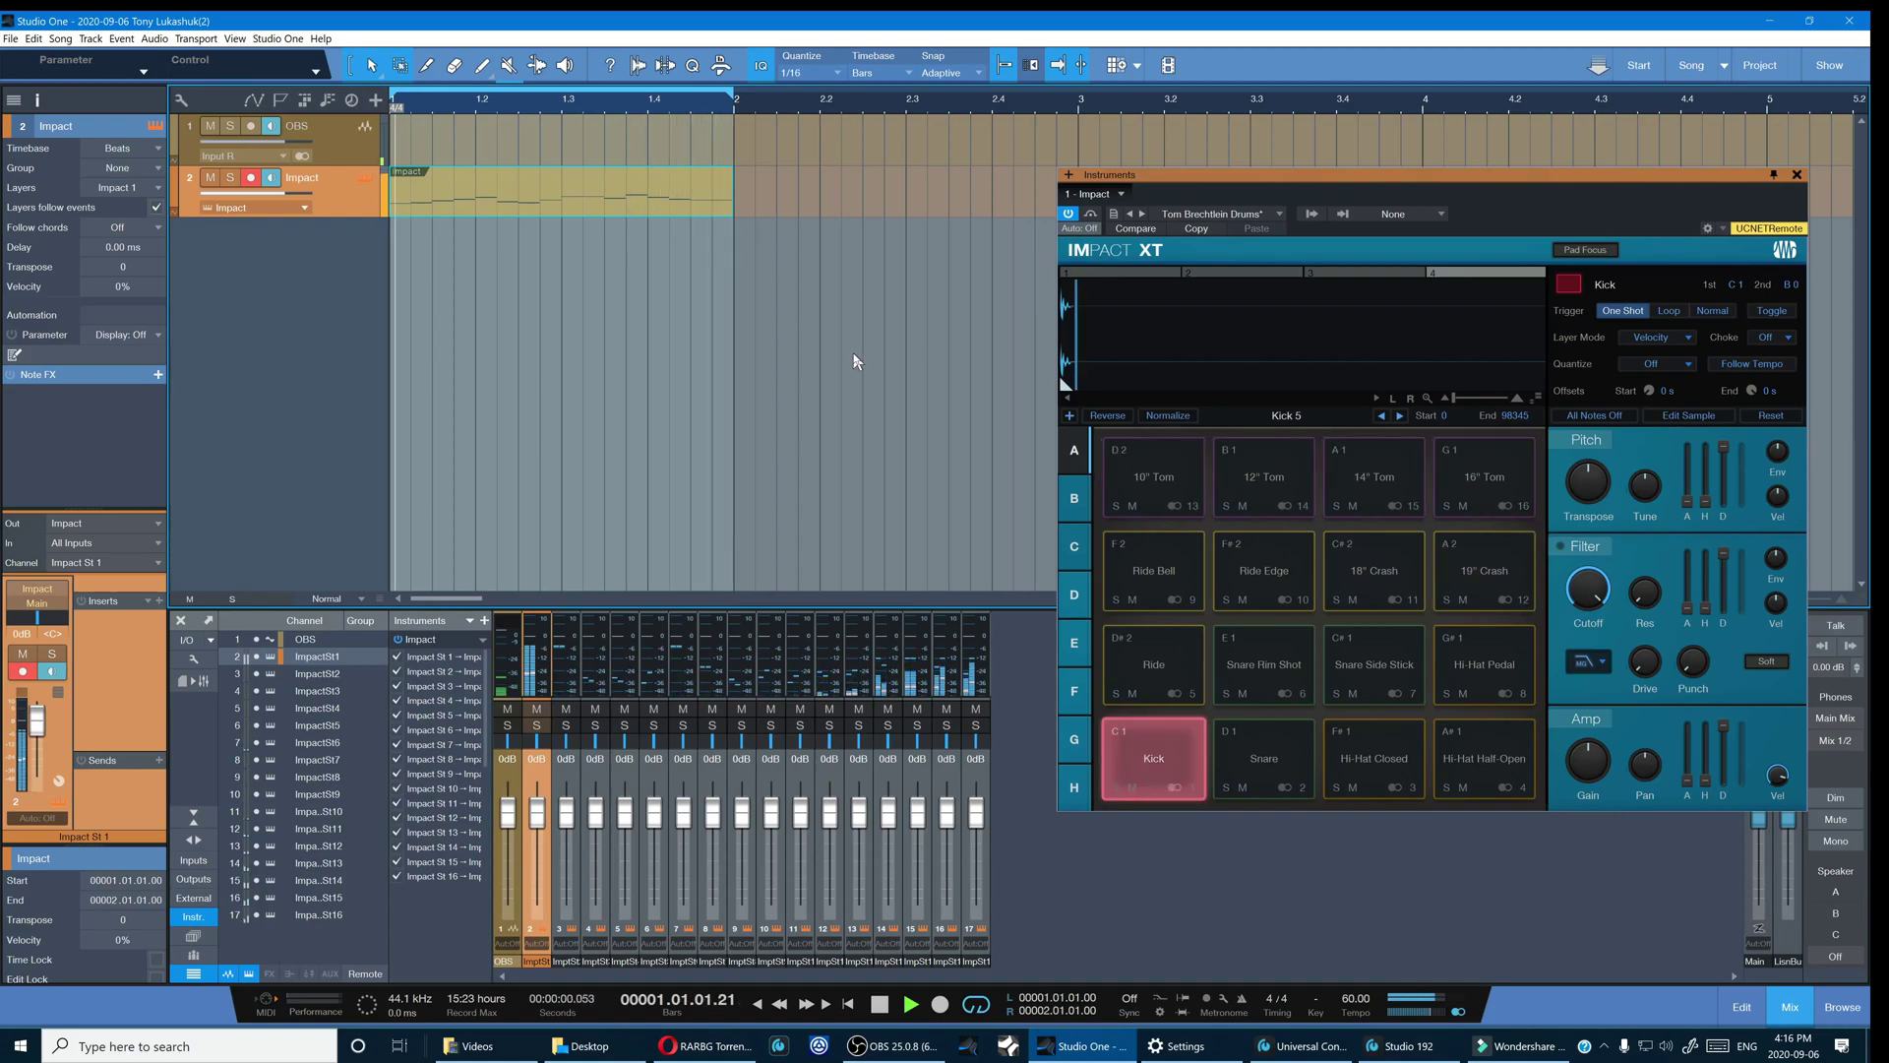
key("space")
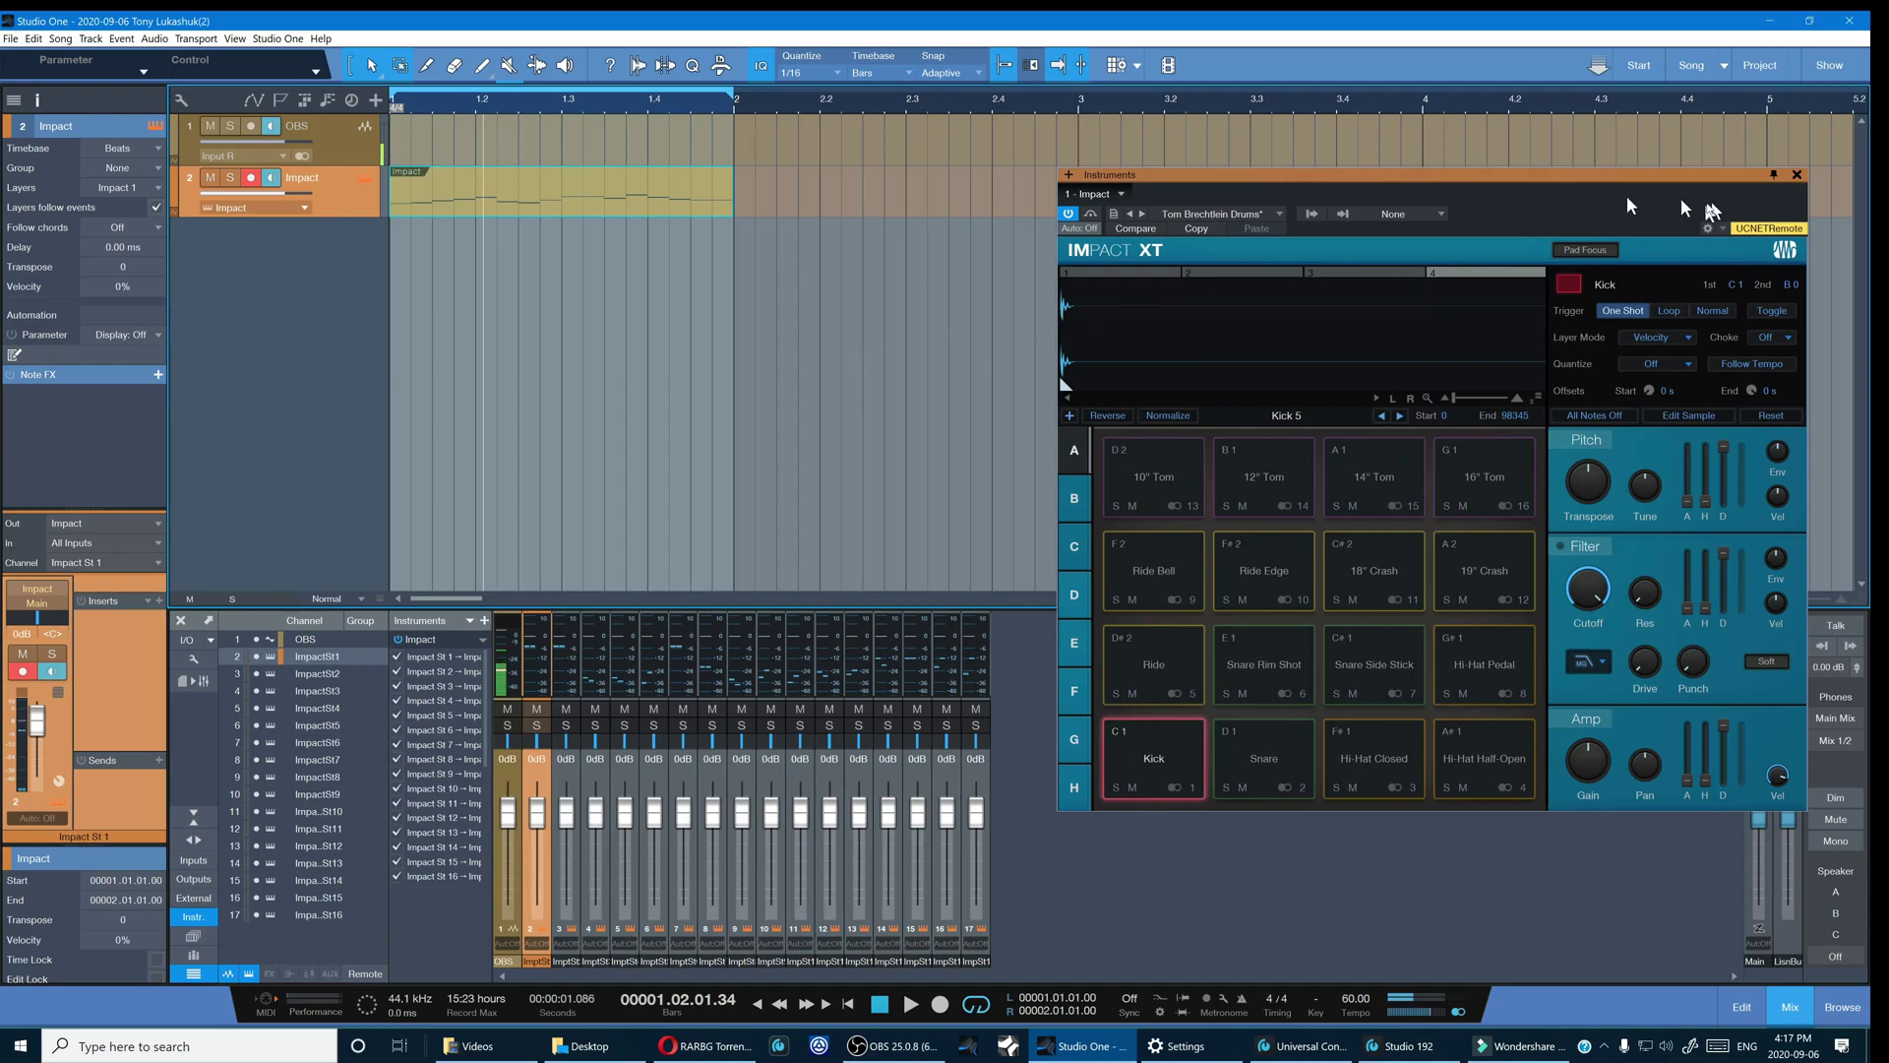
- Close Impact XT and combine a second Impact from the browser with the Impact track's instrument
left_click(1796, 175)
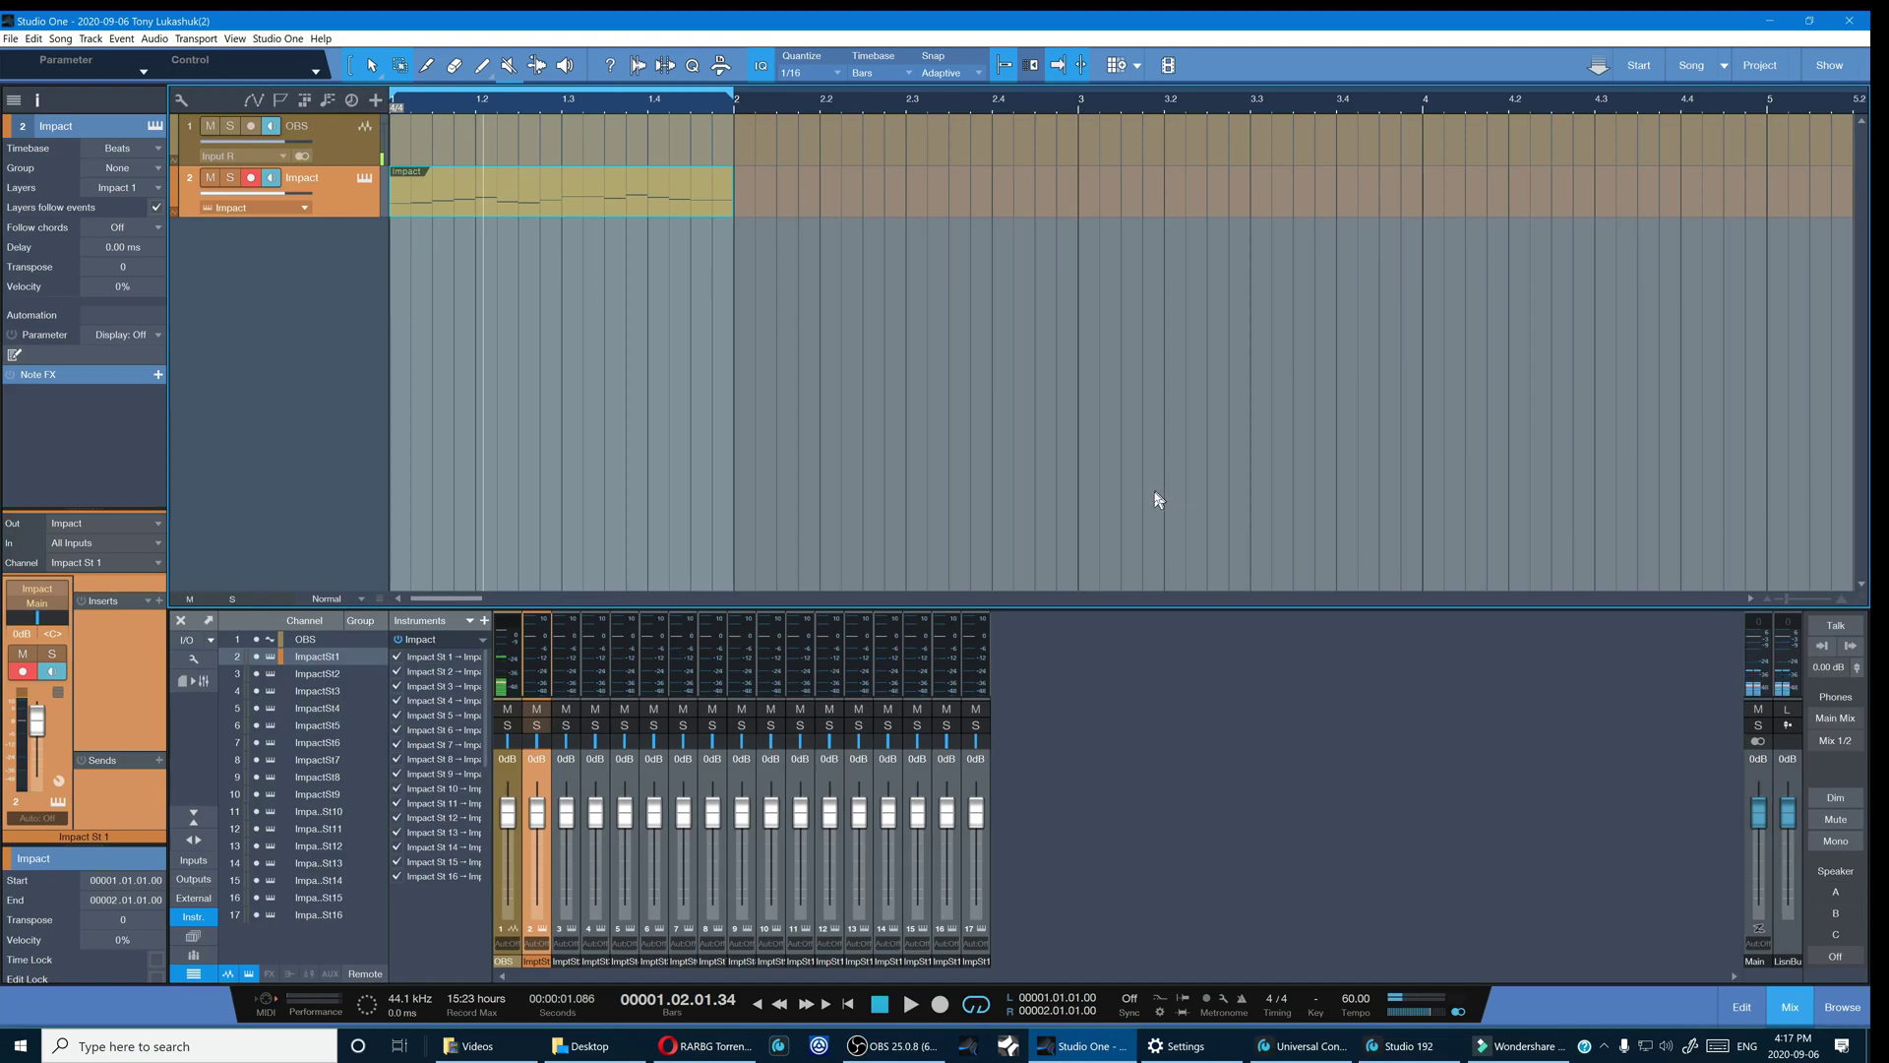
key("F9")
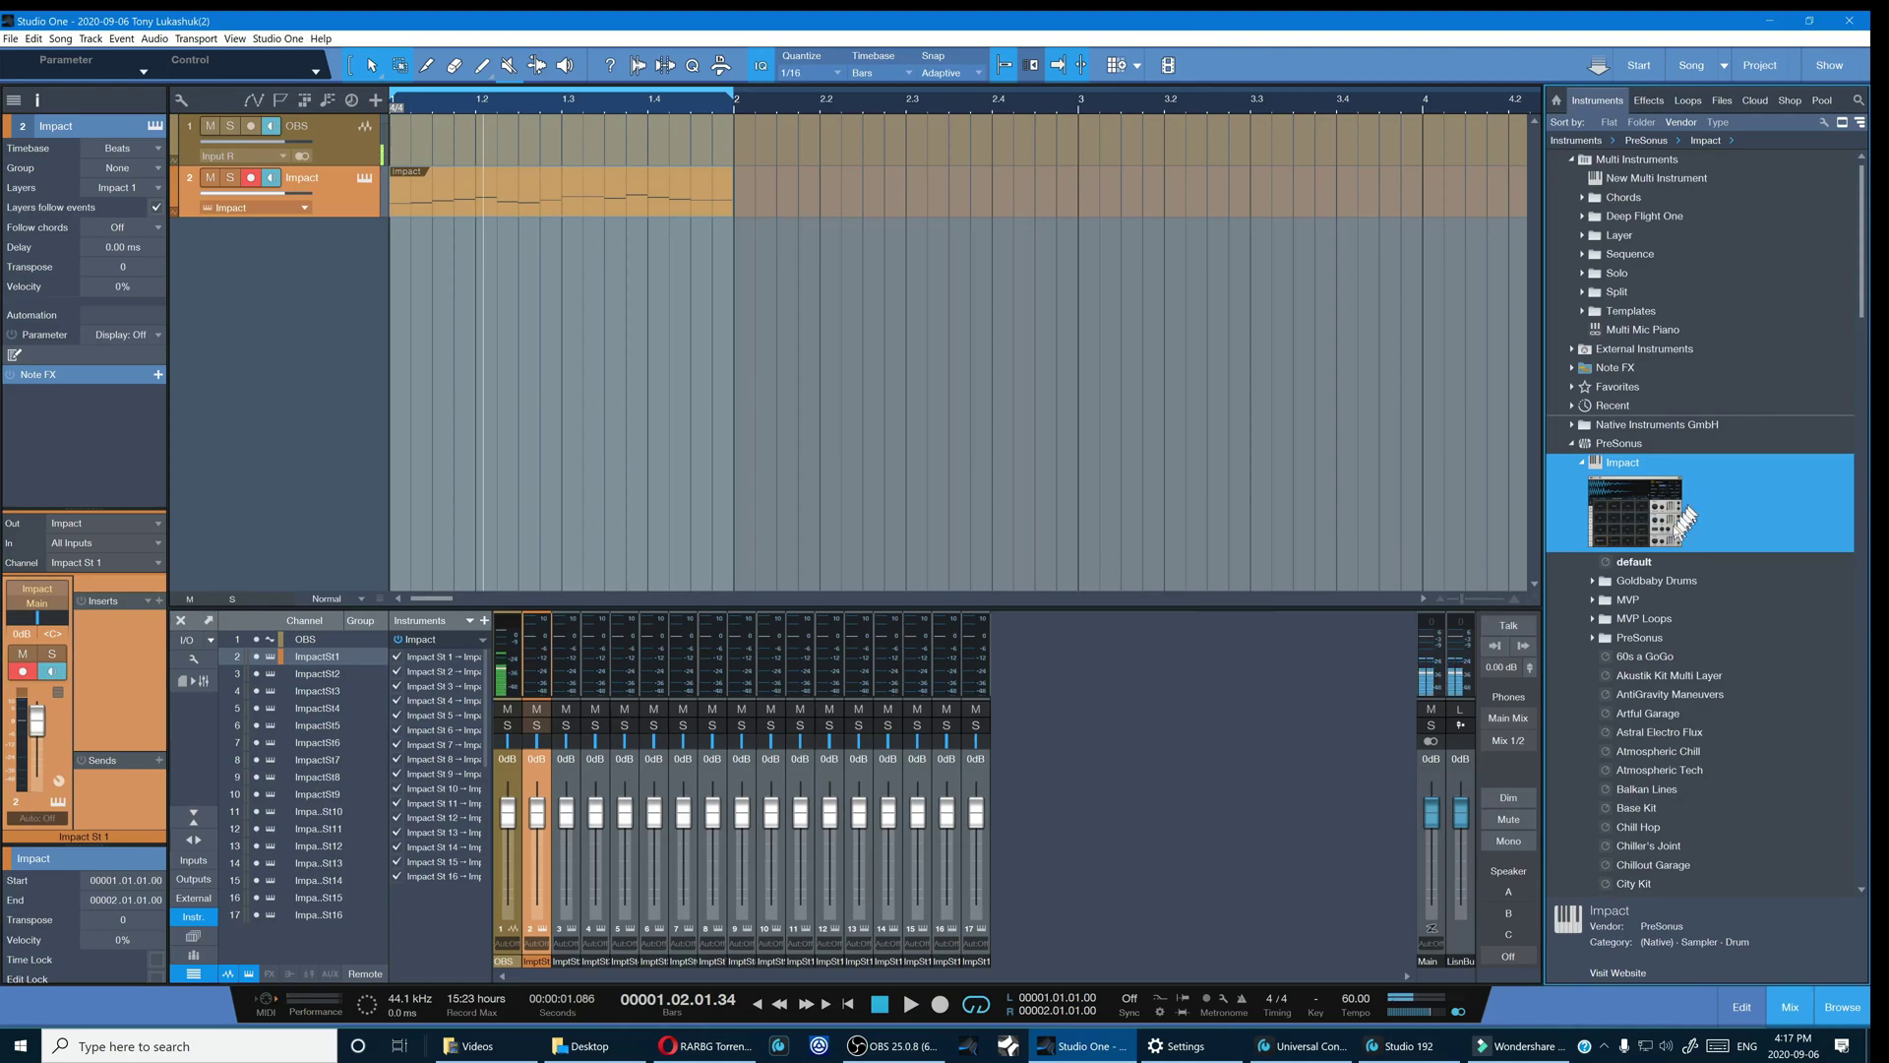
left_click_drag(1679, 534, 775, 192)
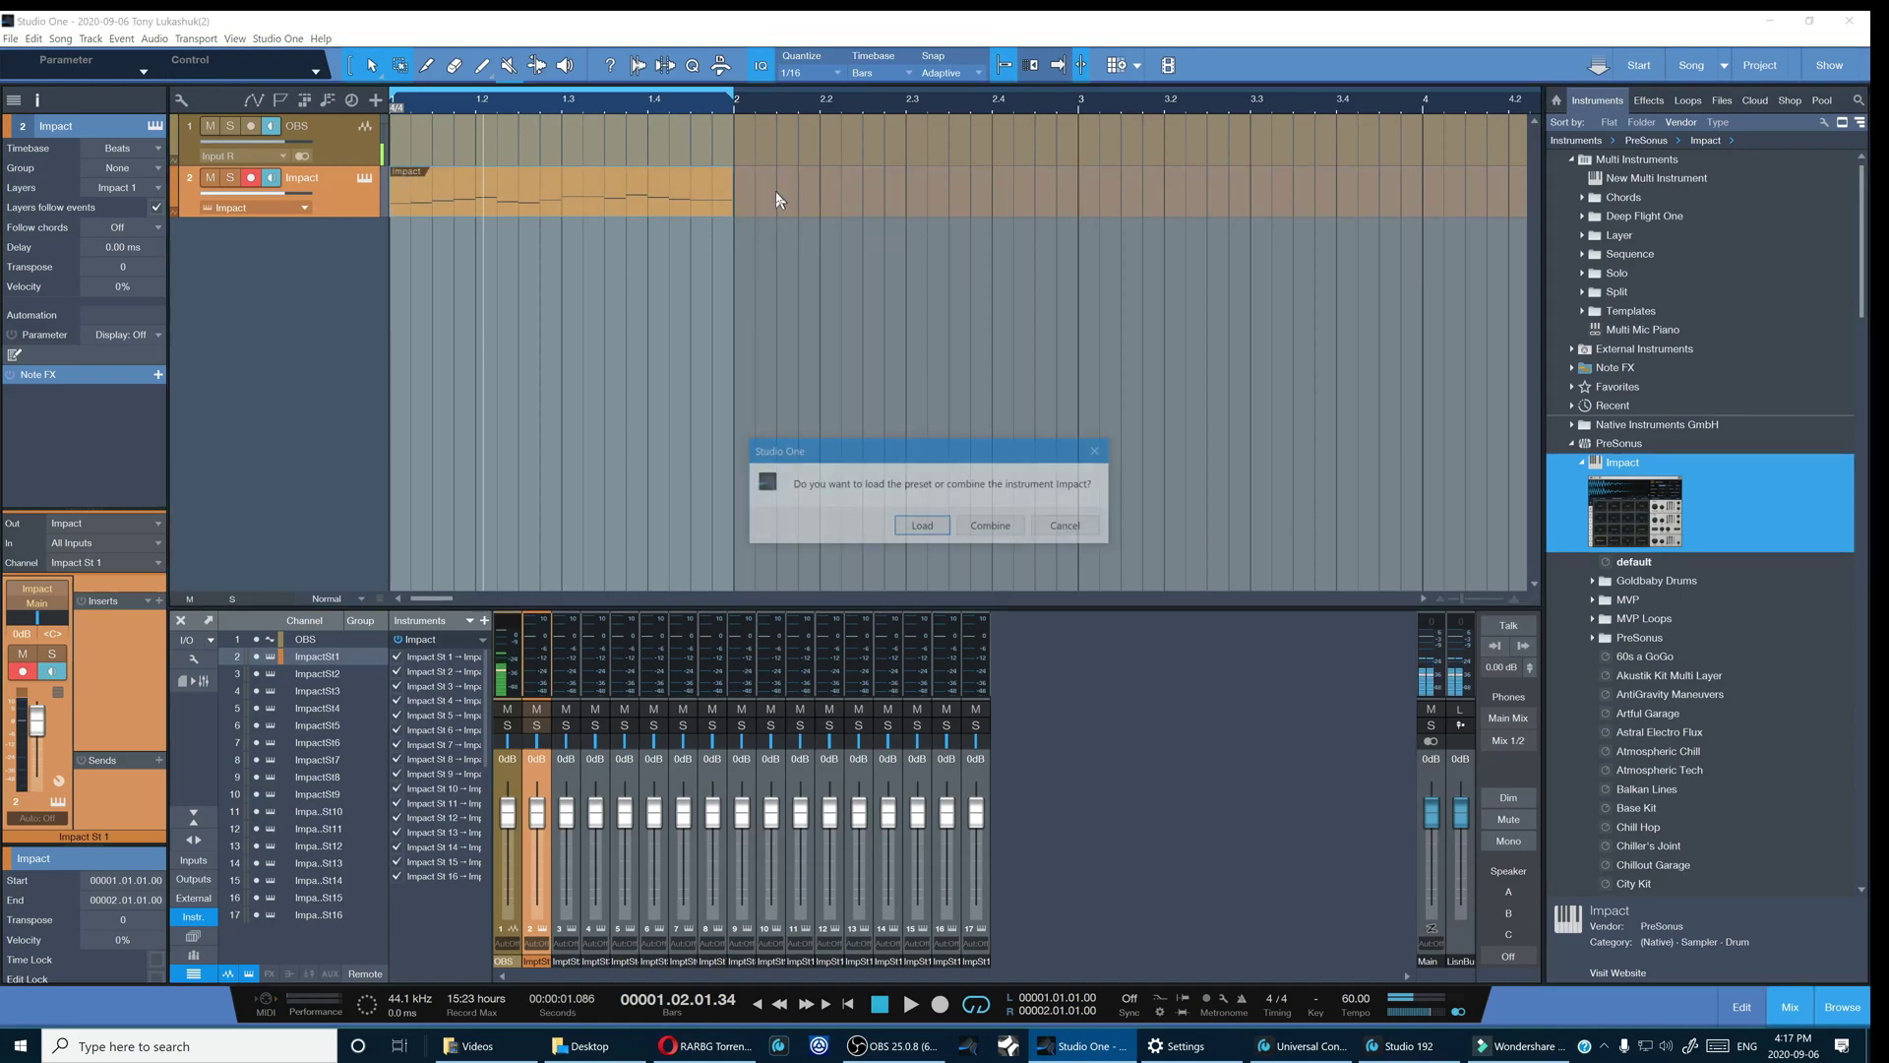
left_click(1008, 529)
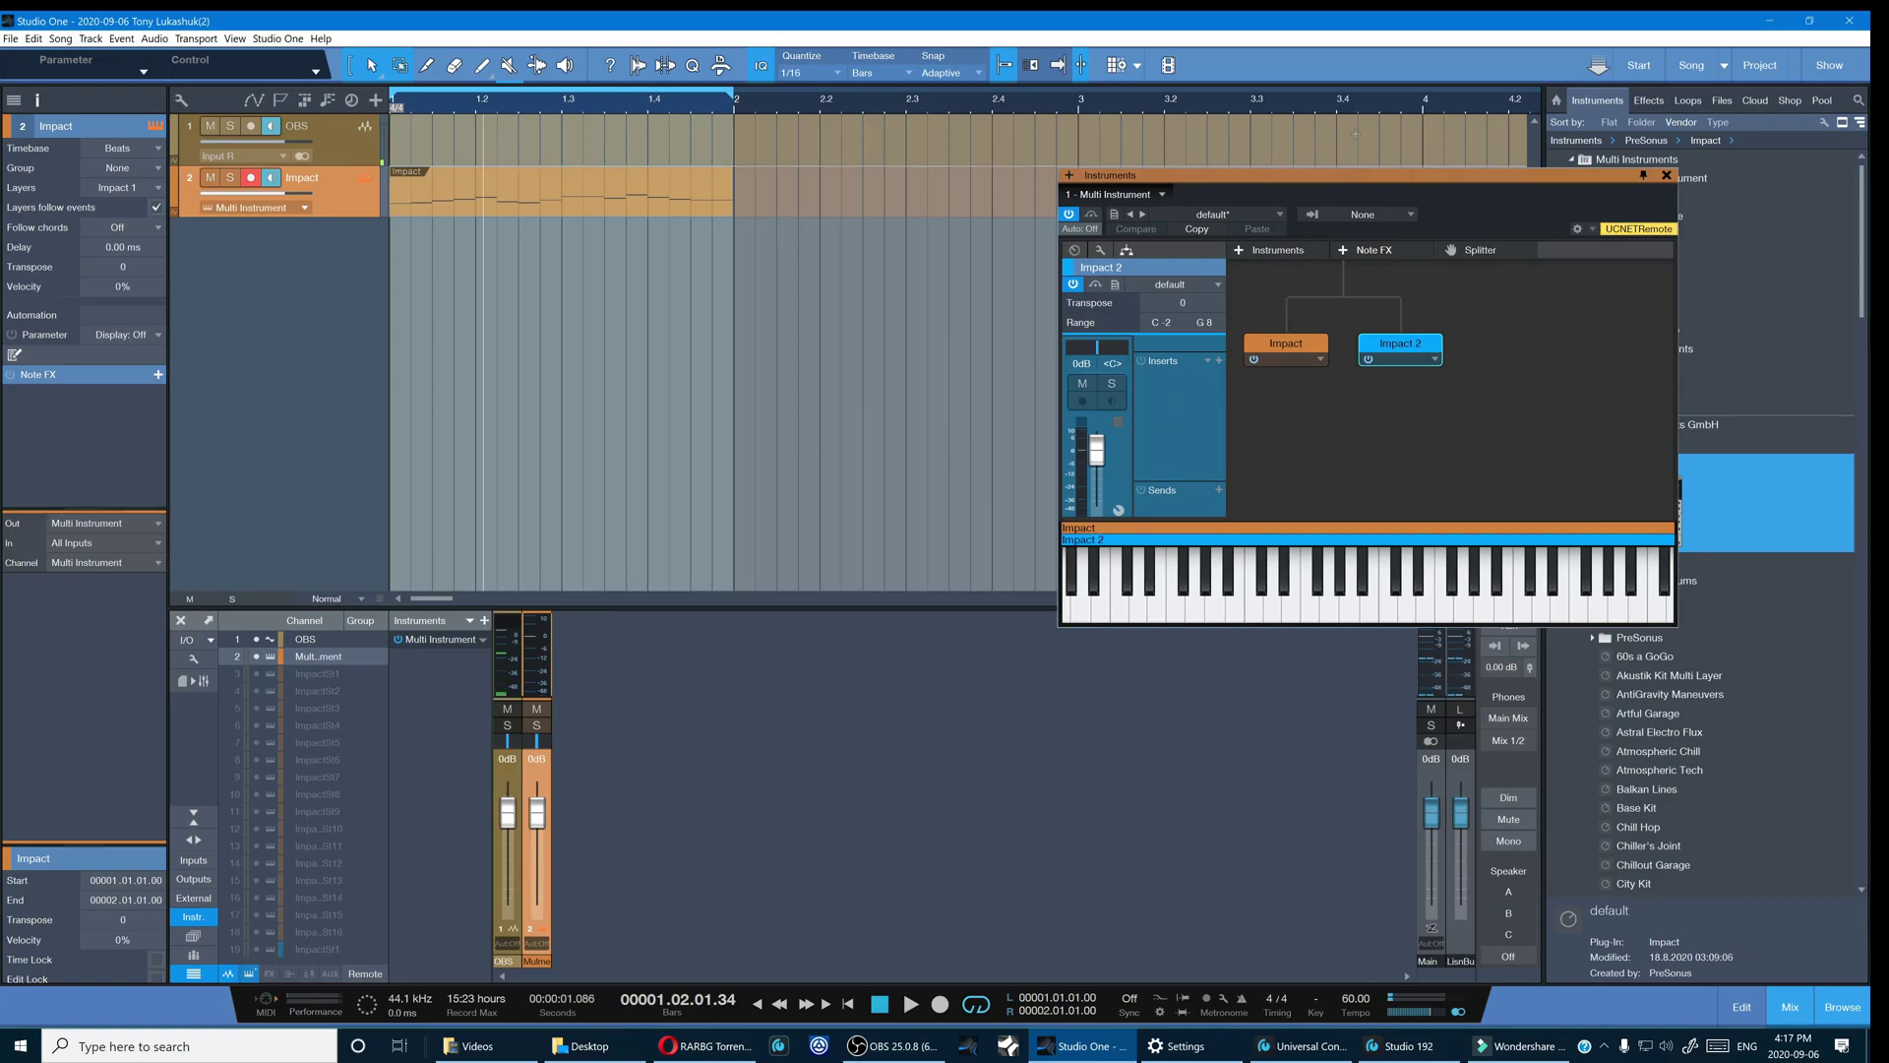
- Expand the Multi Instrument channel to show its ImpactSt outputs and play the drum pattern
left_click_drag(1377, 182, 1197, 144)
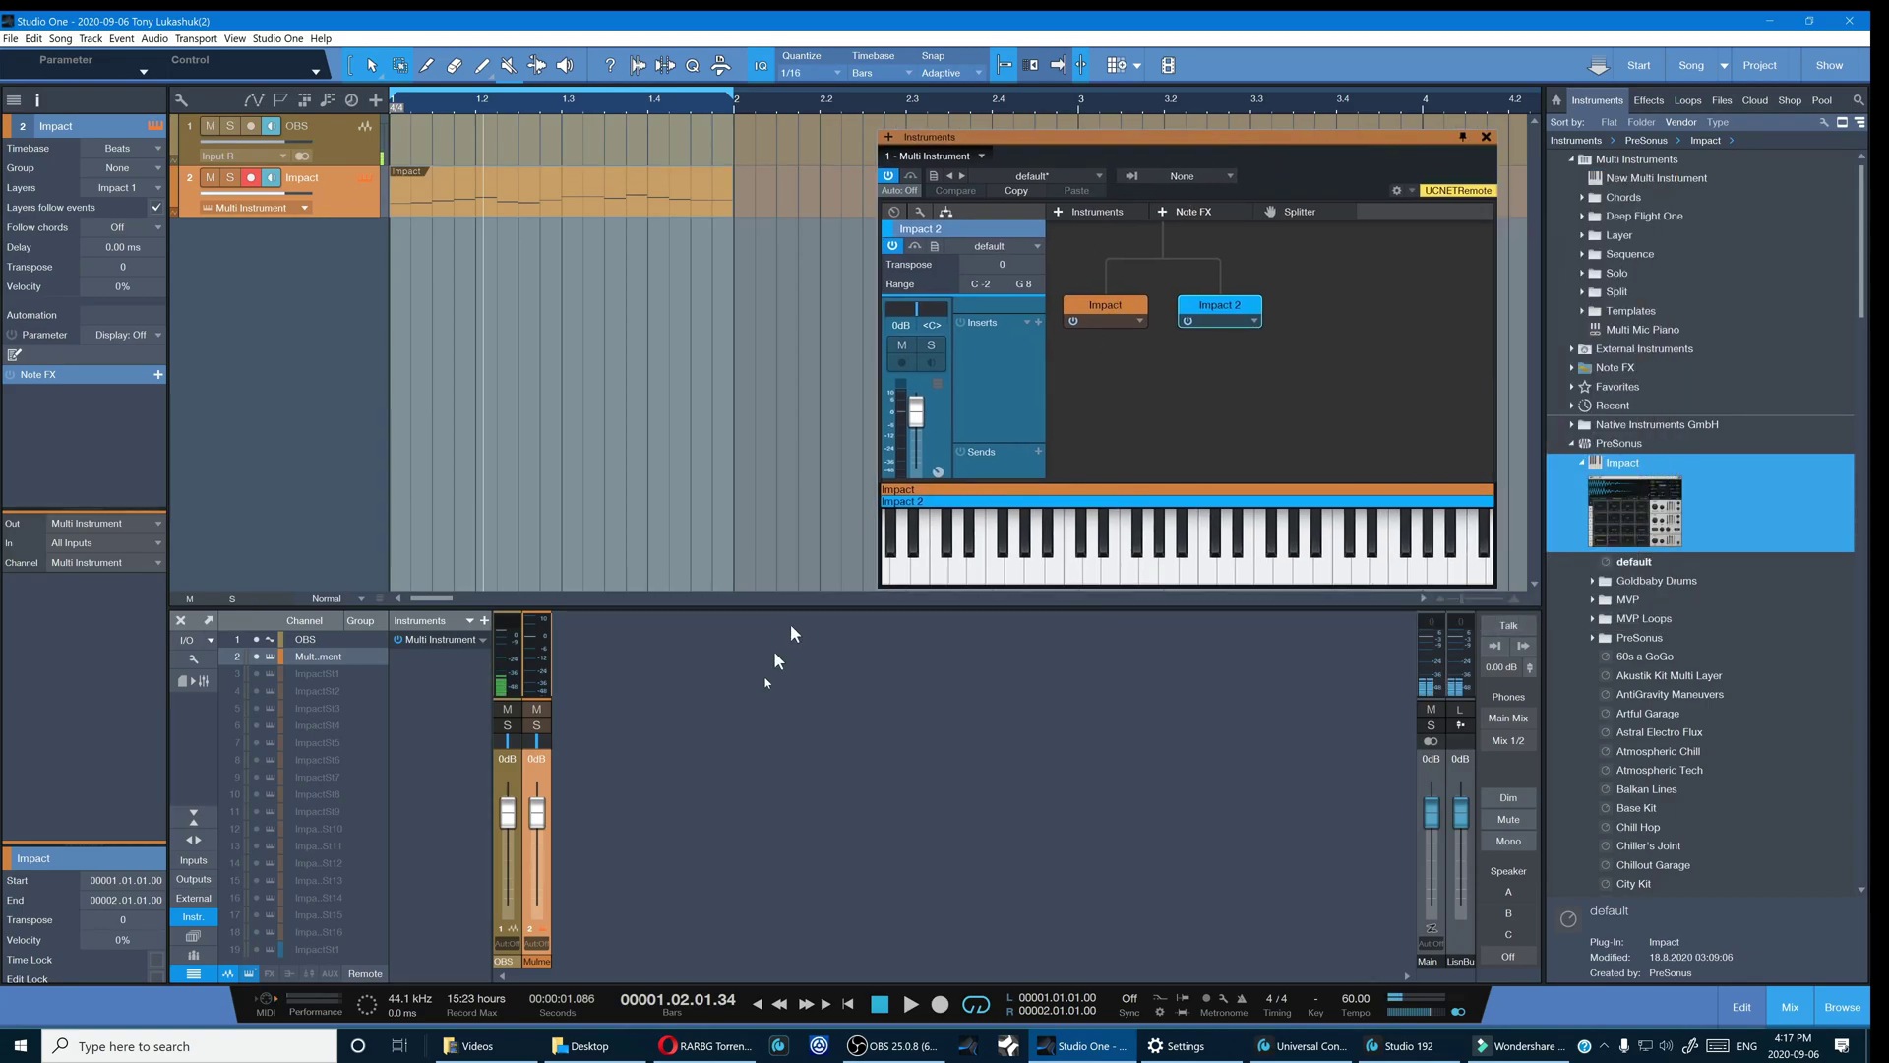
left_click(548, 867)
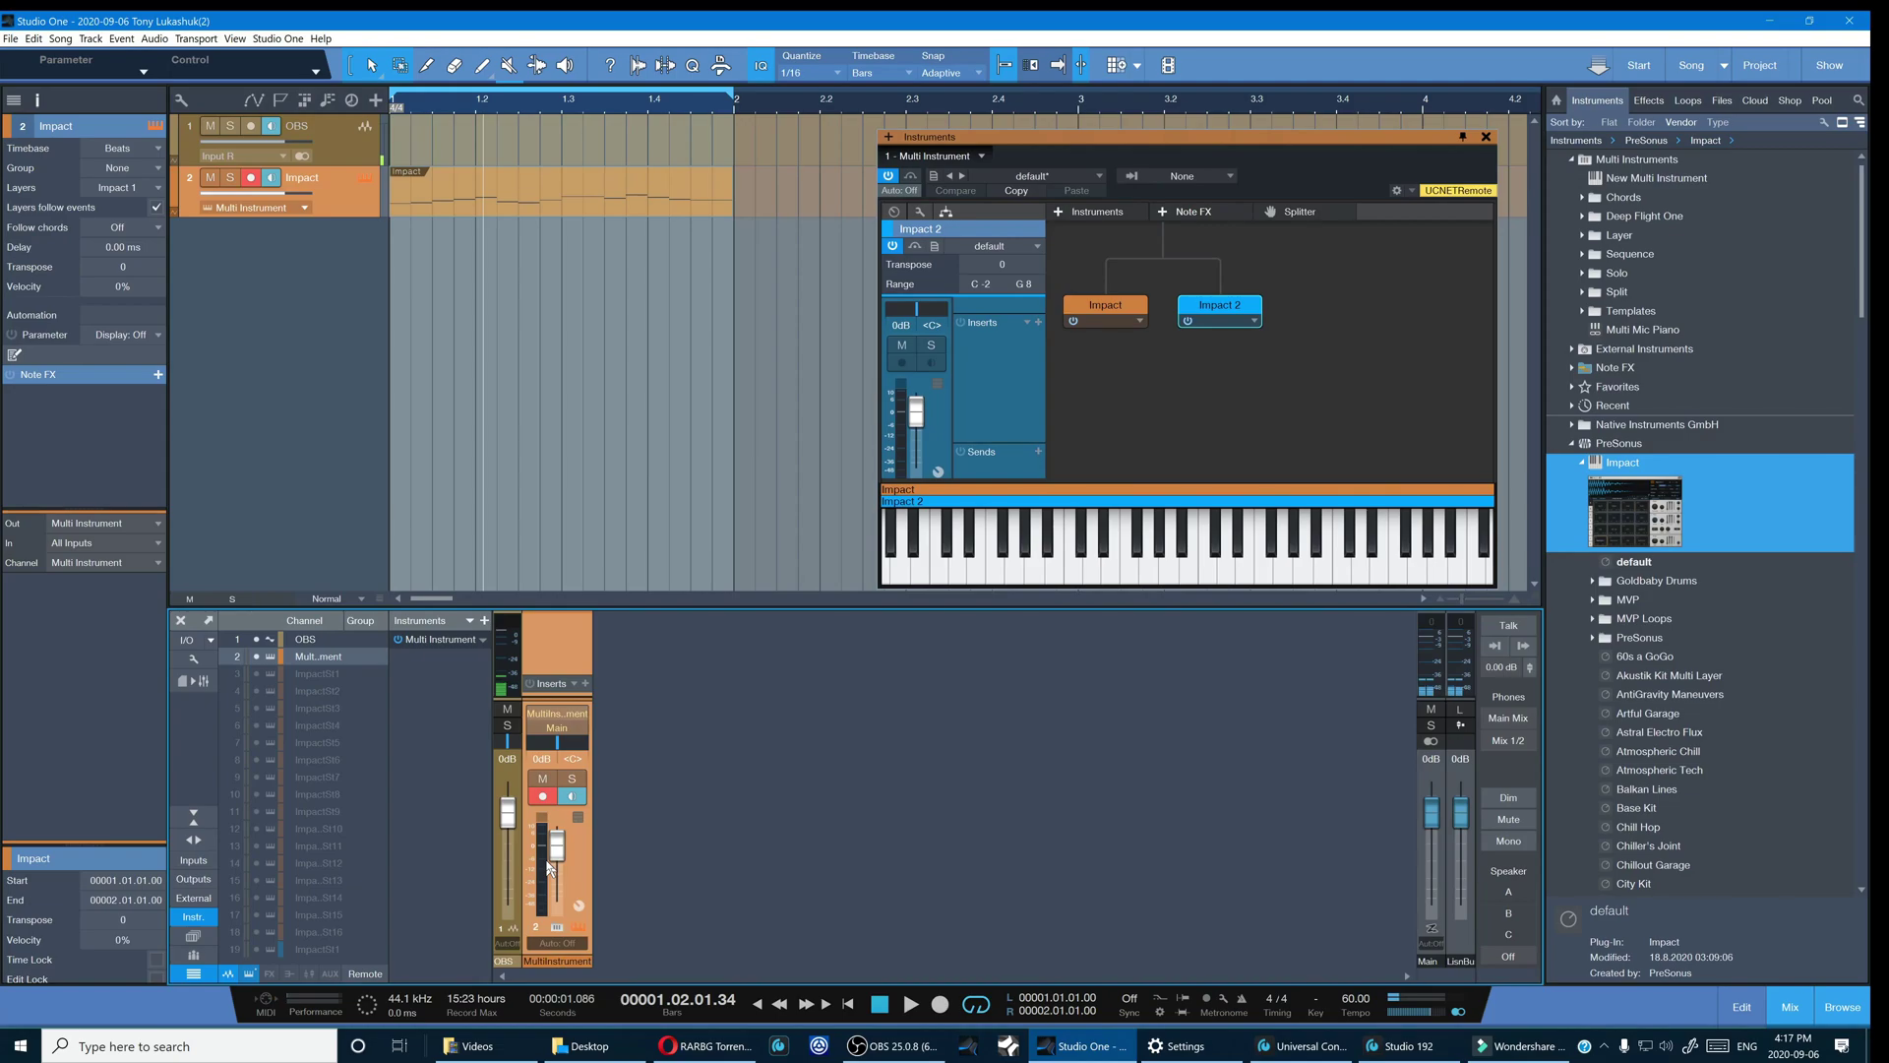
left_click(558, 930)
left_click(558, 930)
left_click(558, 930)
left_click(558, 930)
left_click(556, 930)
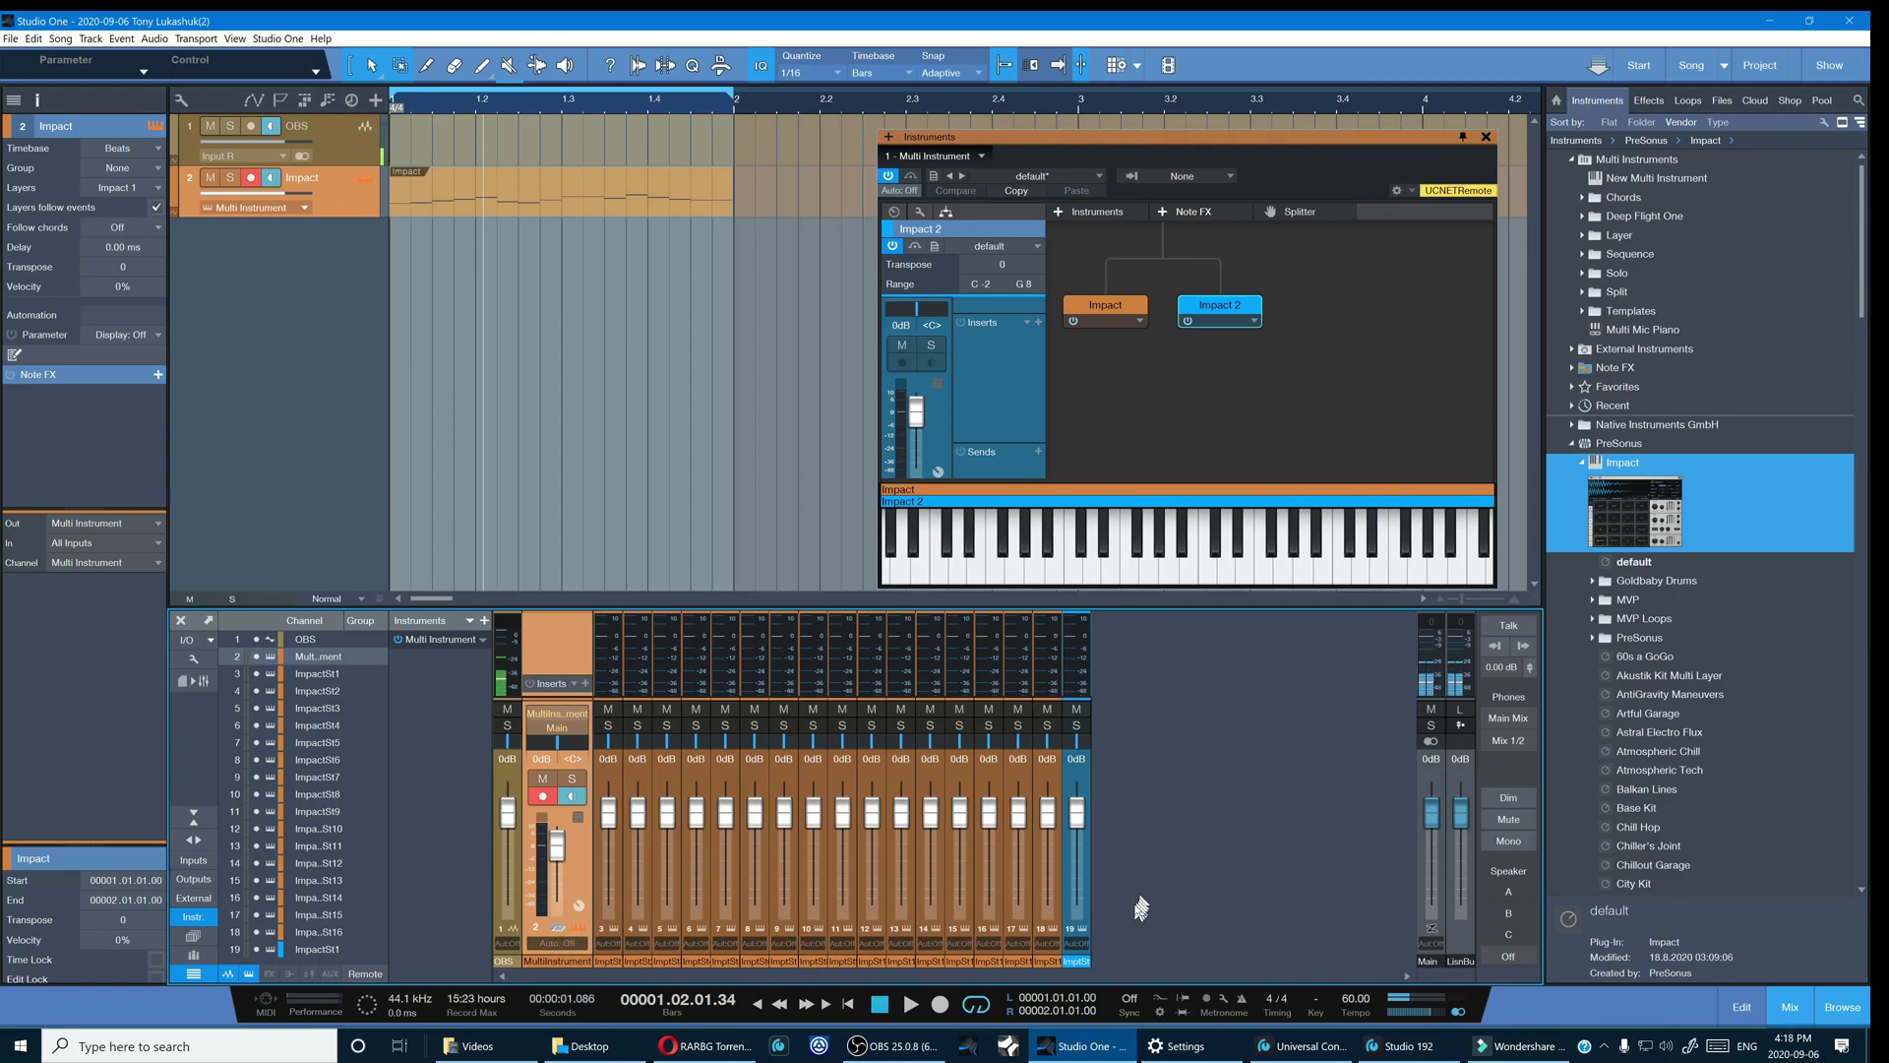
key("space")
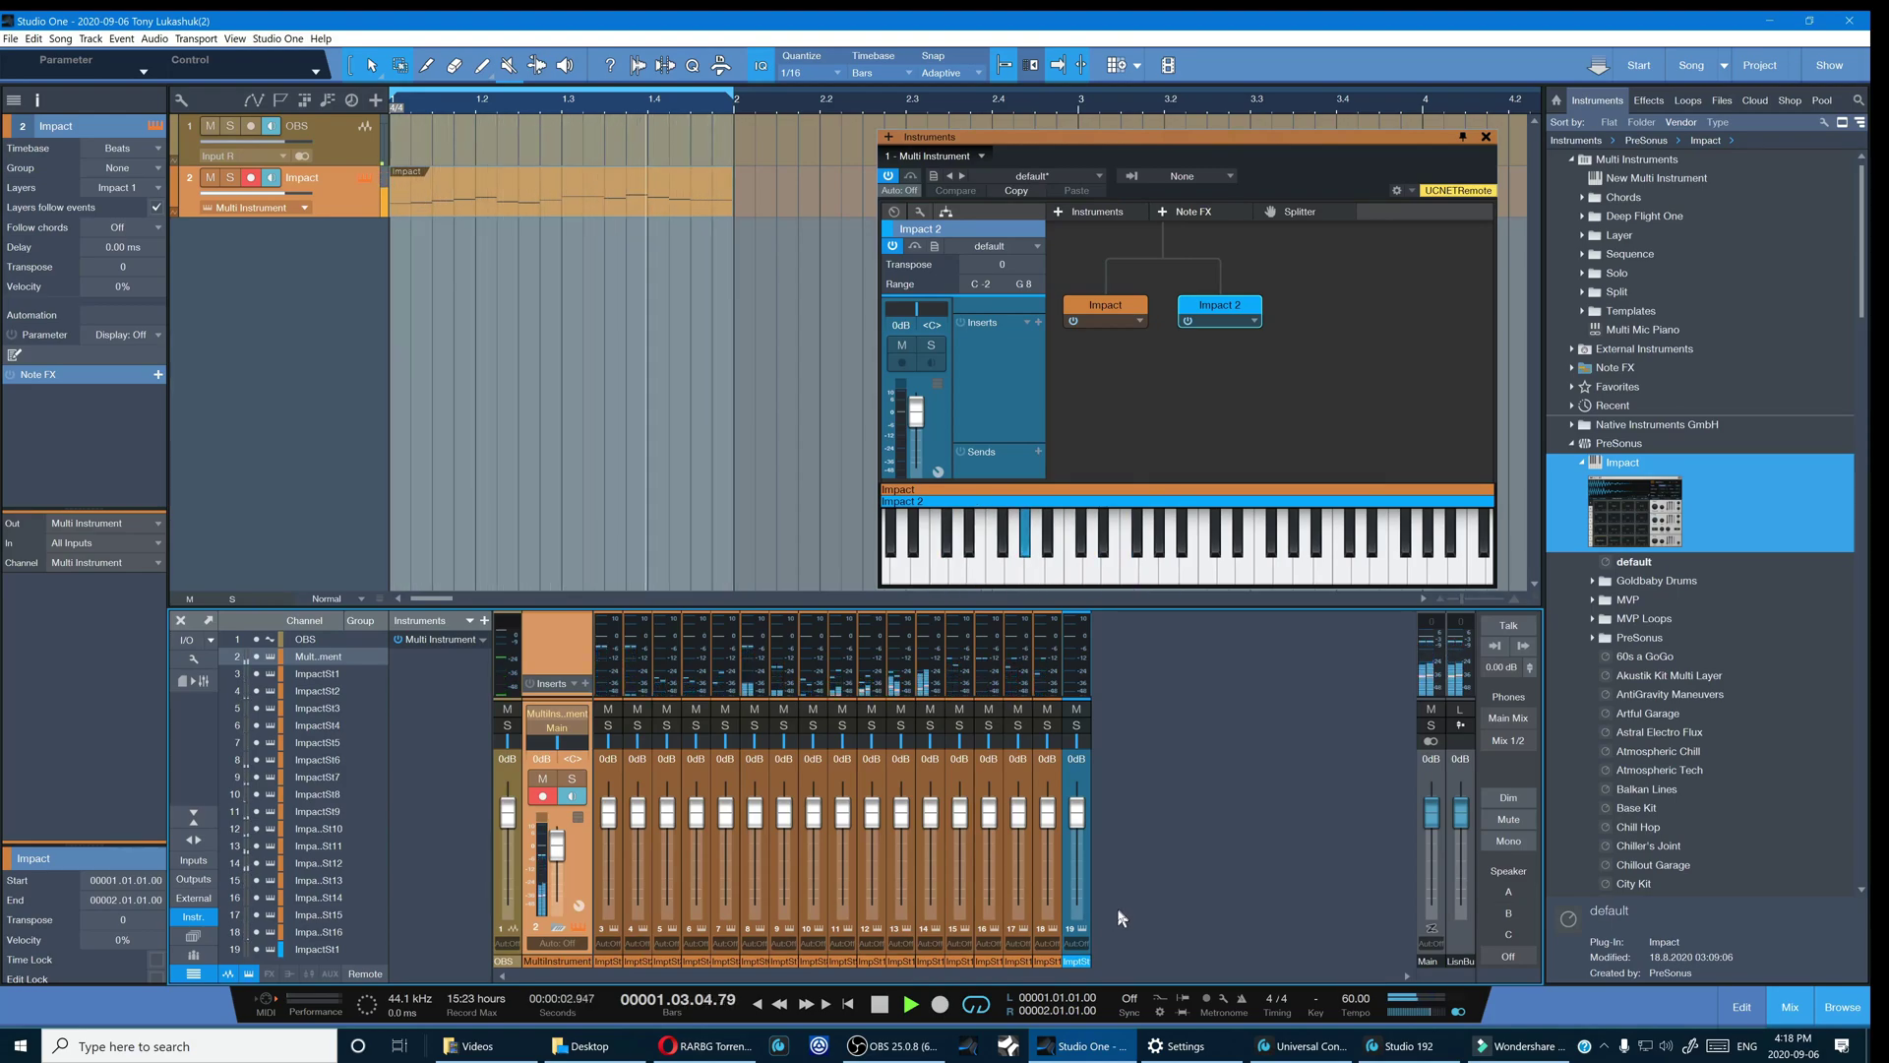
key("space")
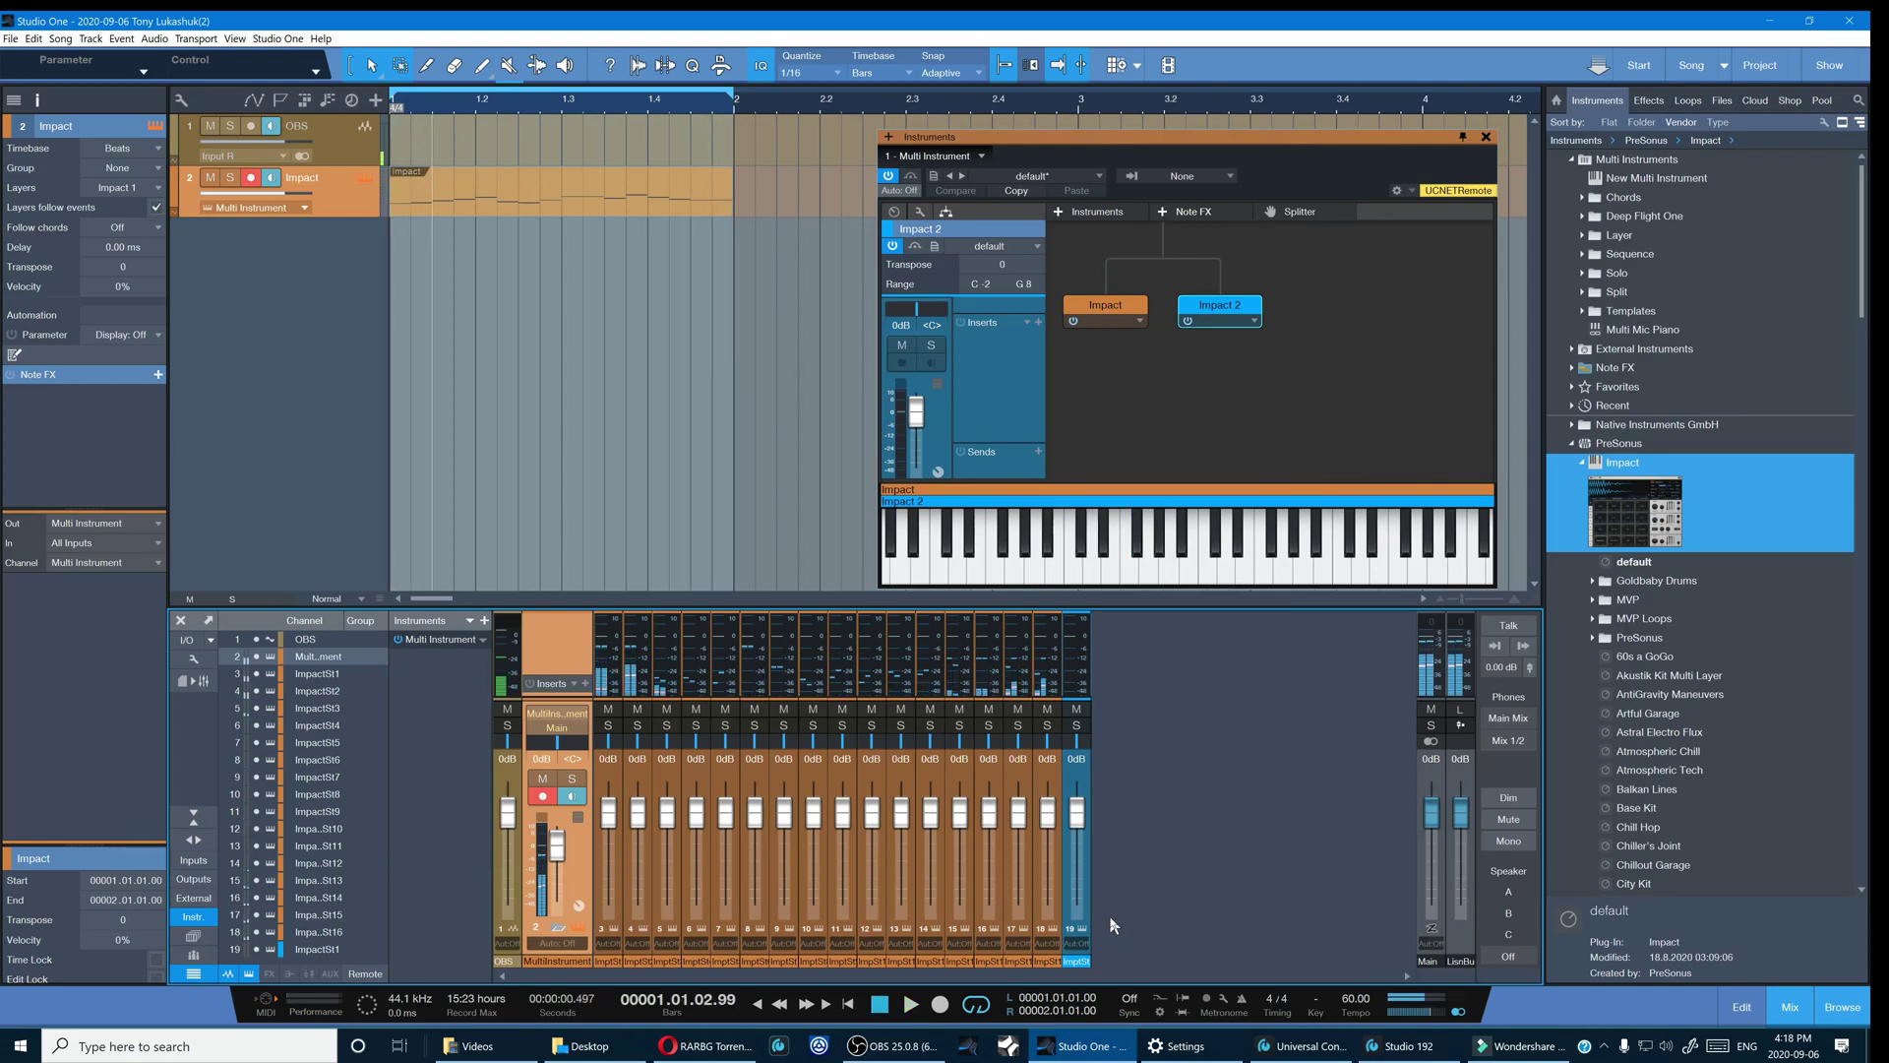
- Remove Impact 2 from the Multi Instrument, close its editor, and collapse the Impact outputs
left_click(1254, 322)
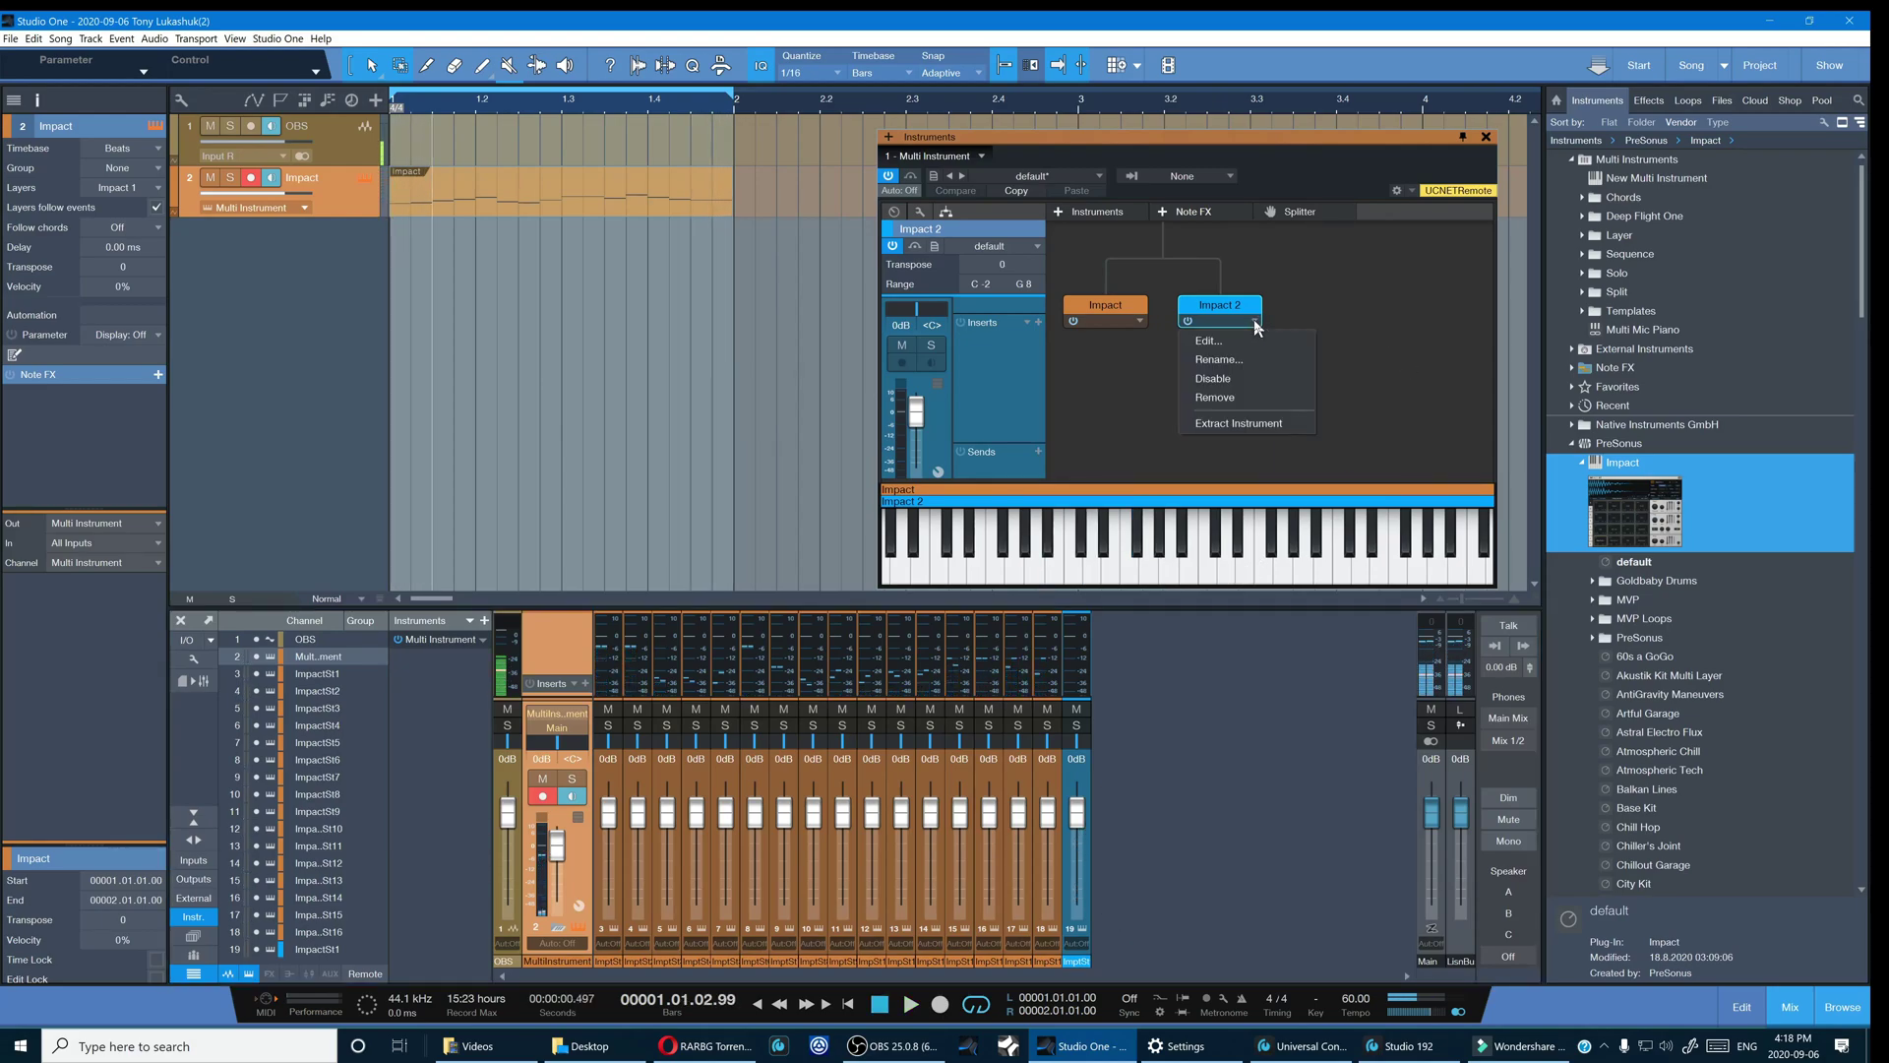
left_click(1230, 397)
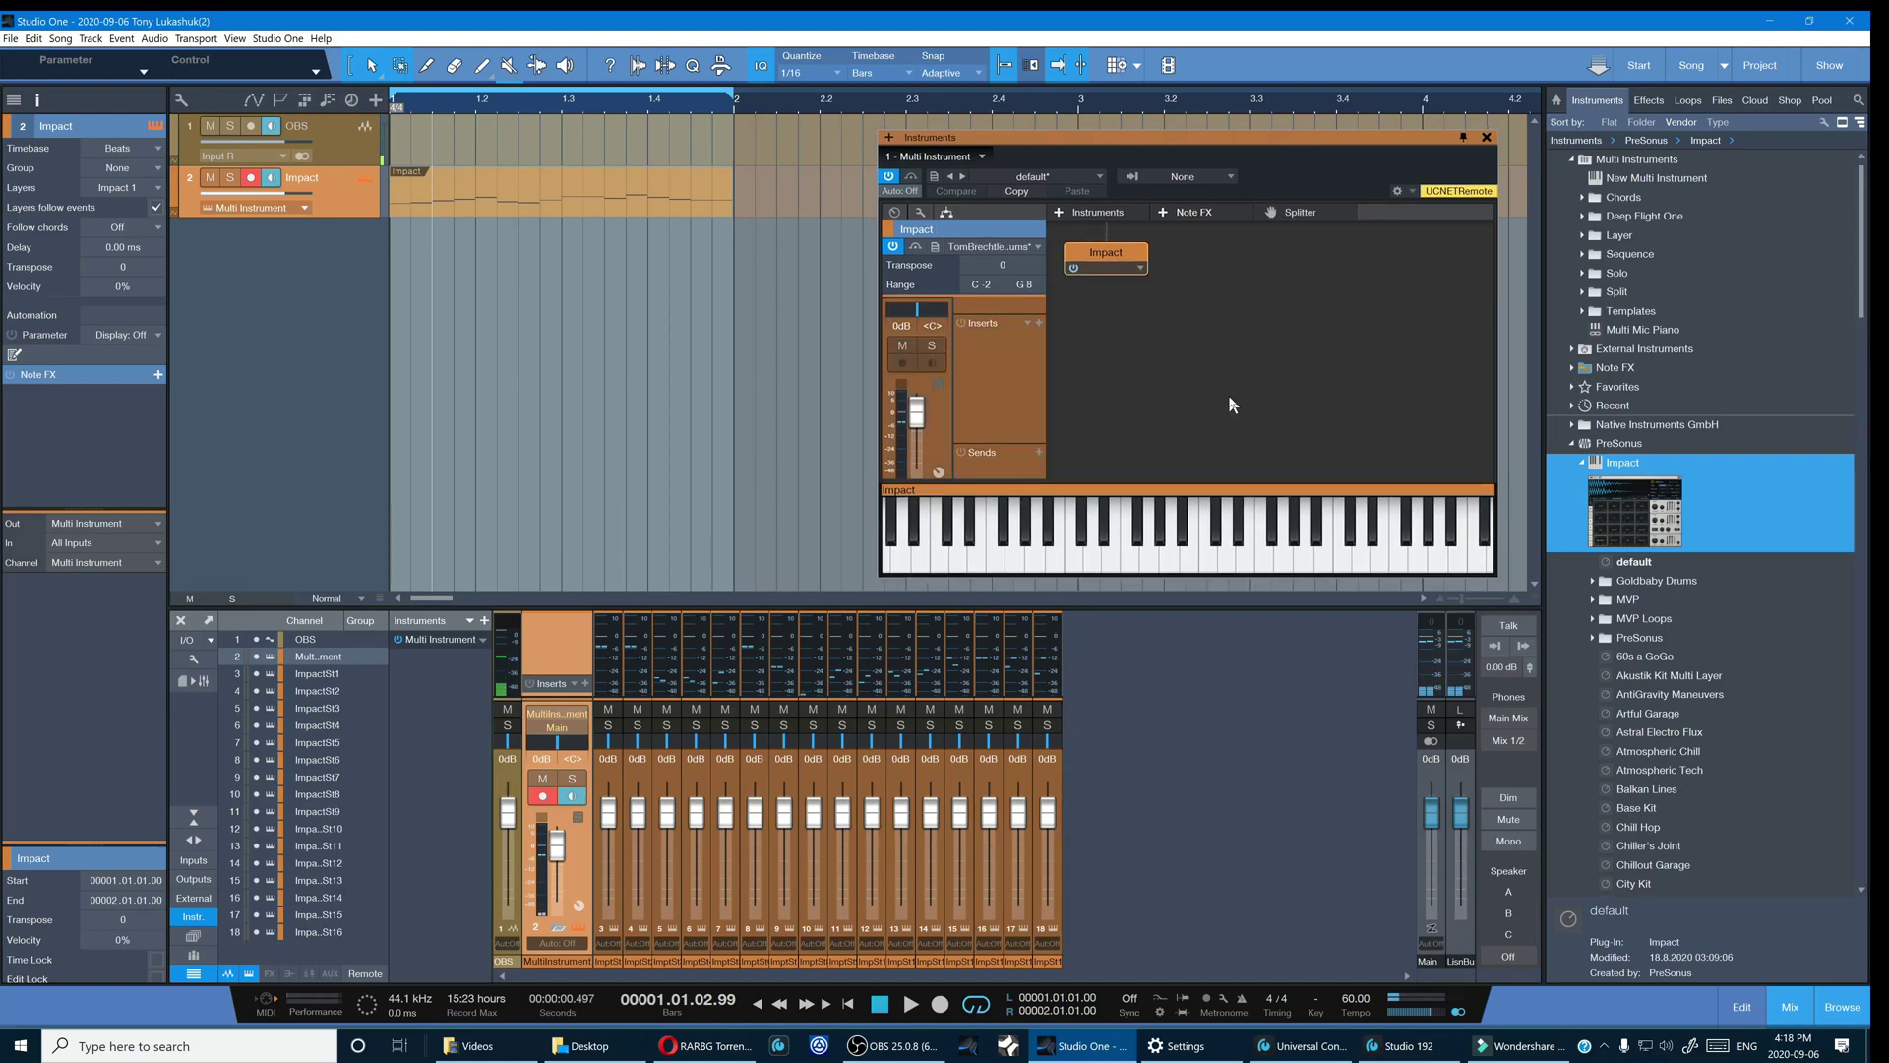
left_click(1485, 139)
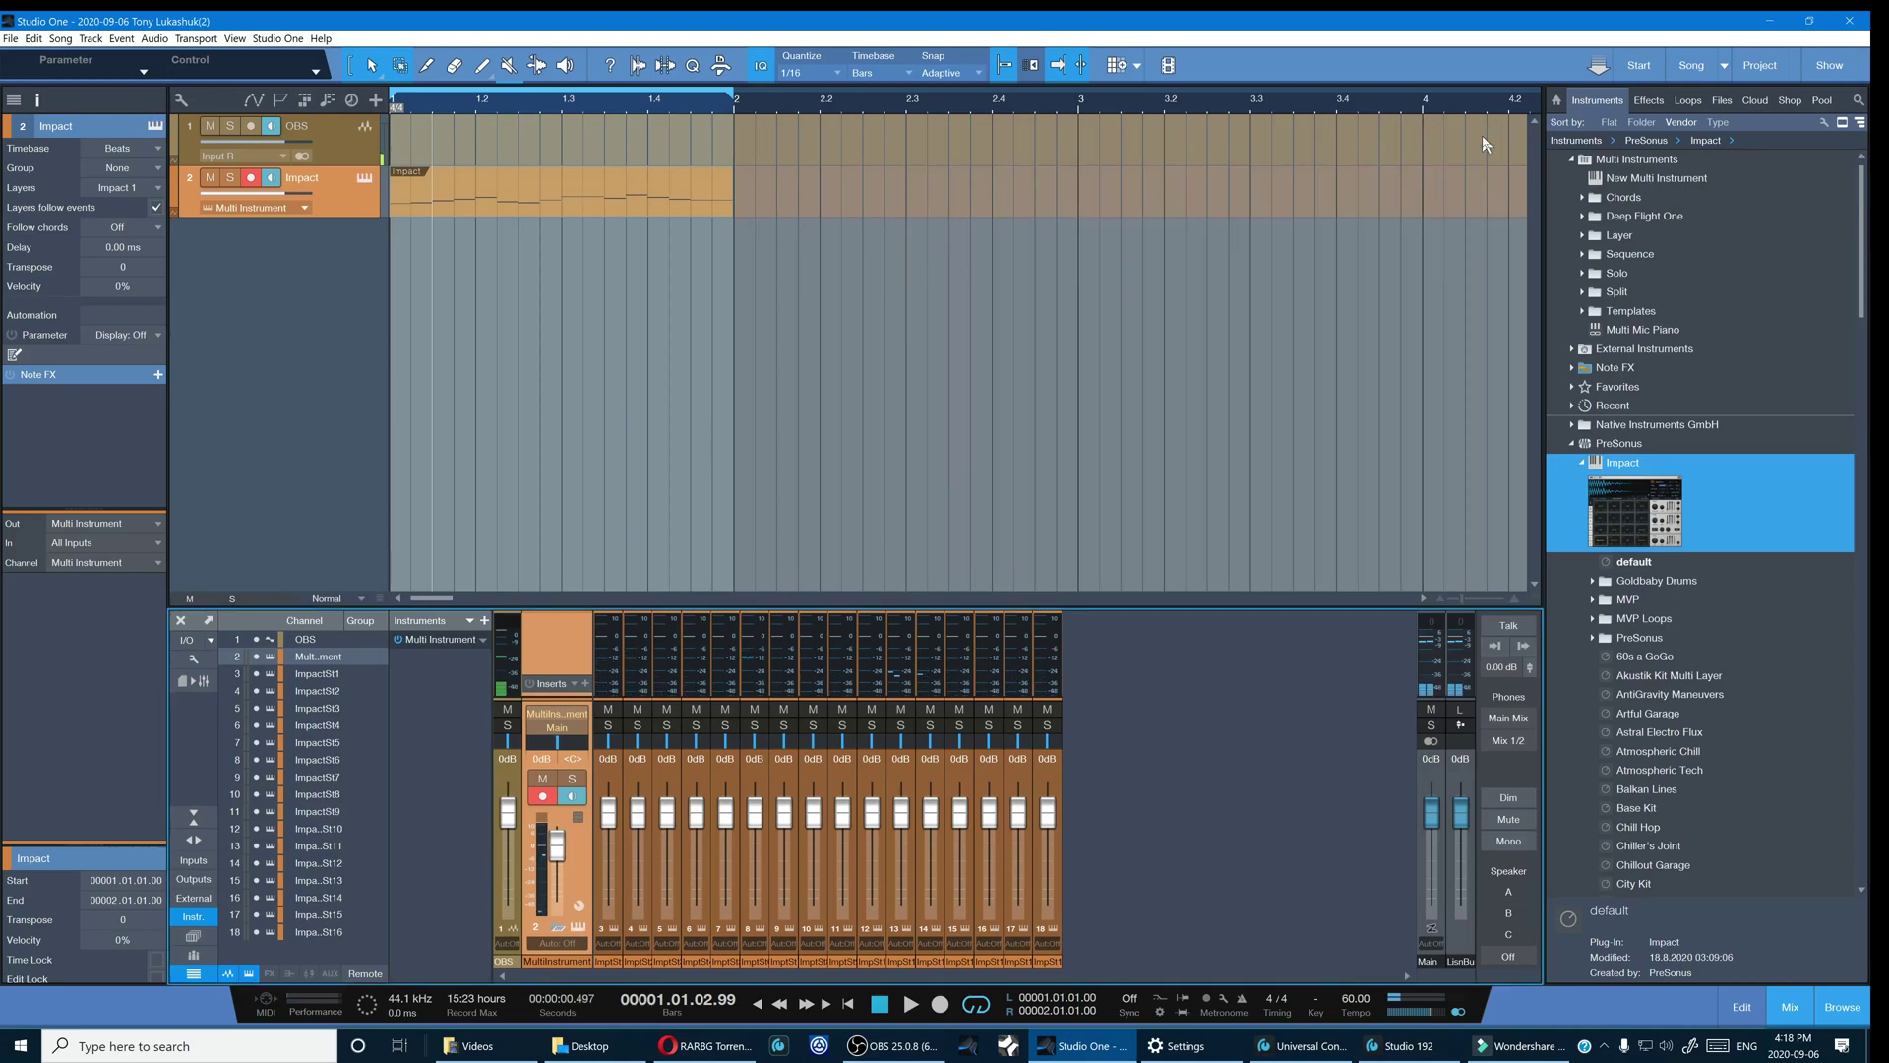
left_click(558, 928)
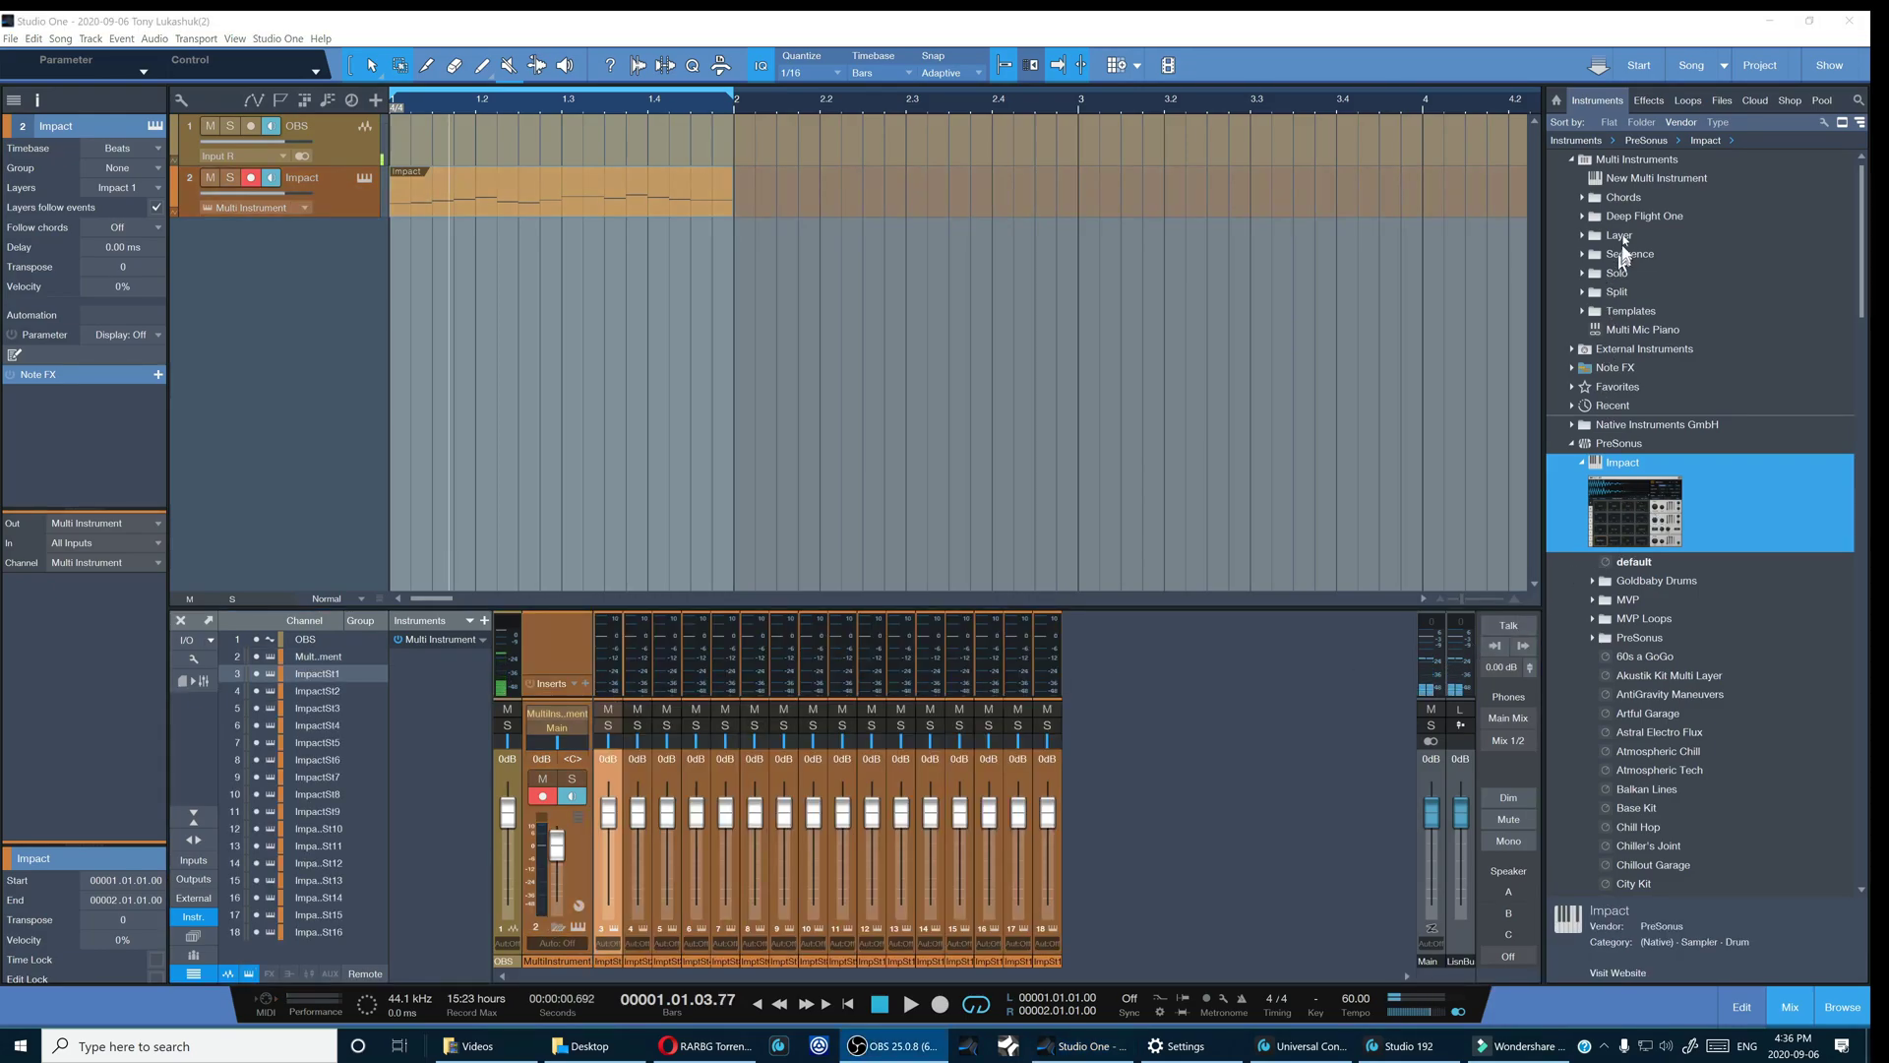
- Rename the Multi Instrument device to DRUMS and switch the mixer to wide channel strips
key("F9")
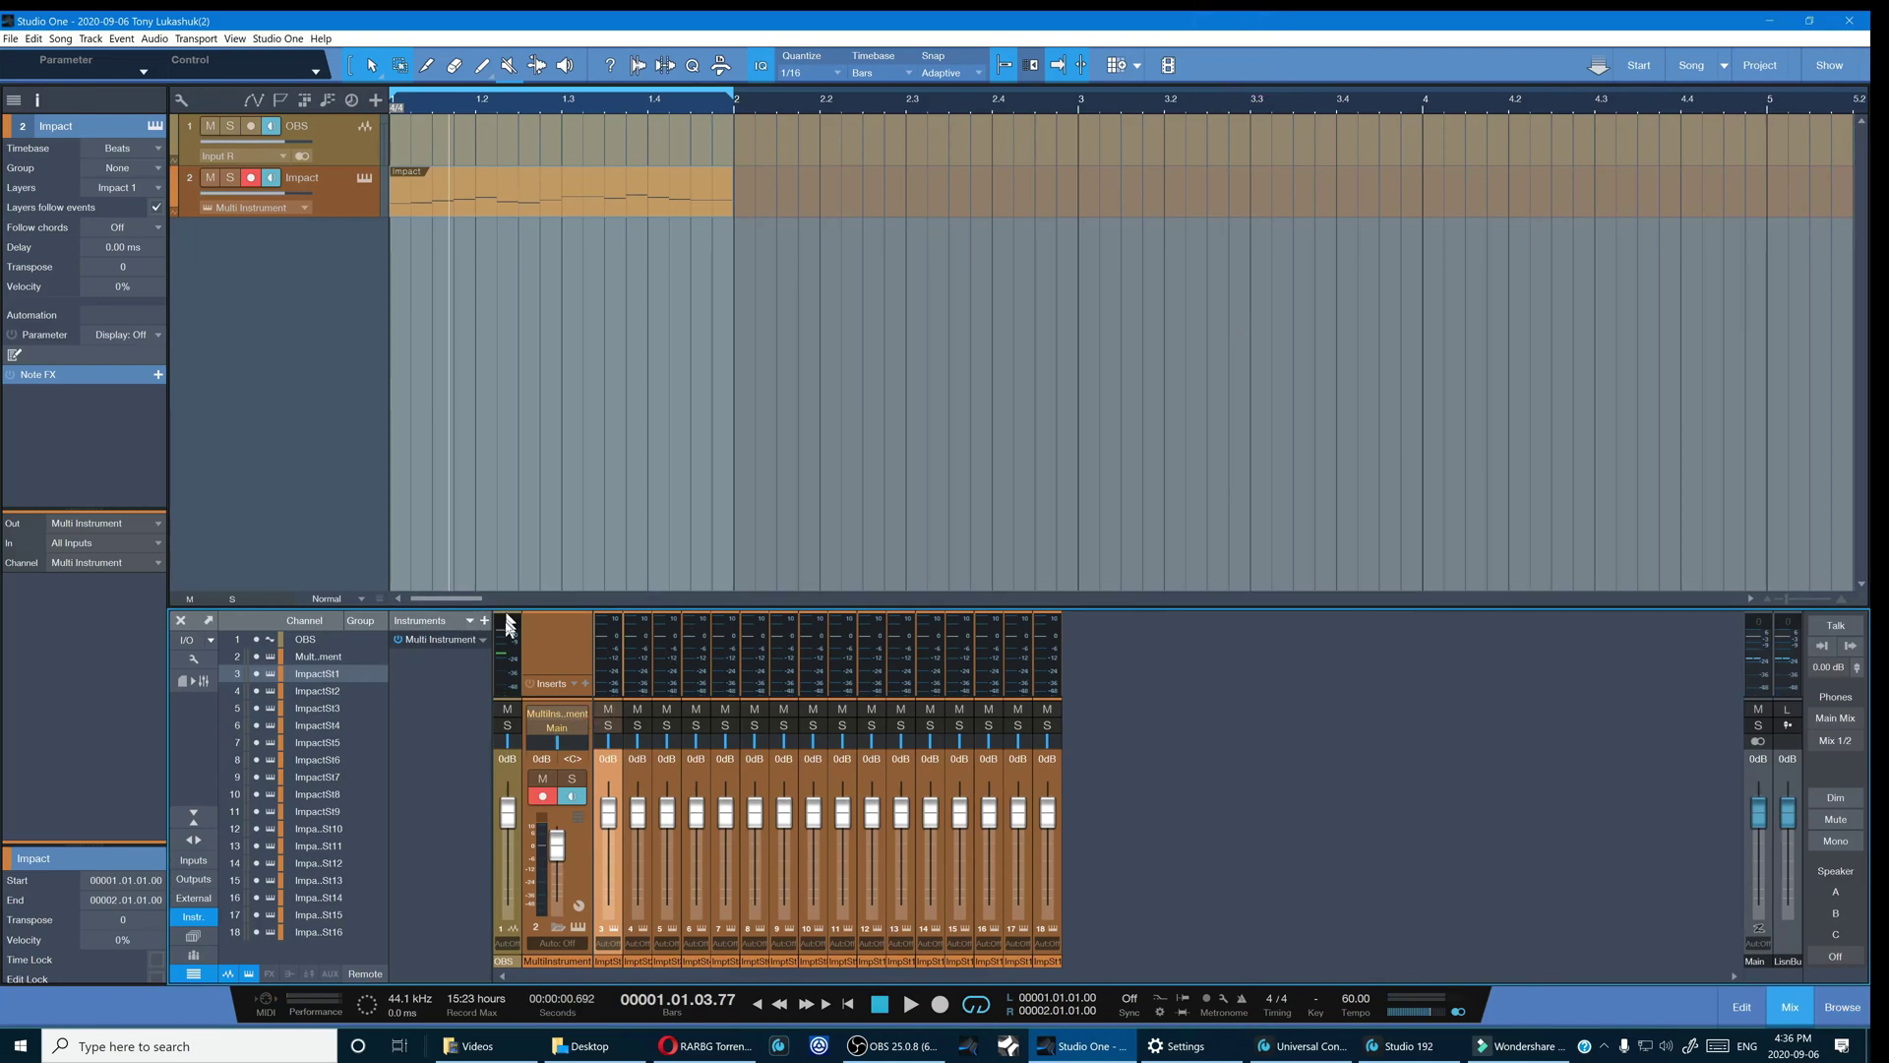
left_click(483, 642)
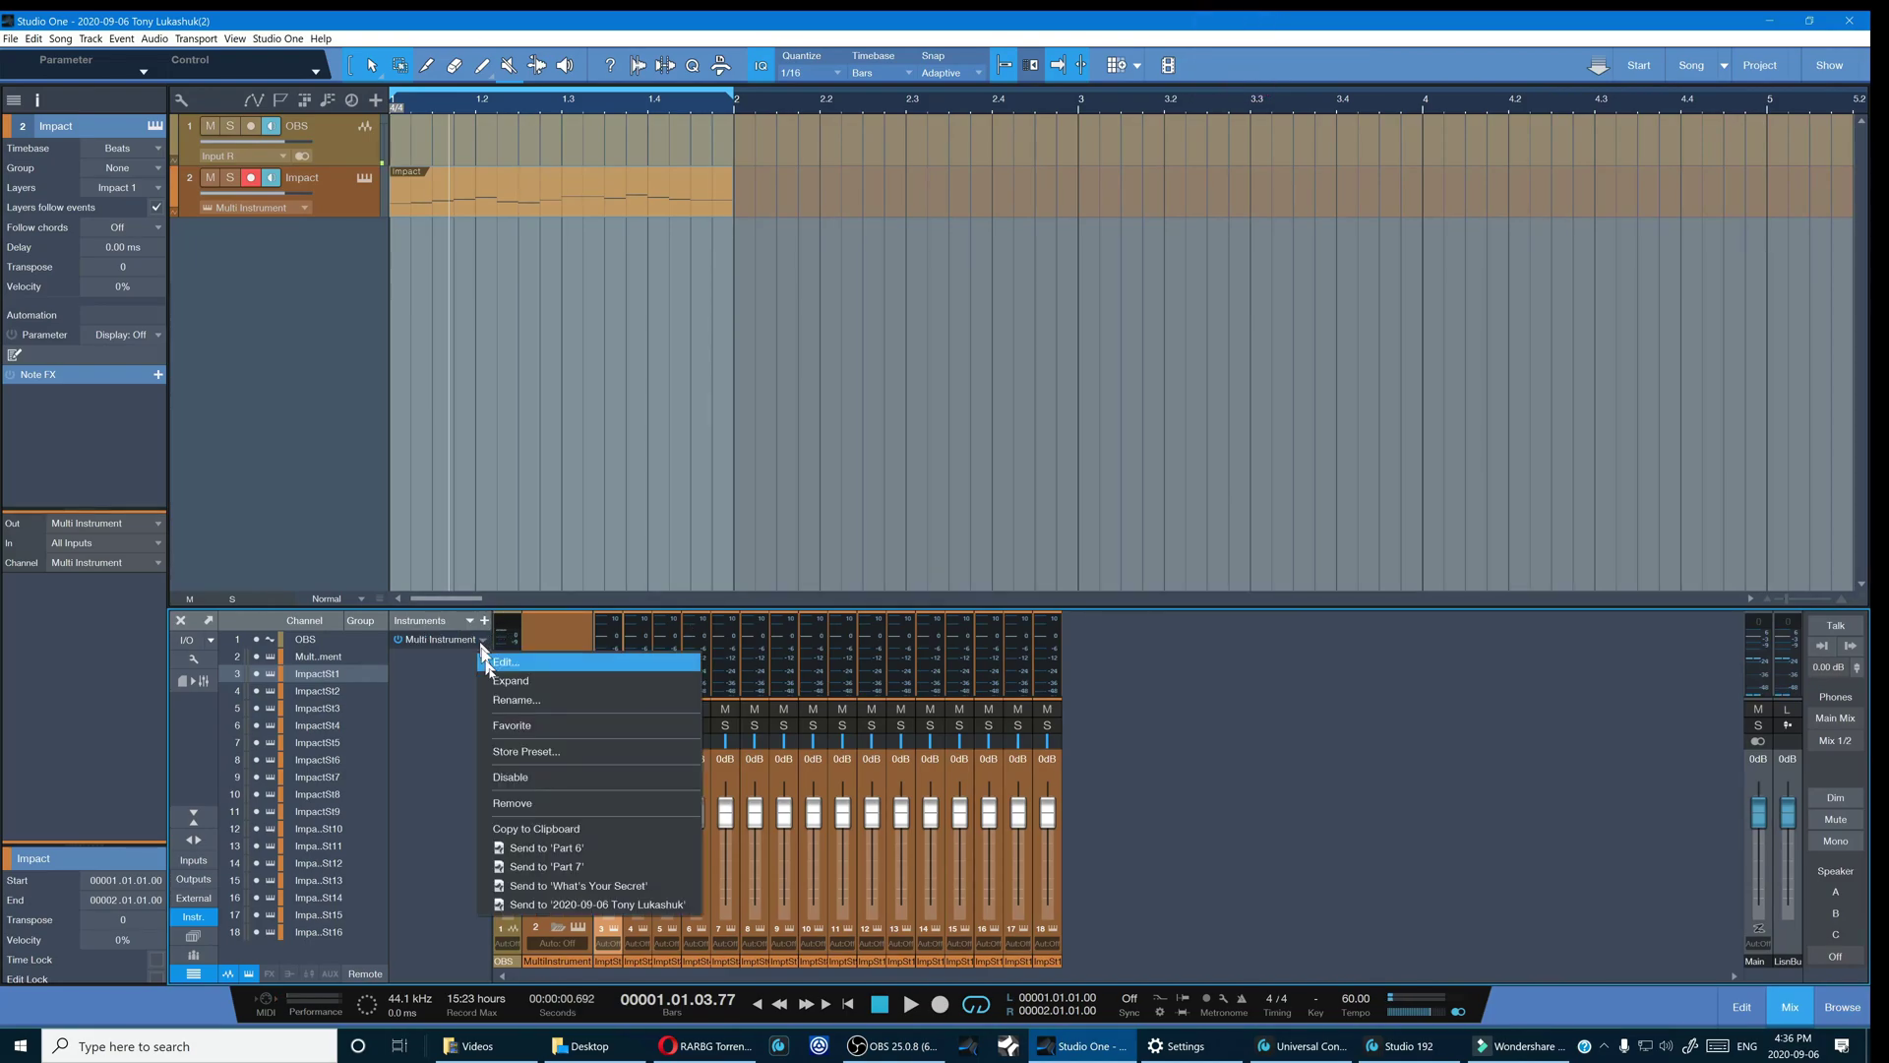
left_click(537, 701)
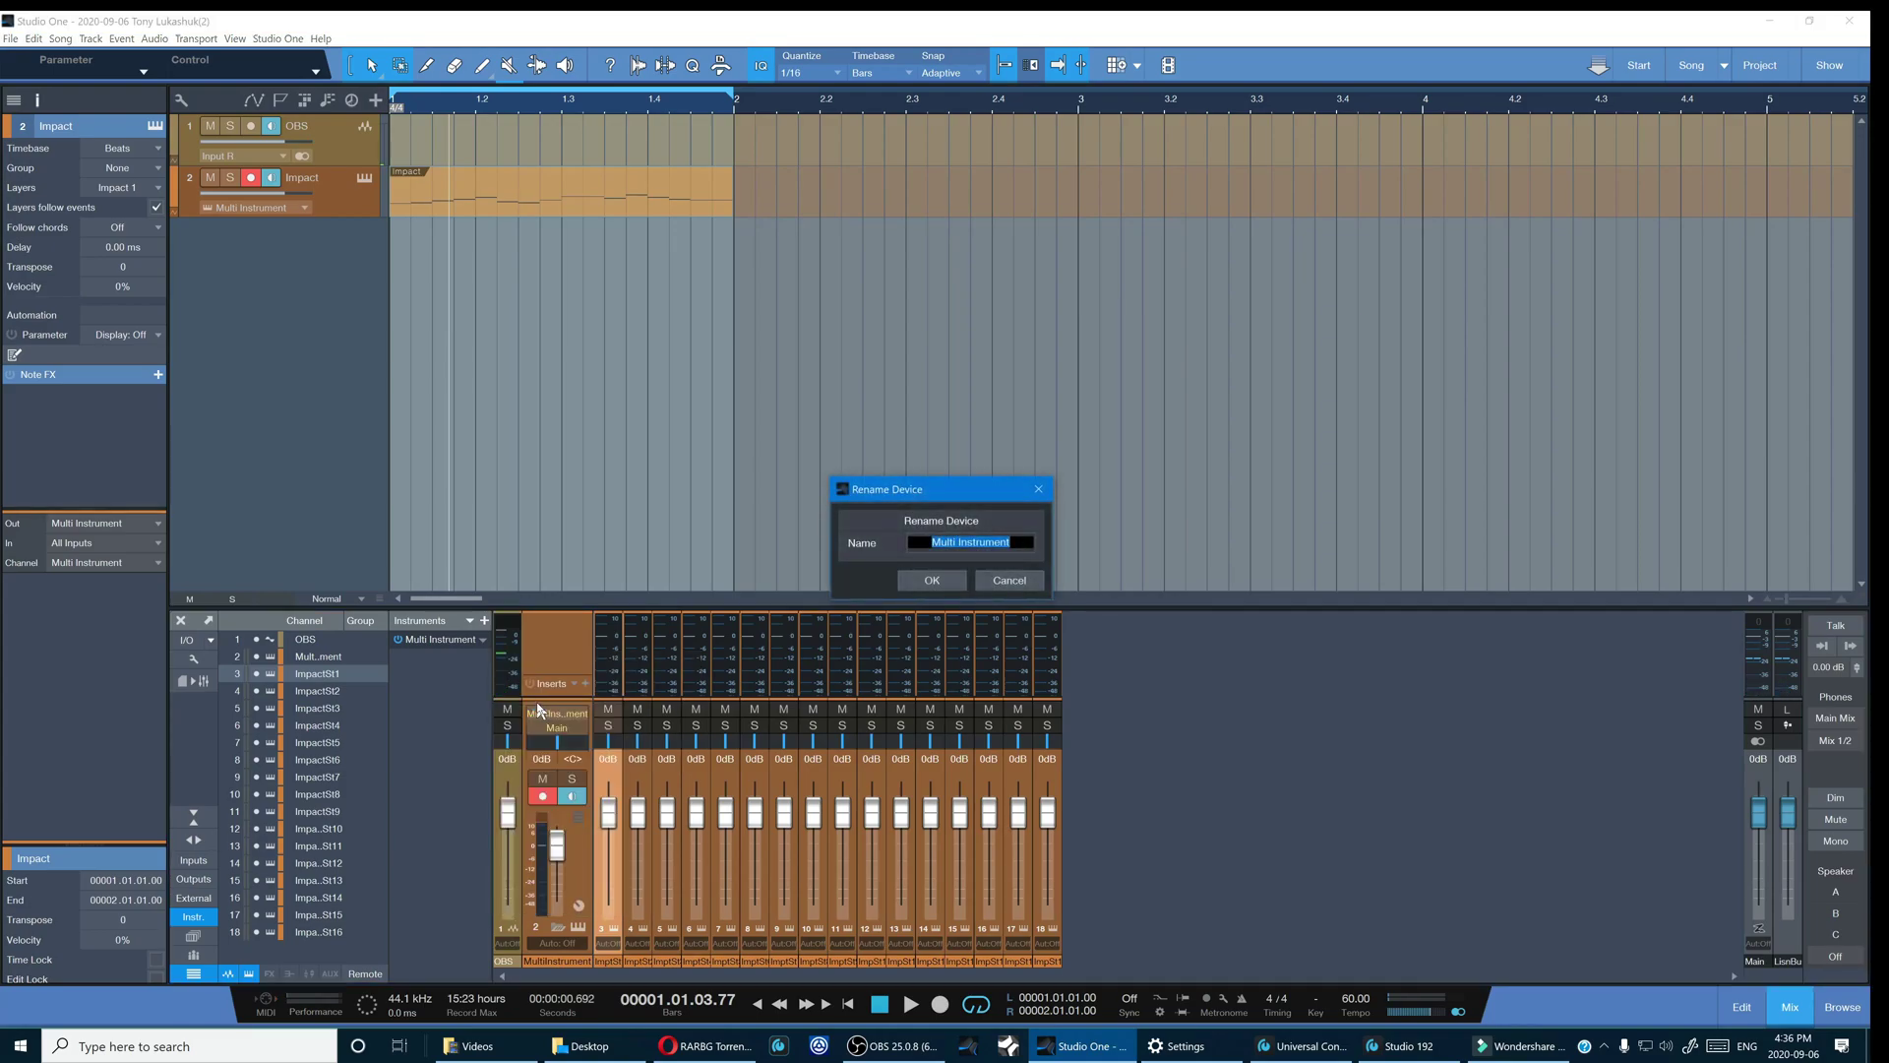
type("DRUM")
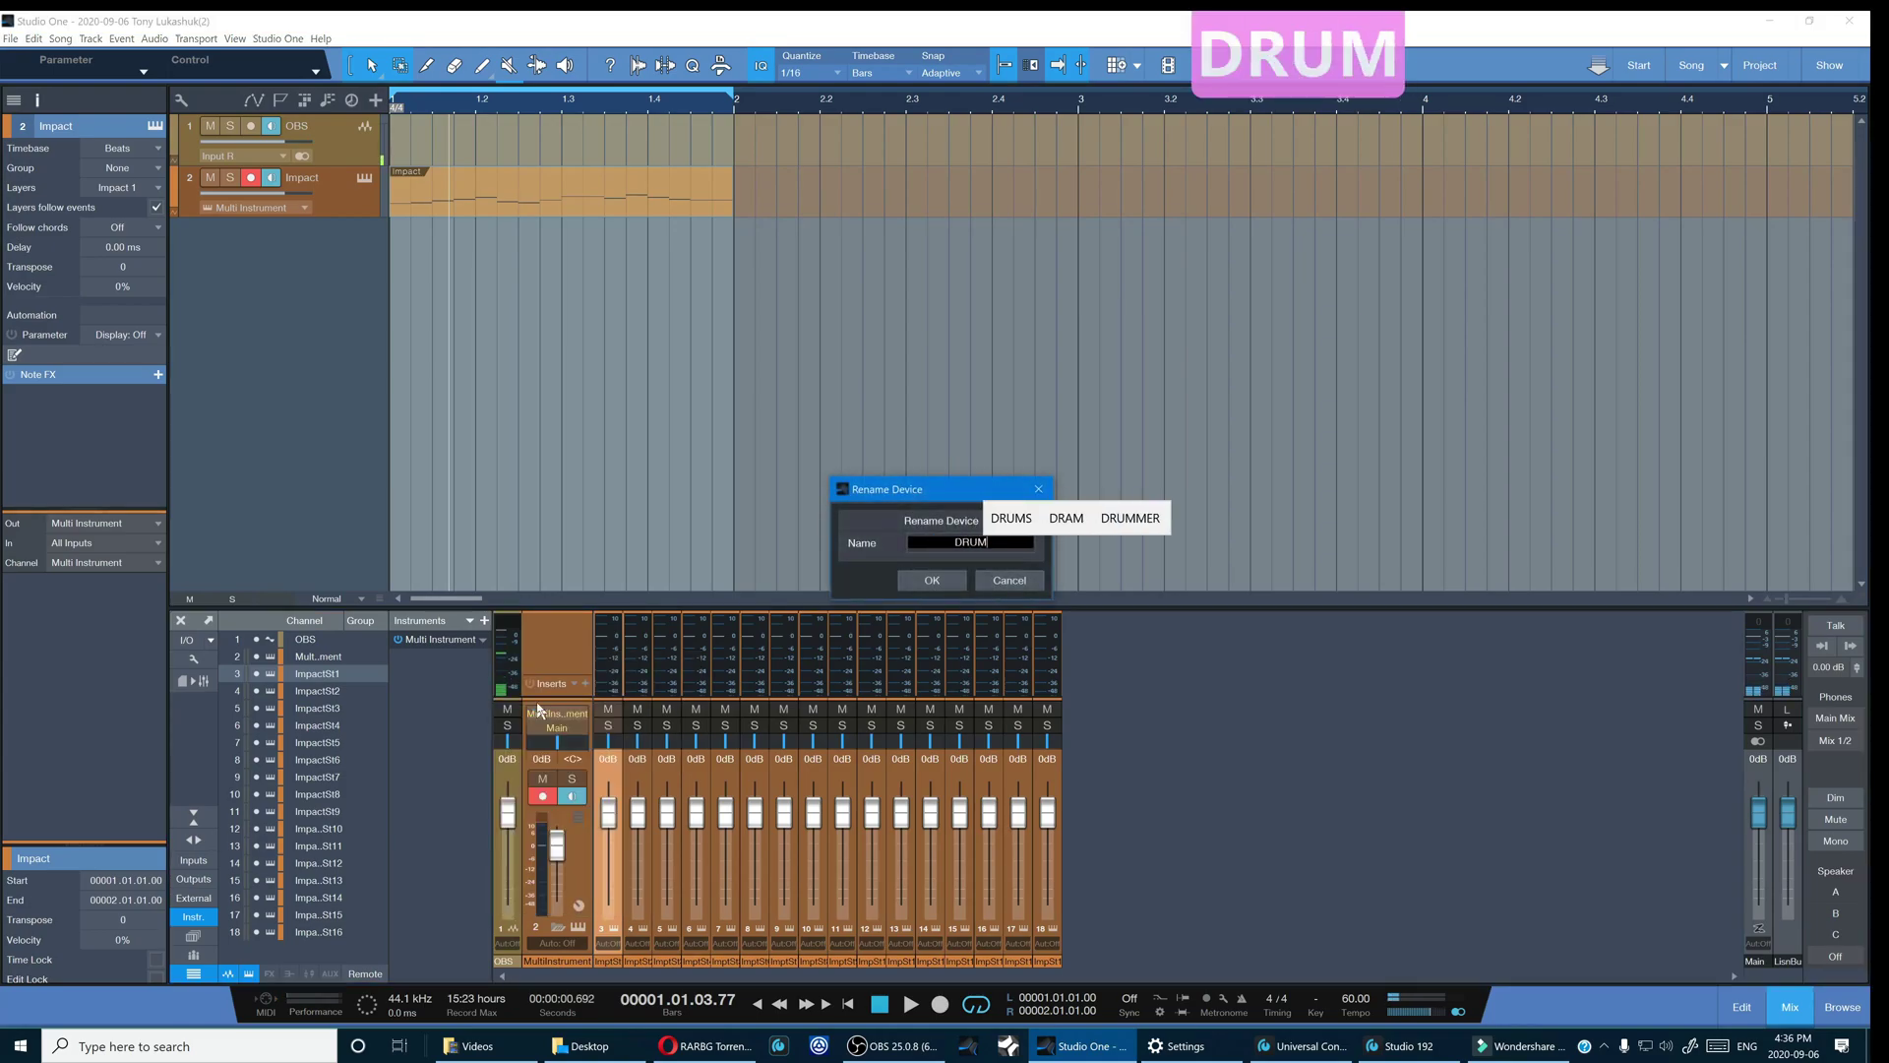
type("S")
key("Return")
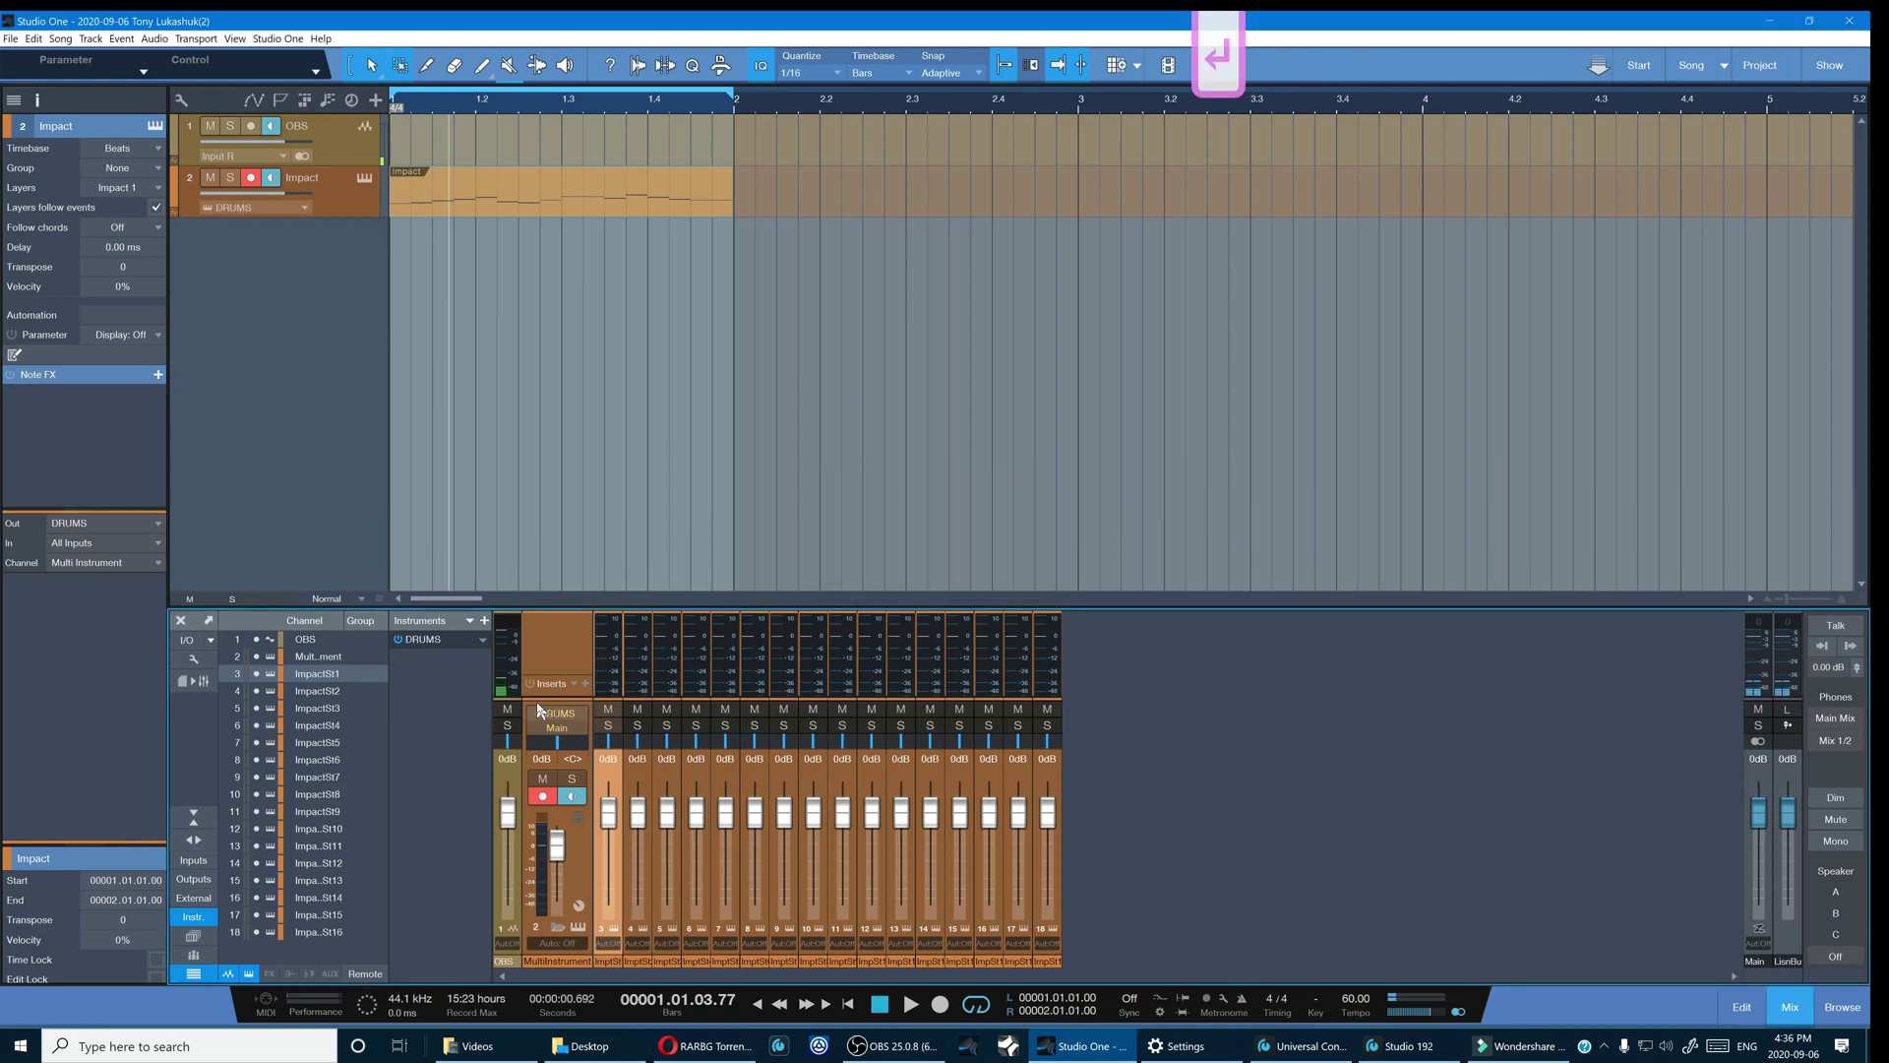
left_click(194, 841)
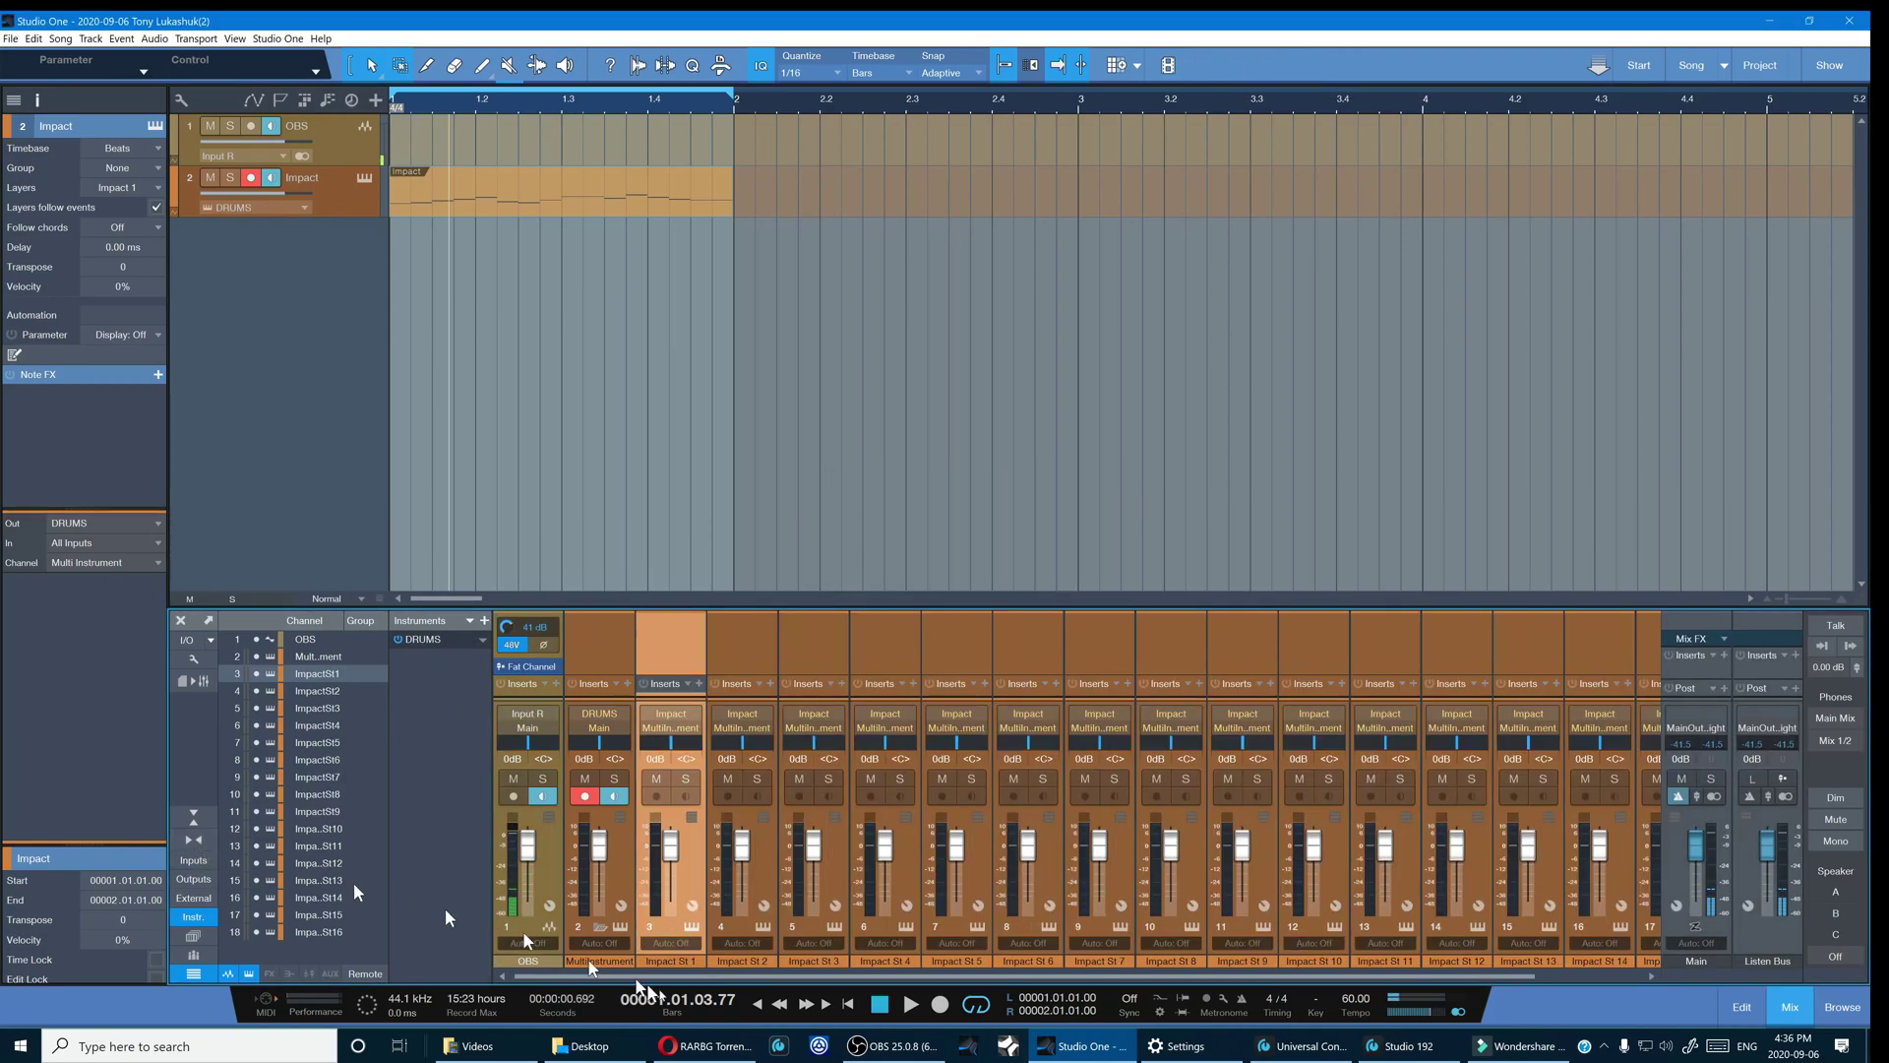
- Rename the Impact output channels after their drums, from 'Kick' through to '16" Tom'
double_click(693, 961)
type("Kick")
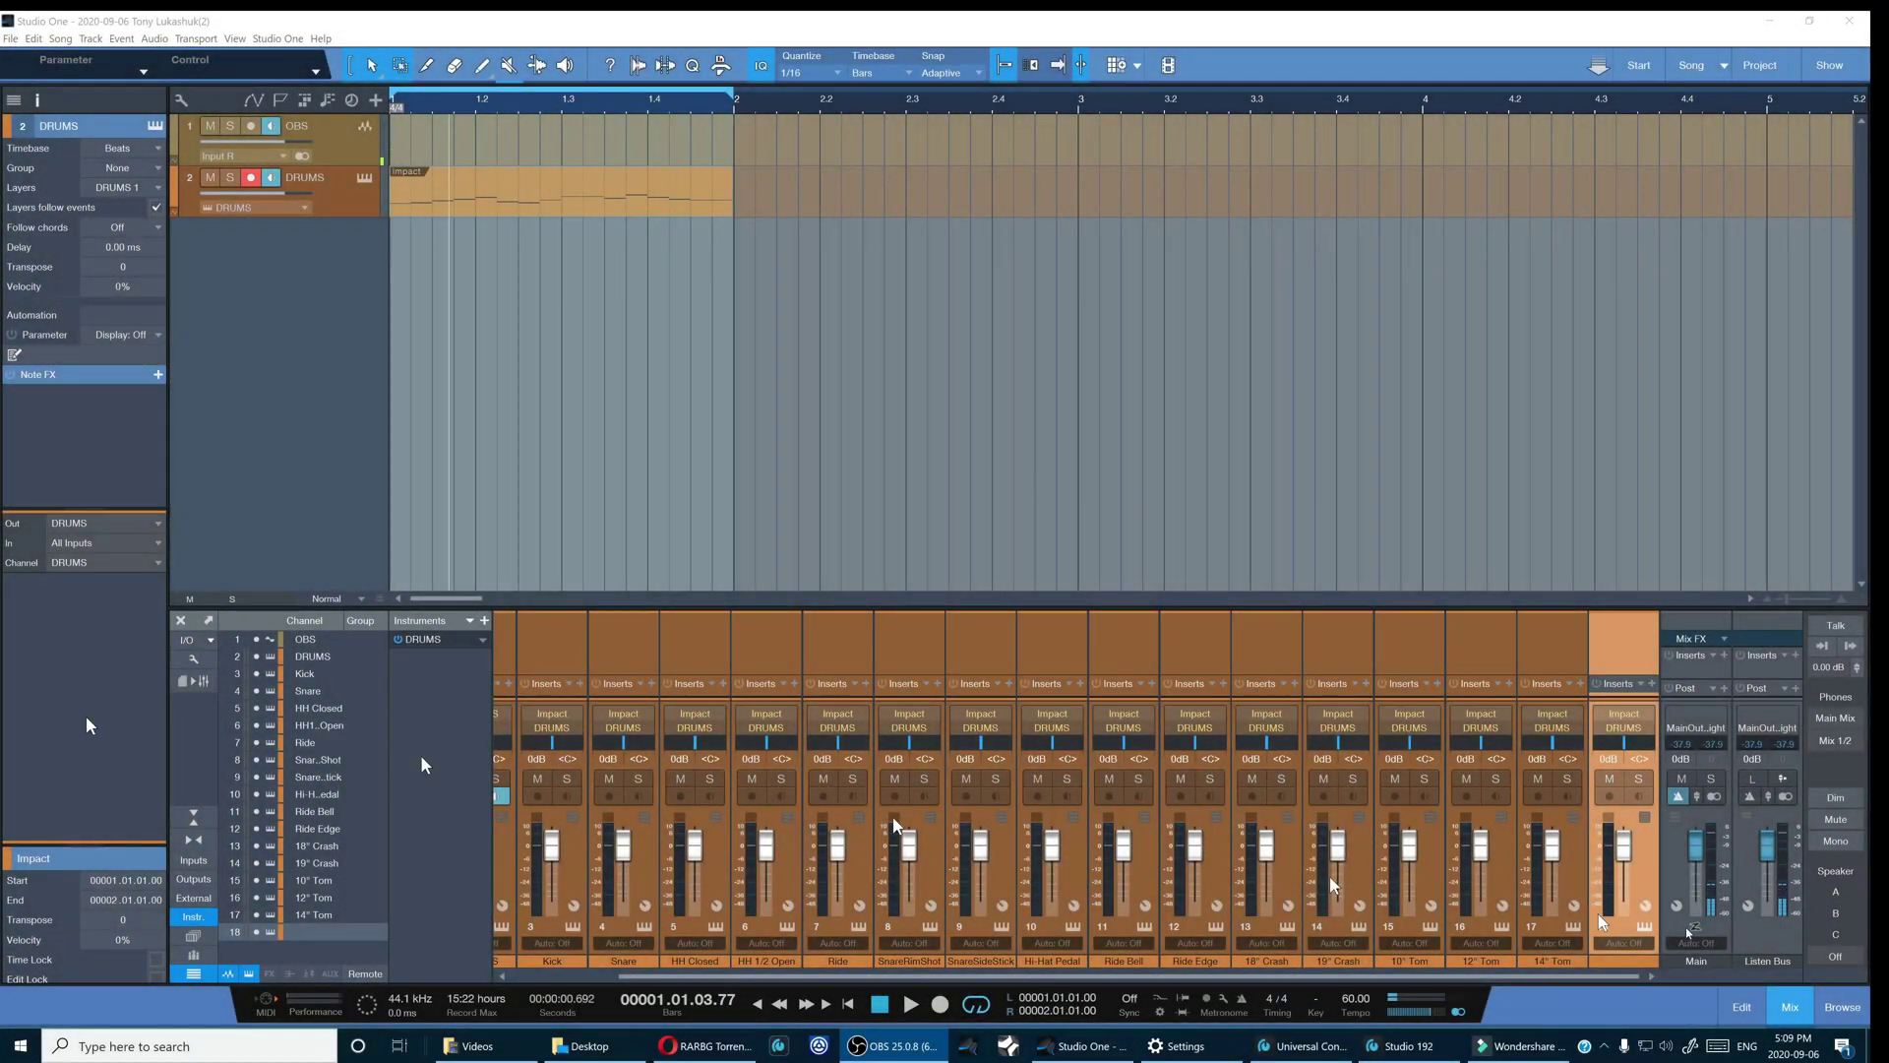
left_click(1624, 963)
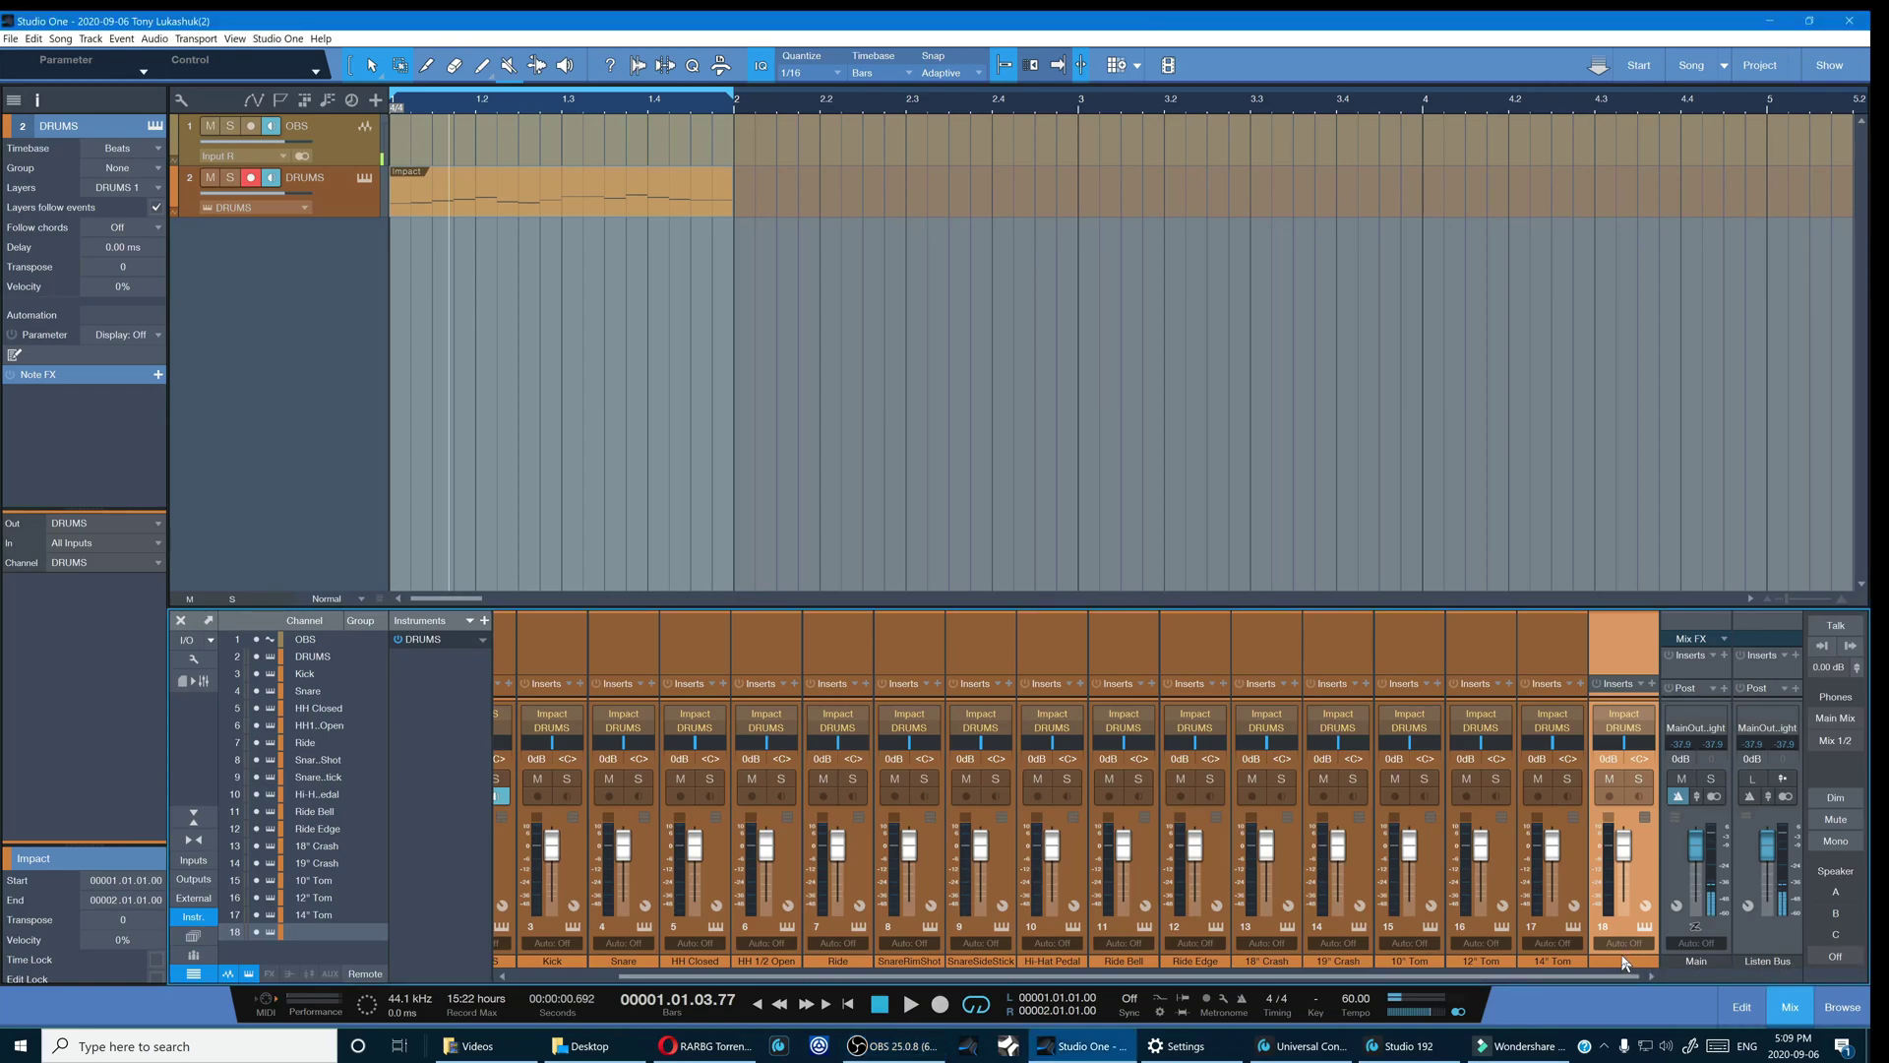
double_click(1622, 962)
type("16\" Tom")
key("Return")
left_click_drag(773, 983, 667, 981)
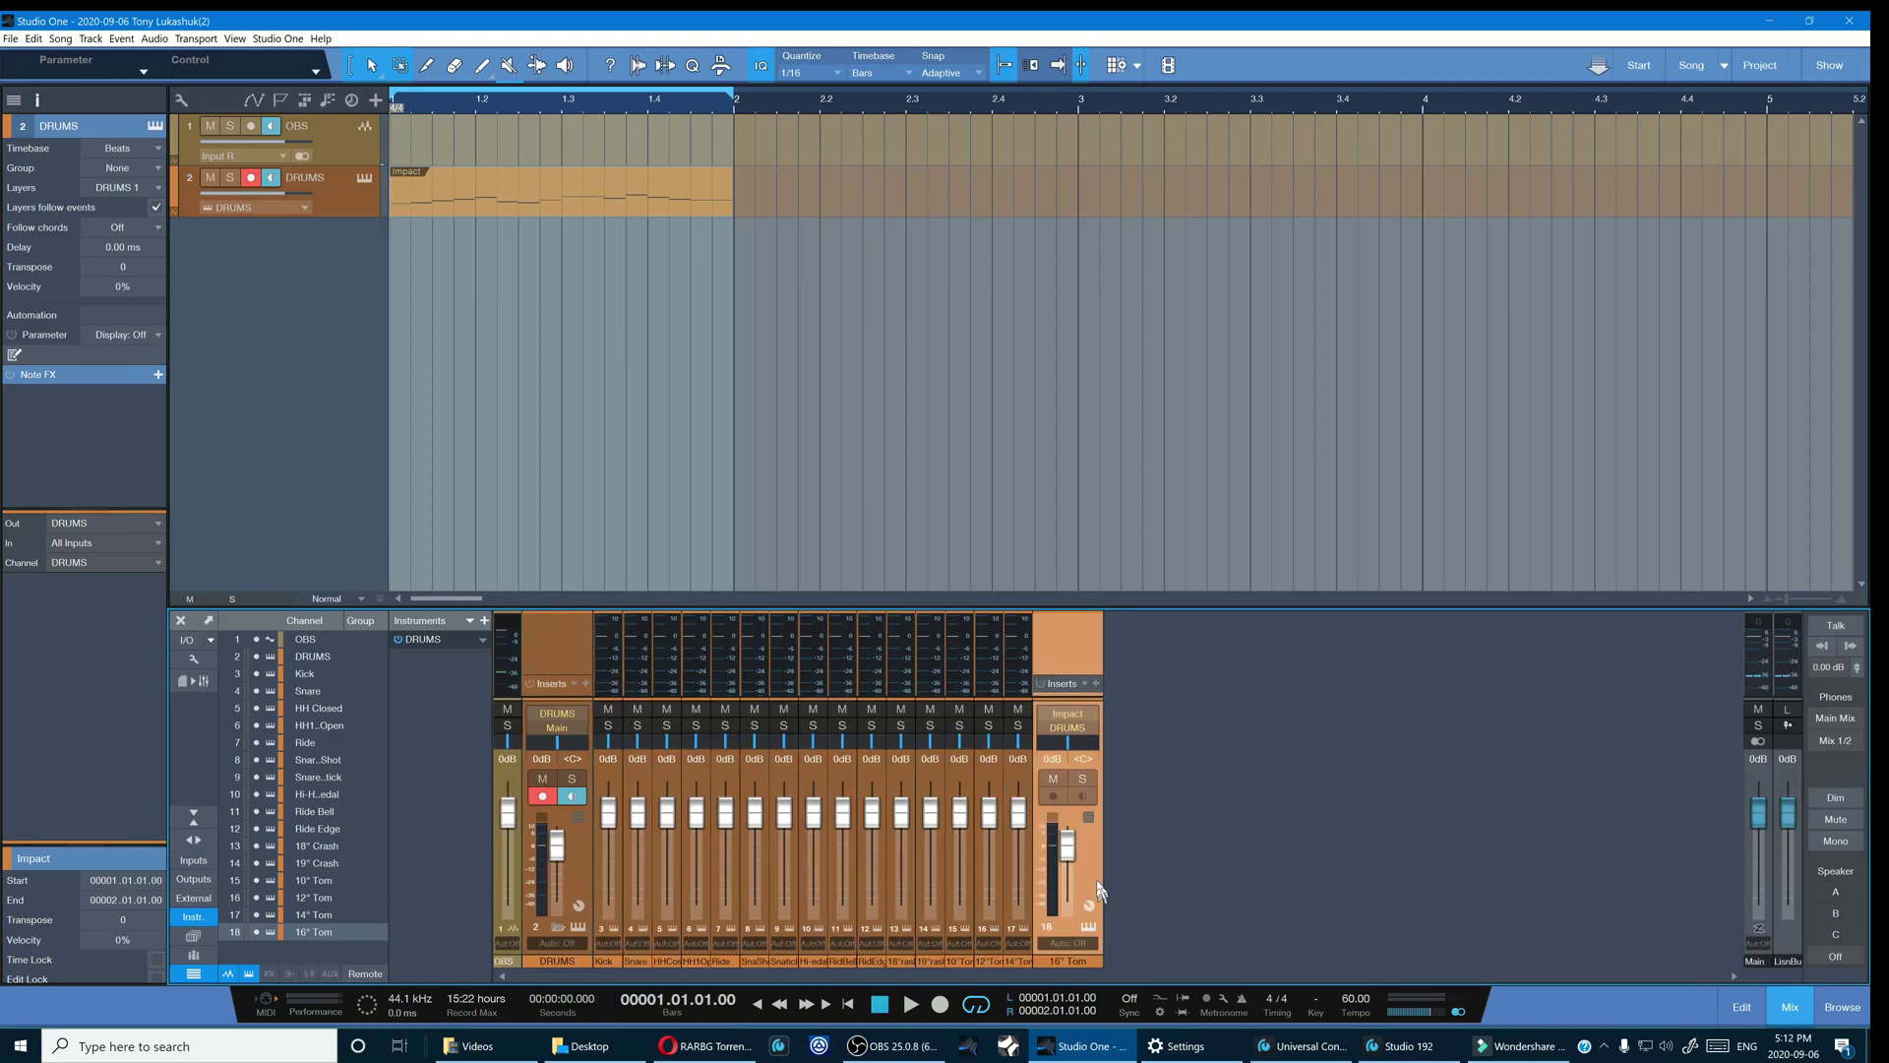
- Narrow the 16" Tom strip and open the DRUMS Impact XT editor beside the mixer
left_click(1092, 881)
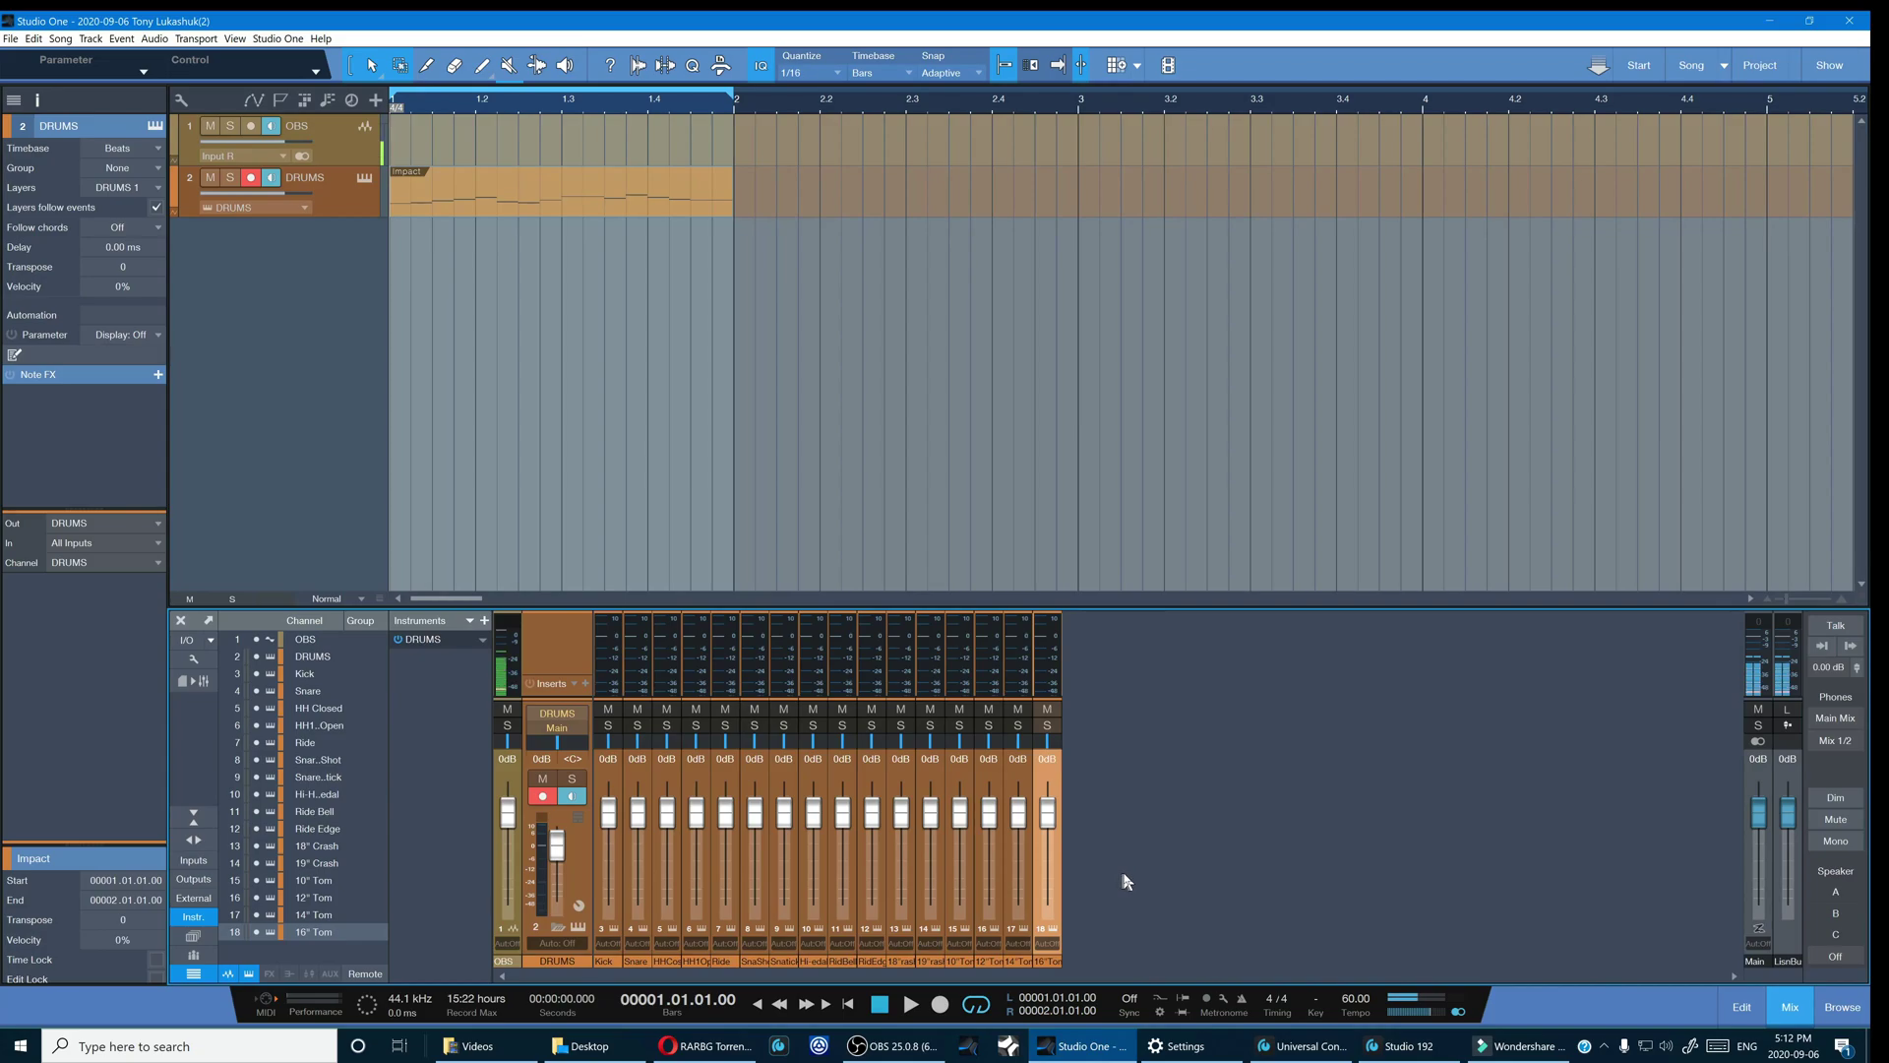
key("F11")
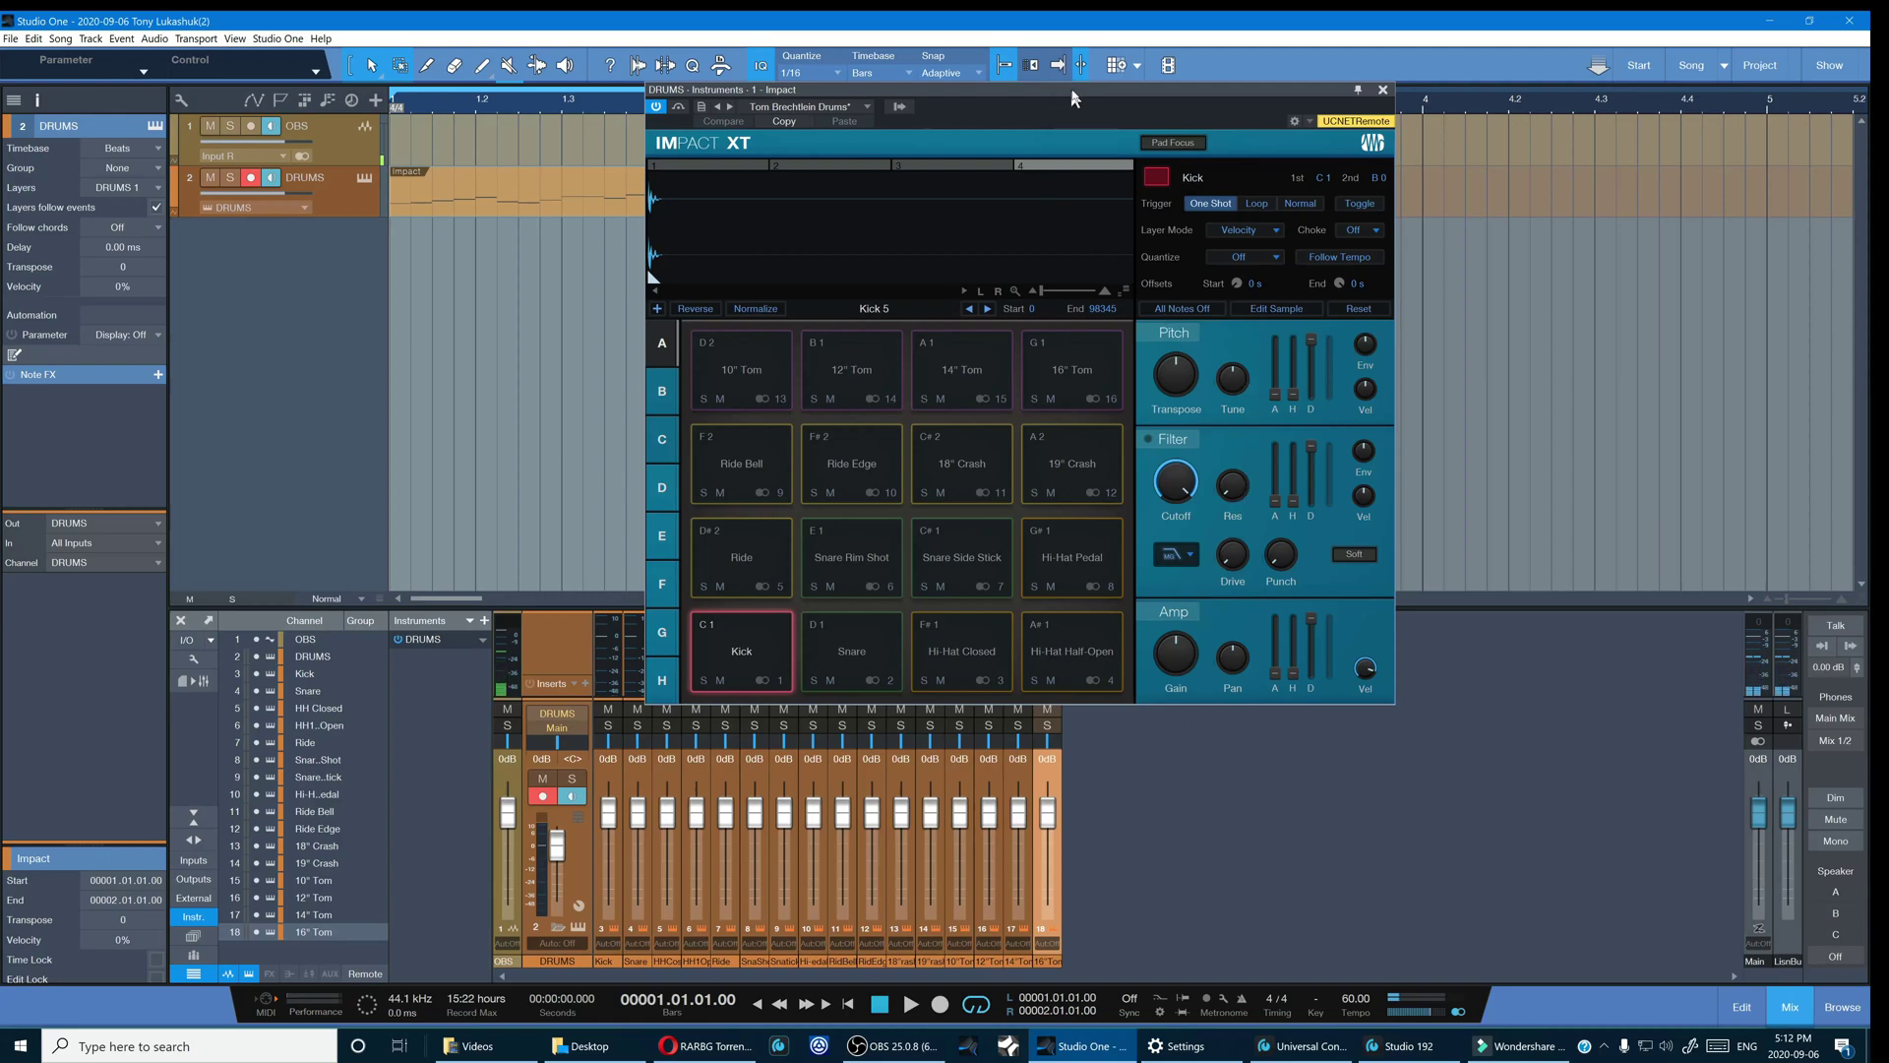
left_click_drag(1070, 87, 1467, 129)
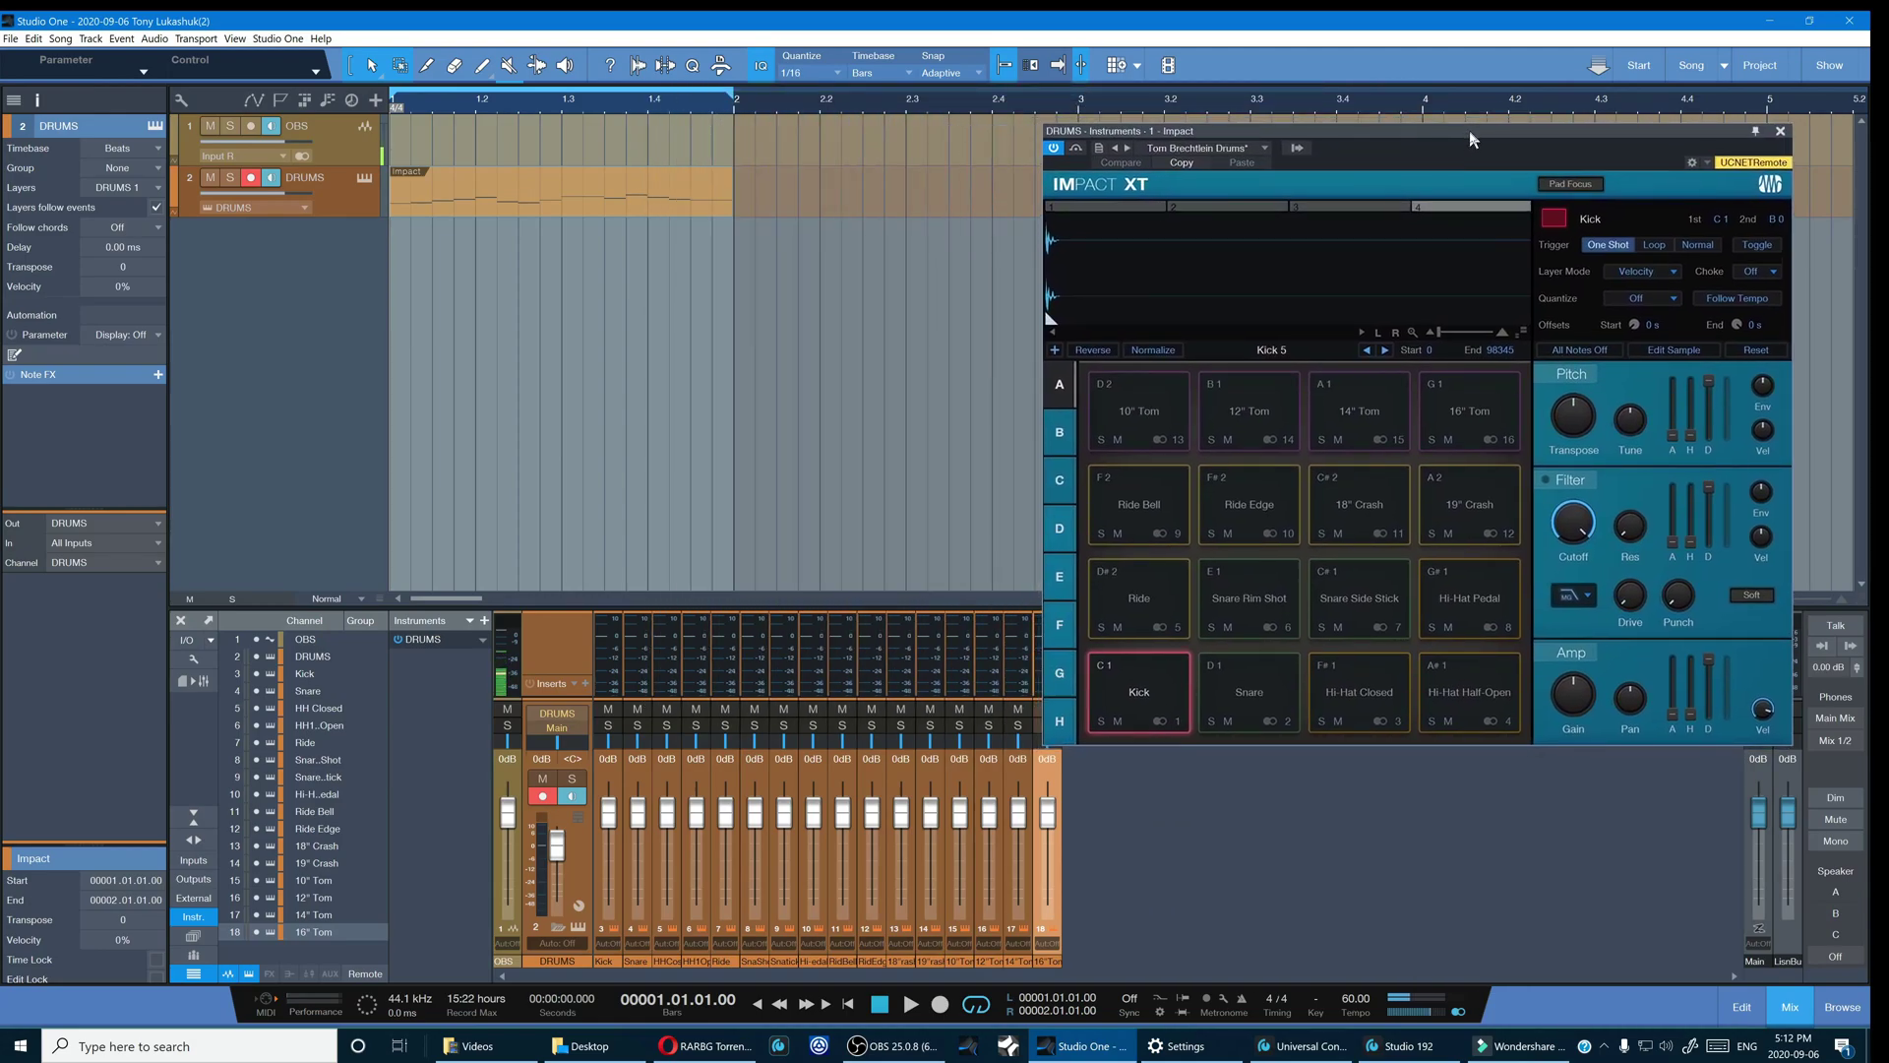
- Collapse the DRUMS output channels in the mixer and reposition the Impact XT window
left_click(558, 930)
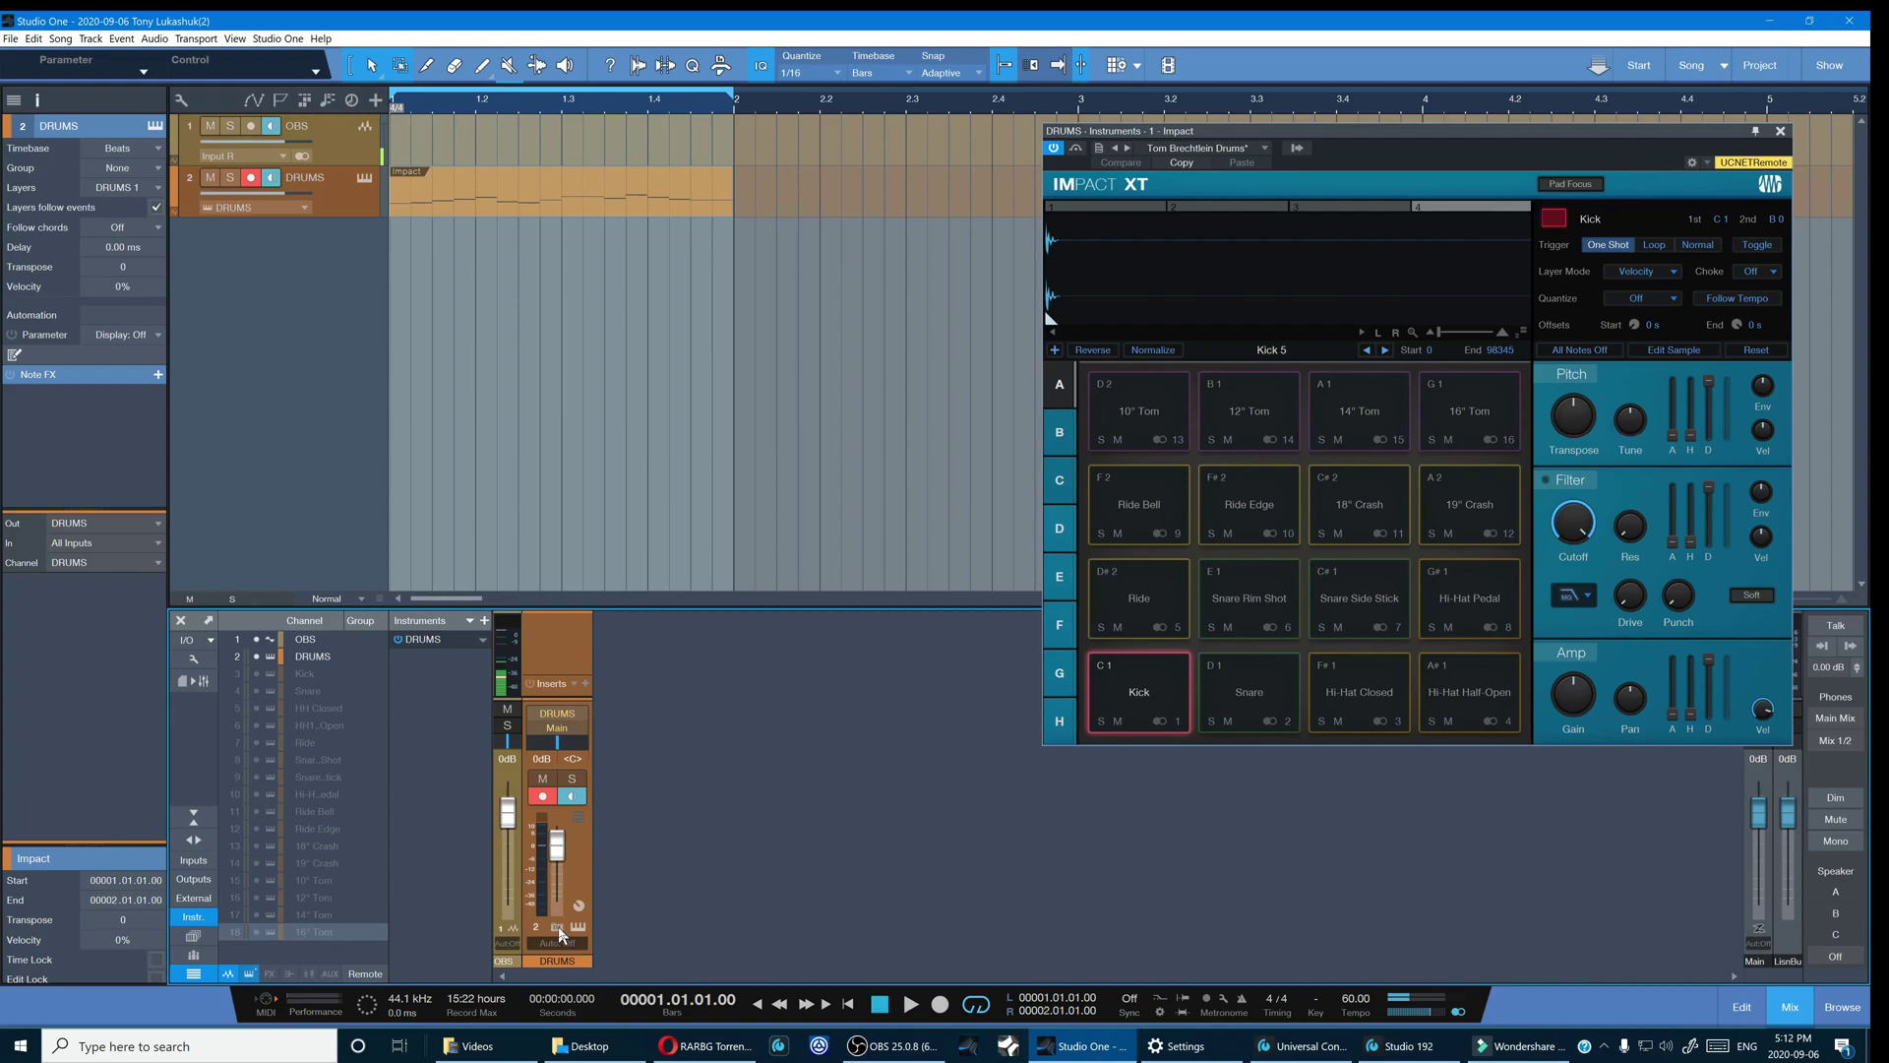
left_click(559, 930)
left_click(559, 929)
left_click_drag(1312, 126, 1233, 158)
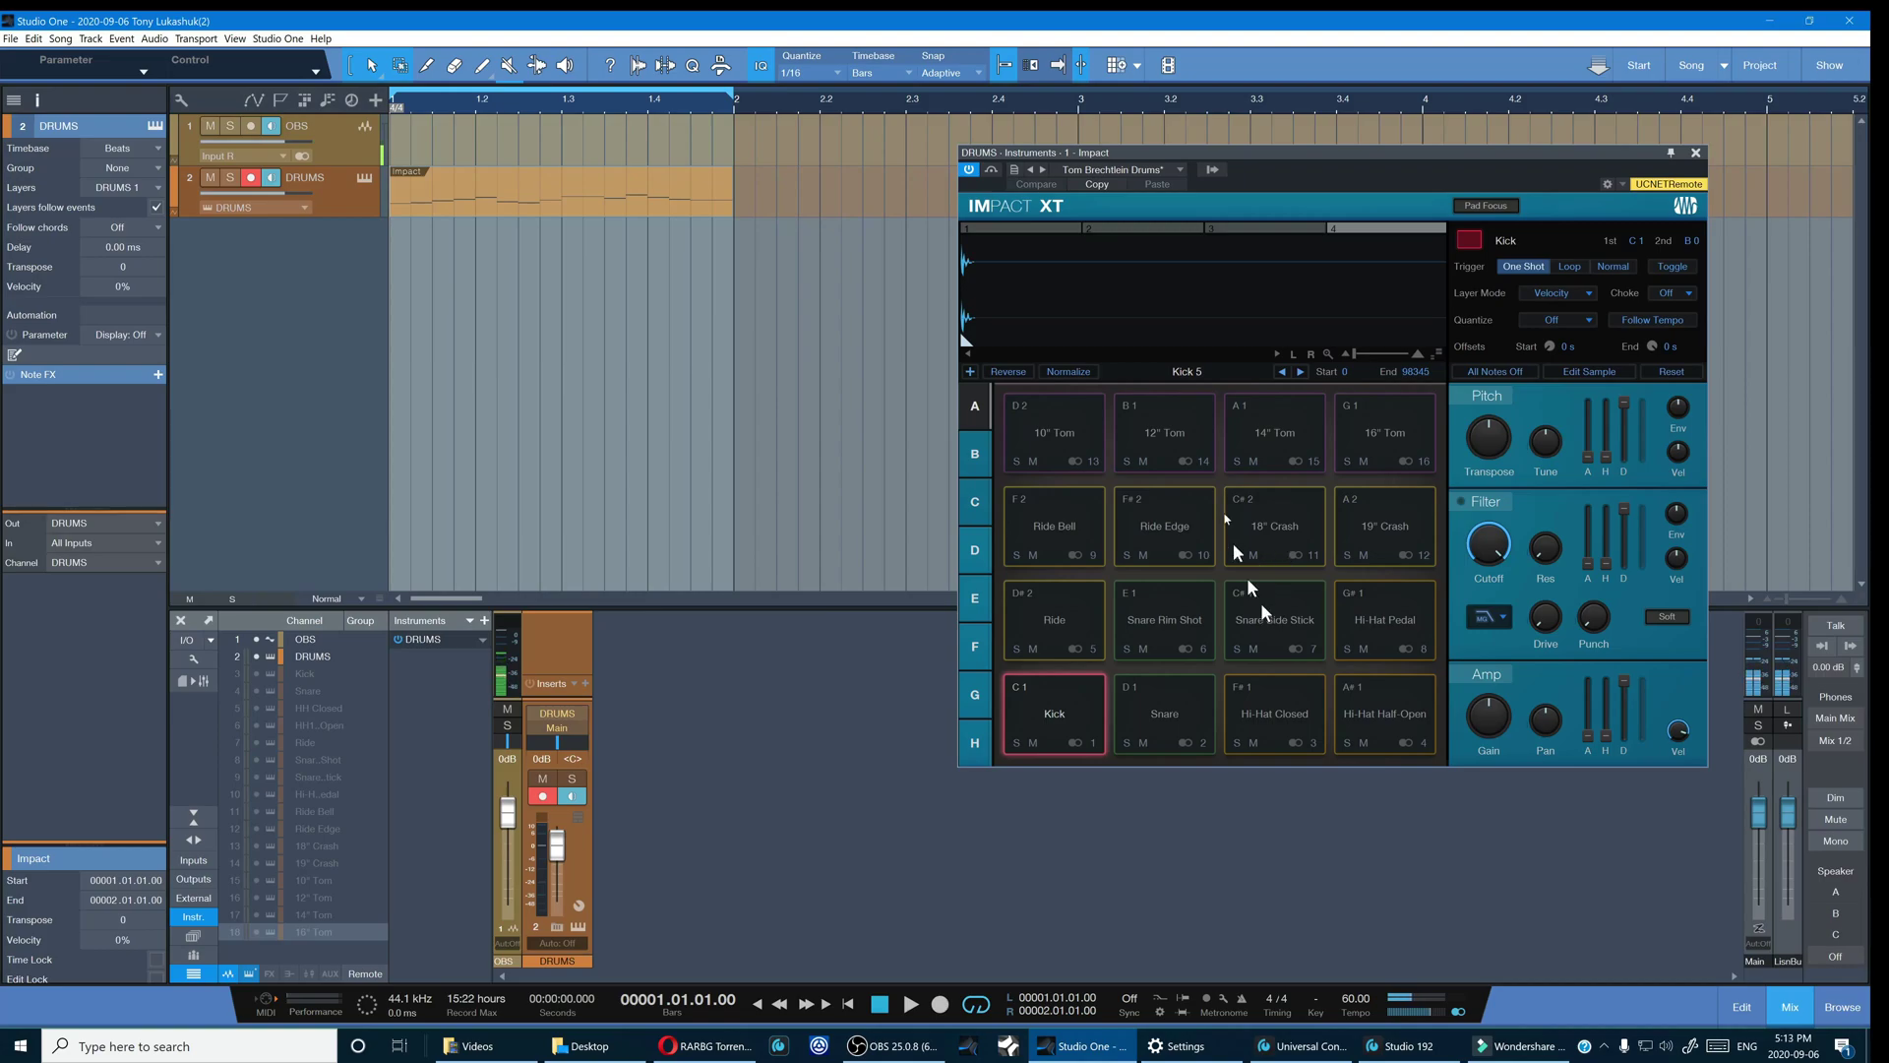
- Store the kit as a new Impact XT preset, replacing the (1) suffix with a custom version name
left_click(1015, 172)
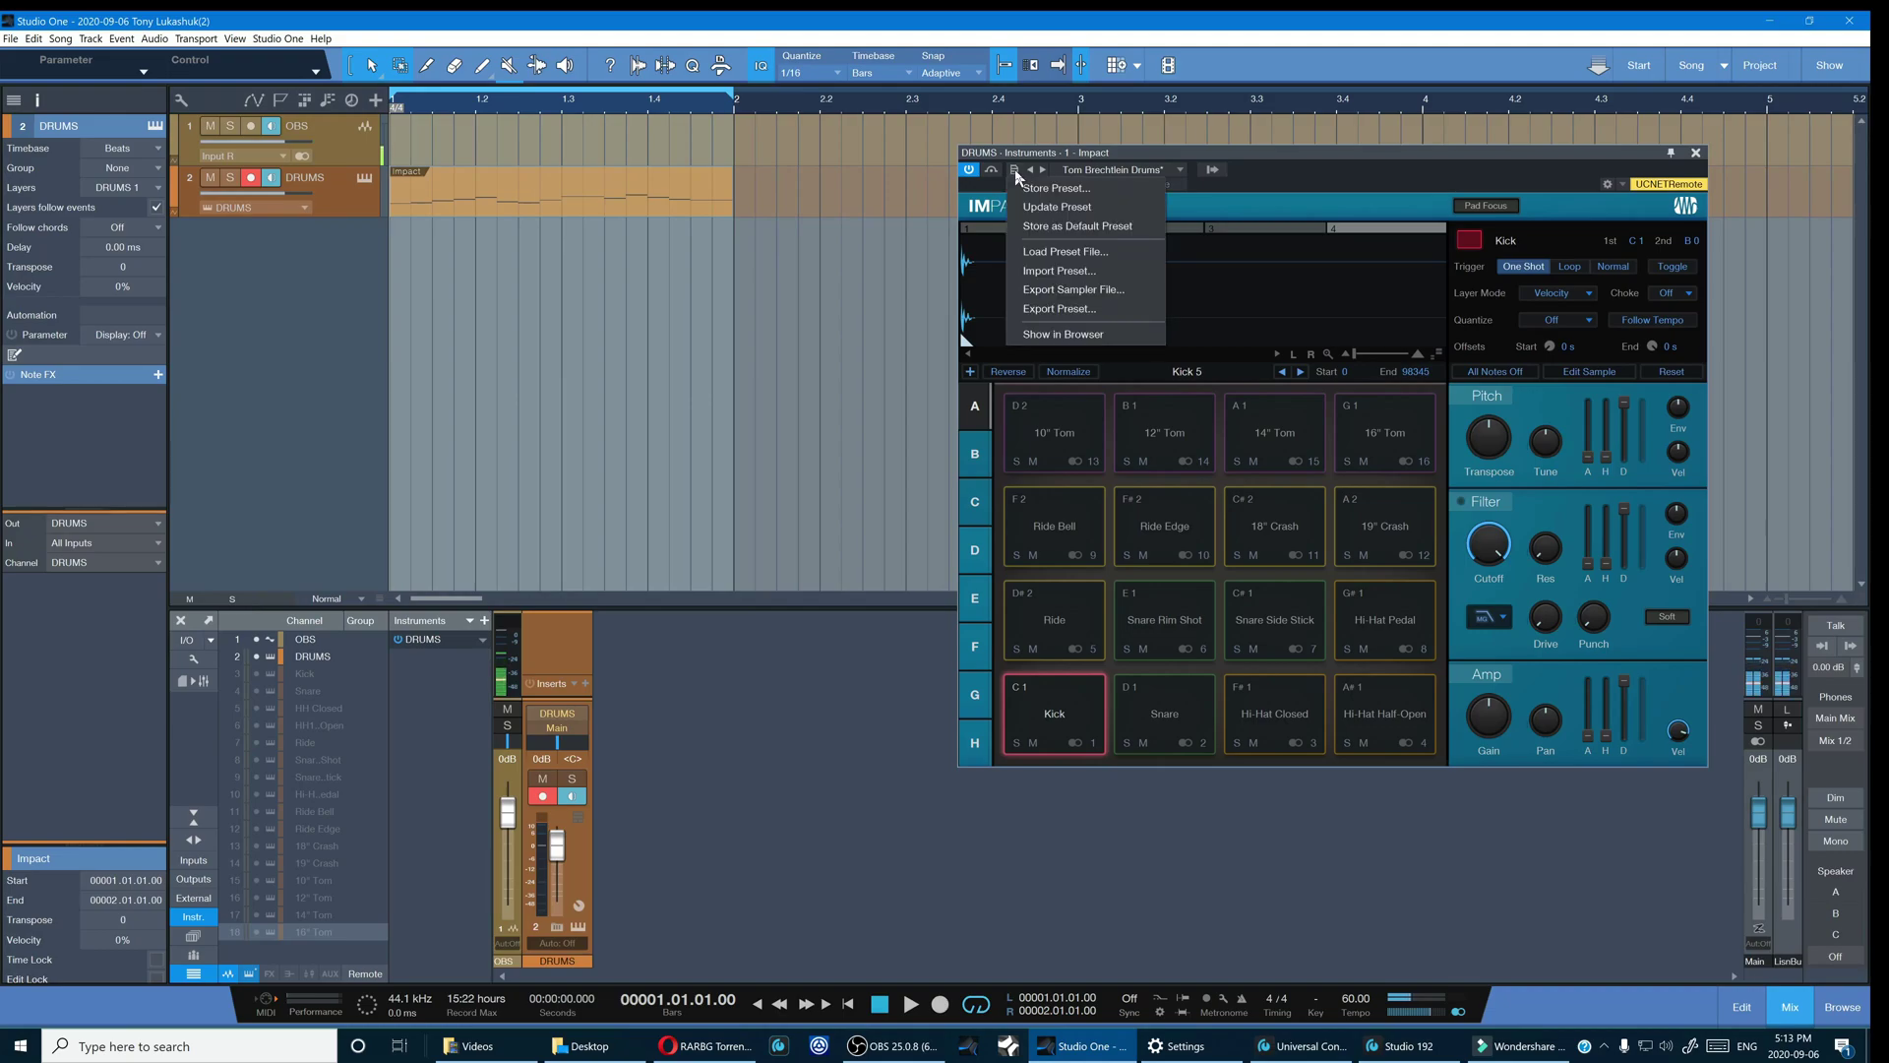
left_click(1070, 190)
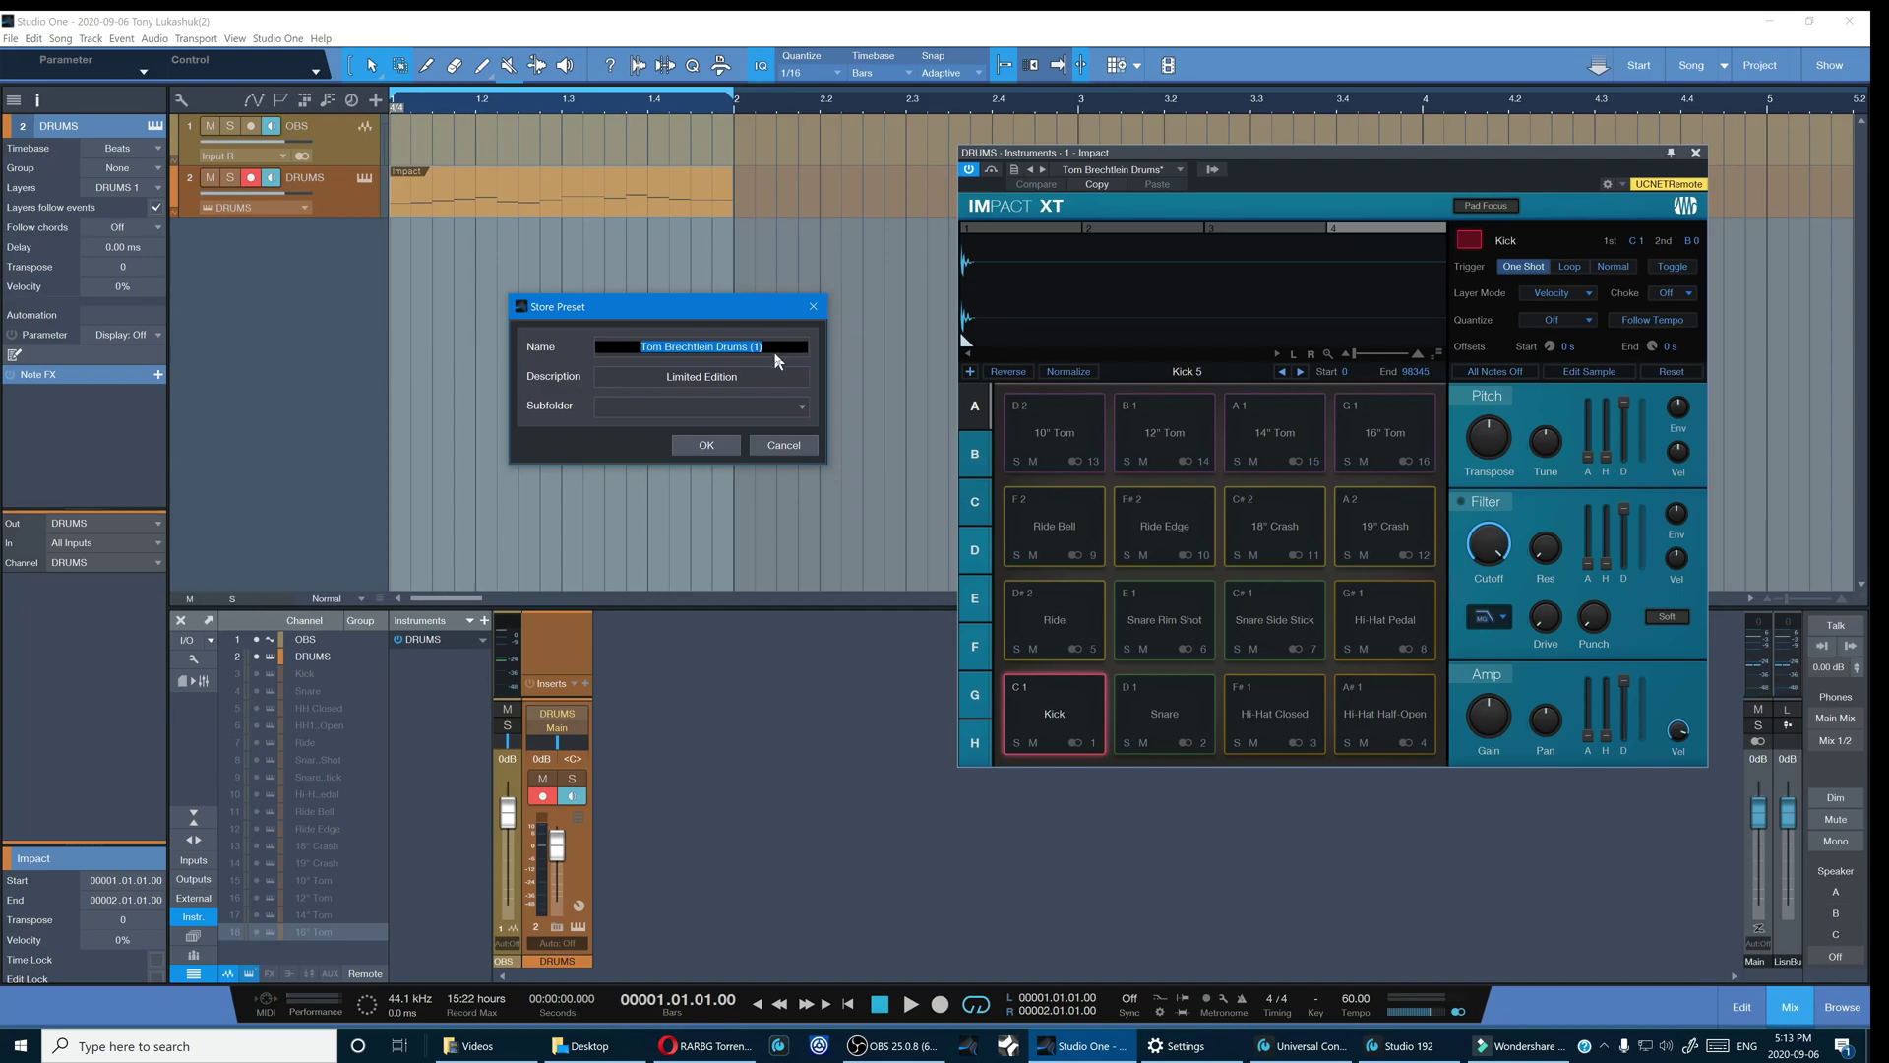
left_click_drag(771, 352, 751, 354)
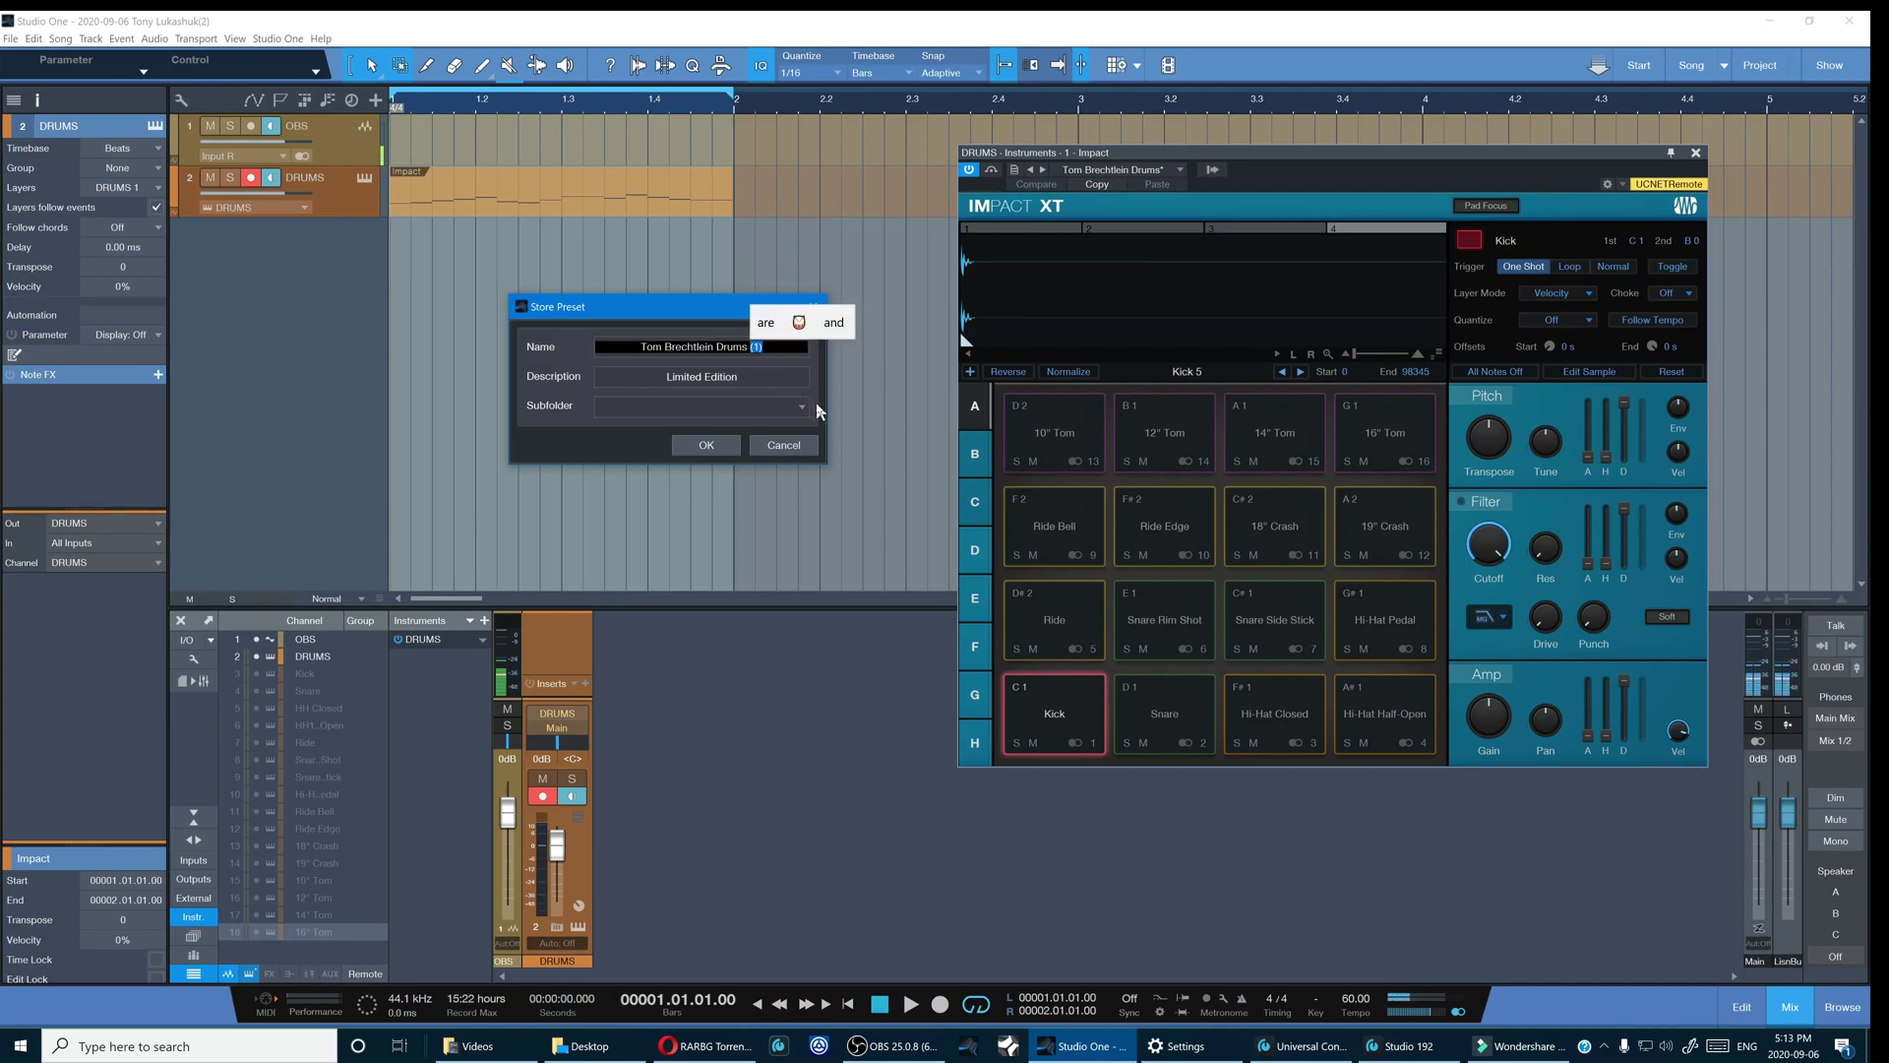
type("Tony")
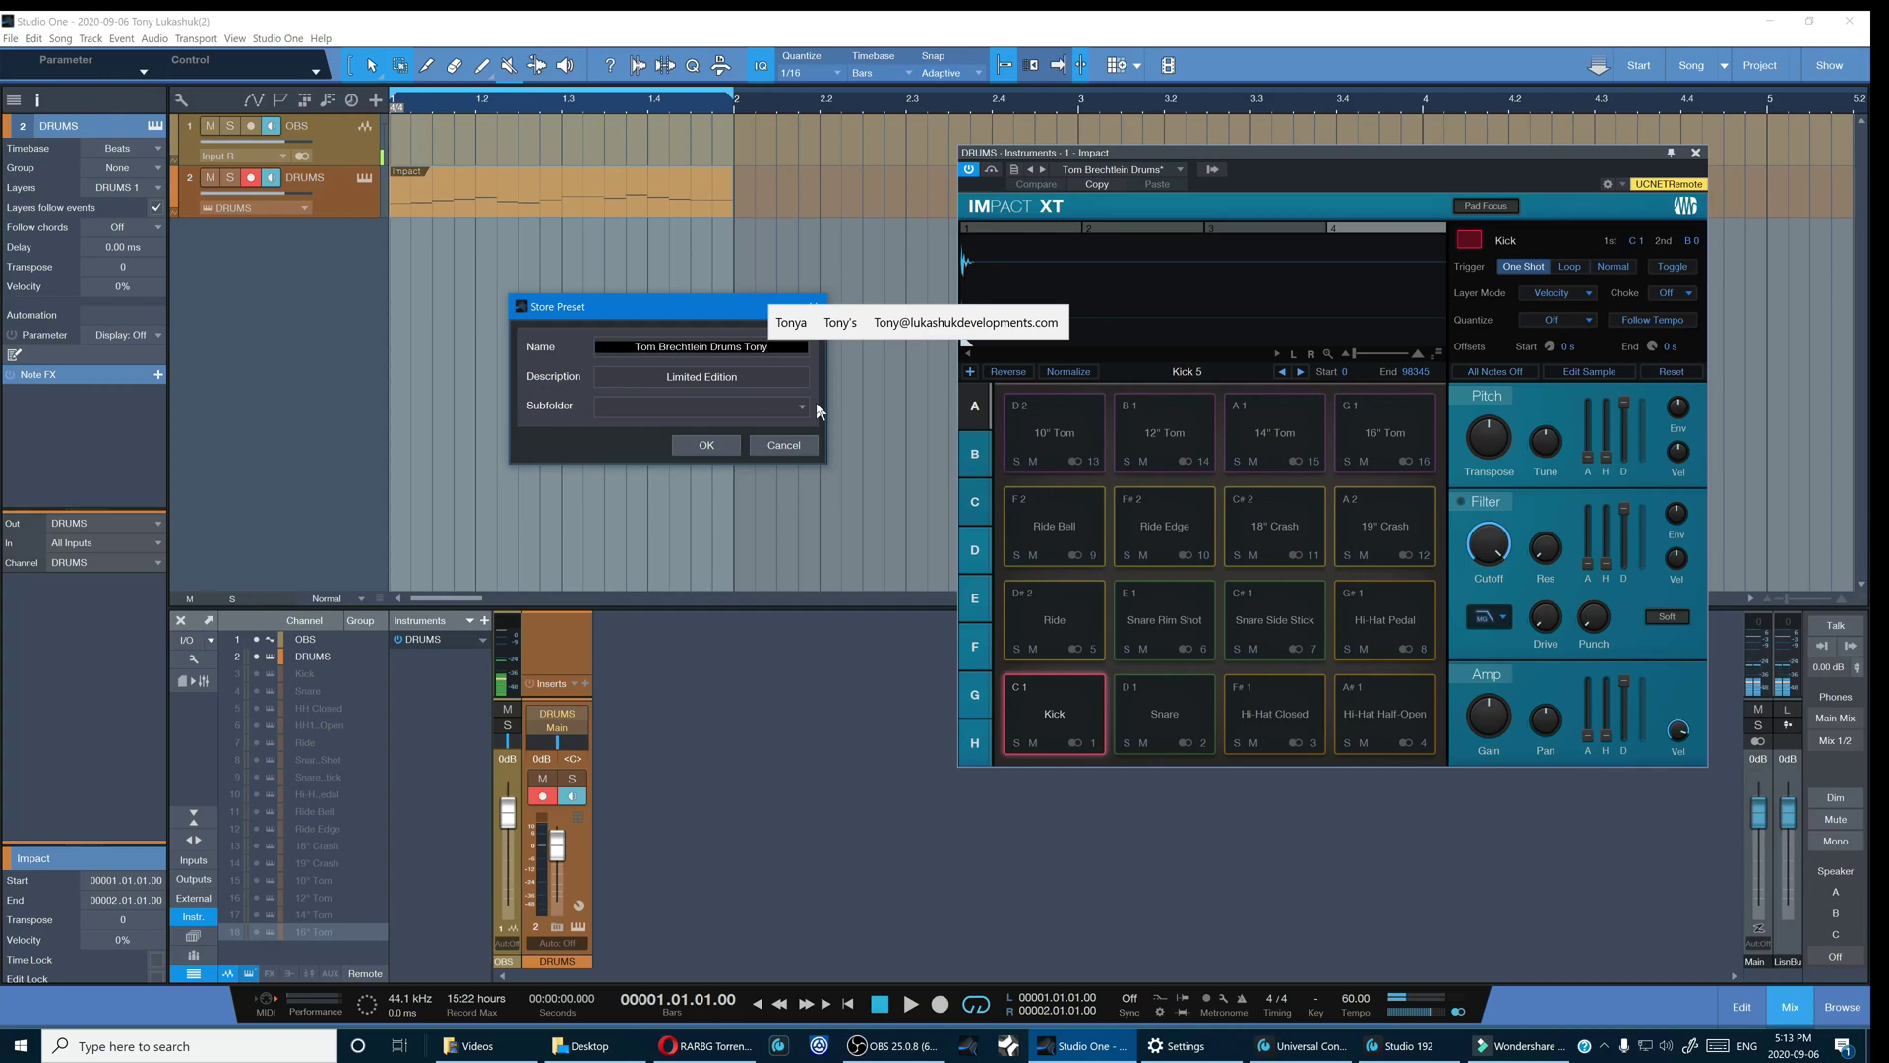
type("'s Versio")
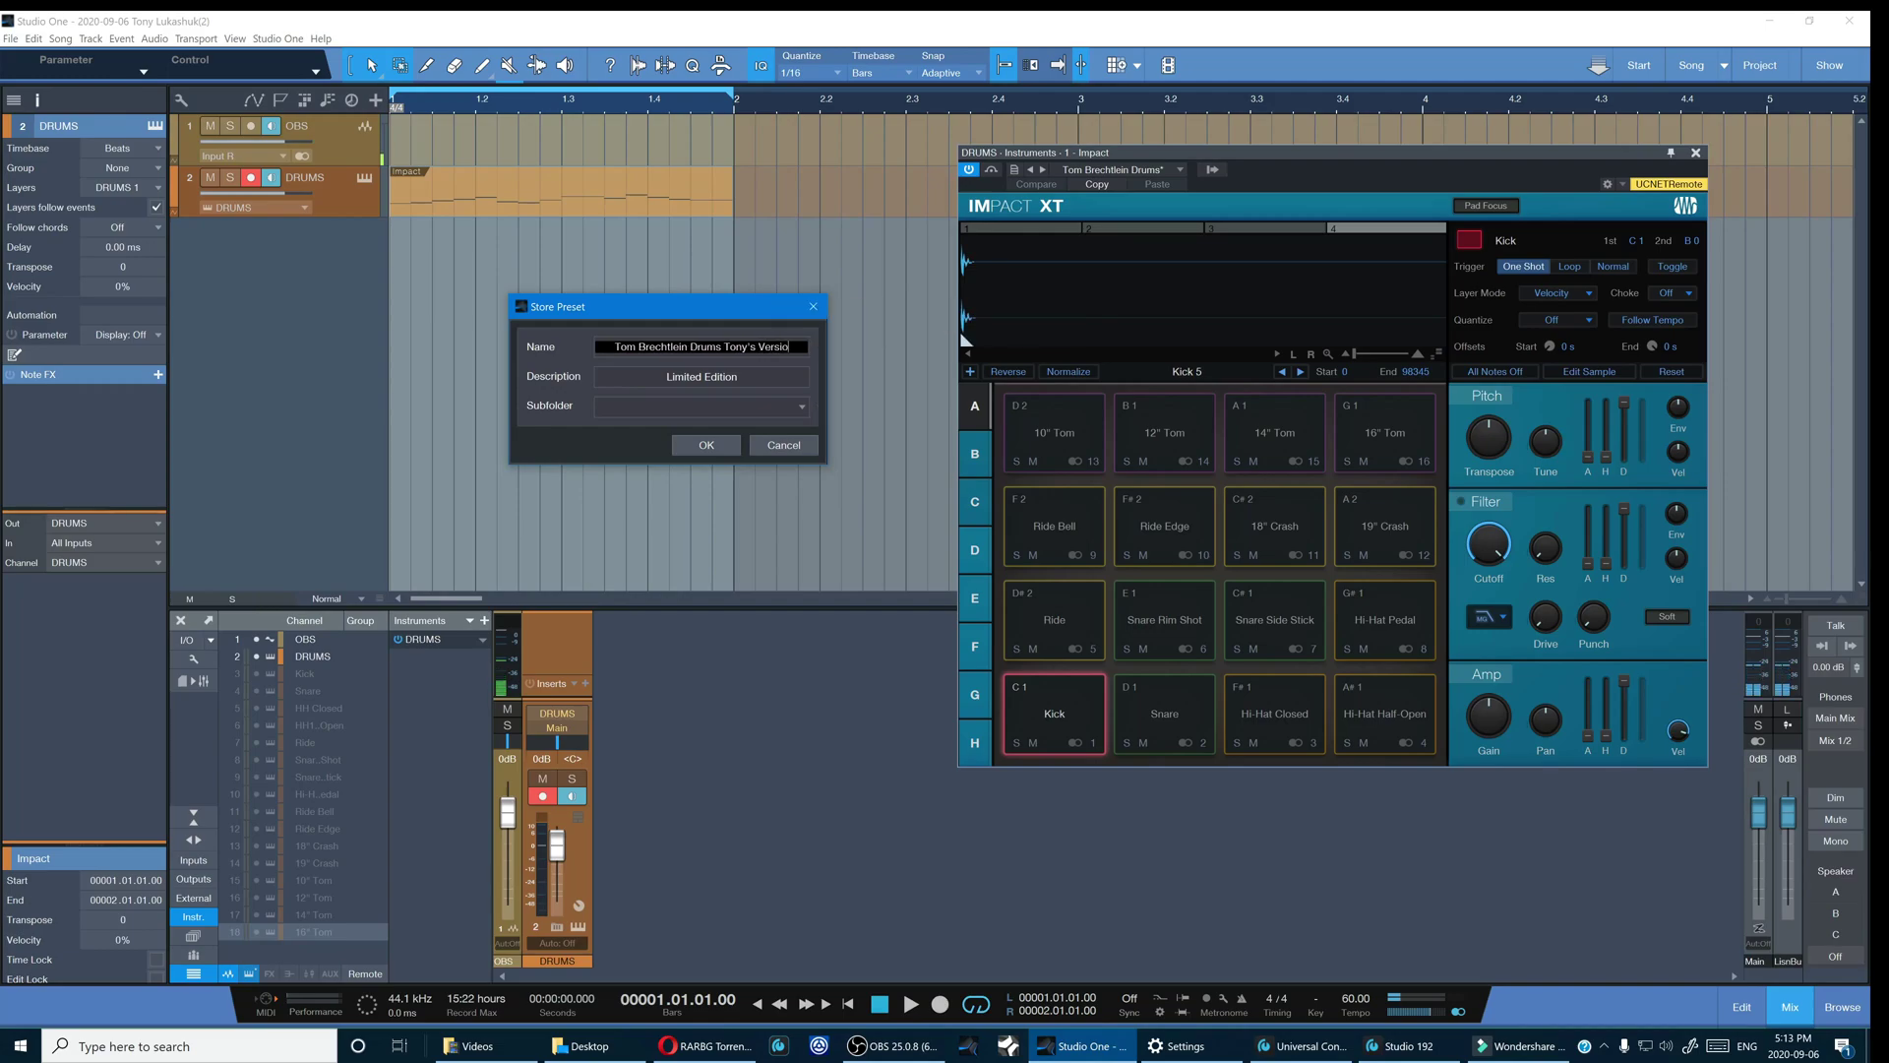
type("n")
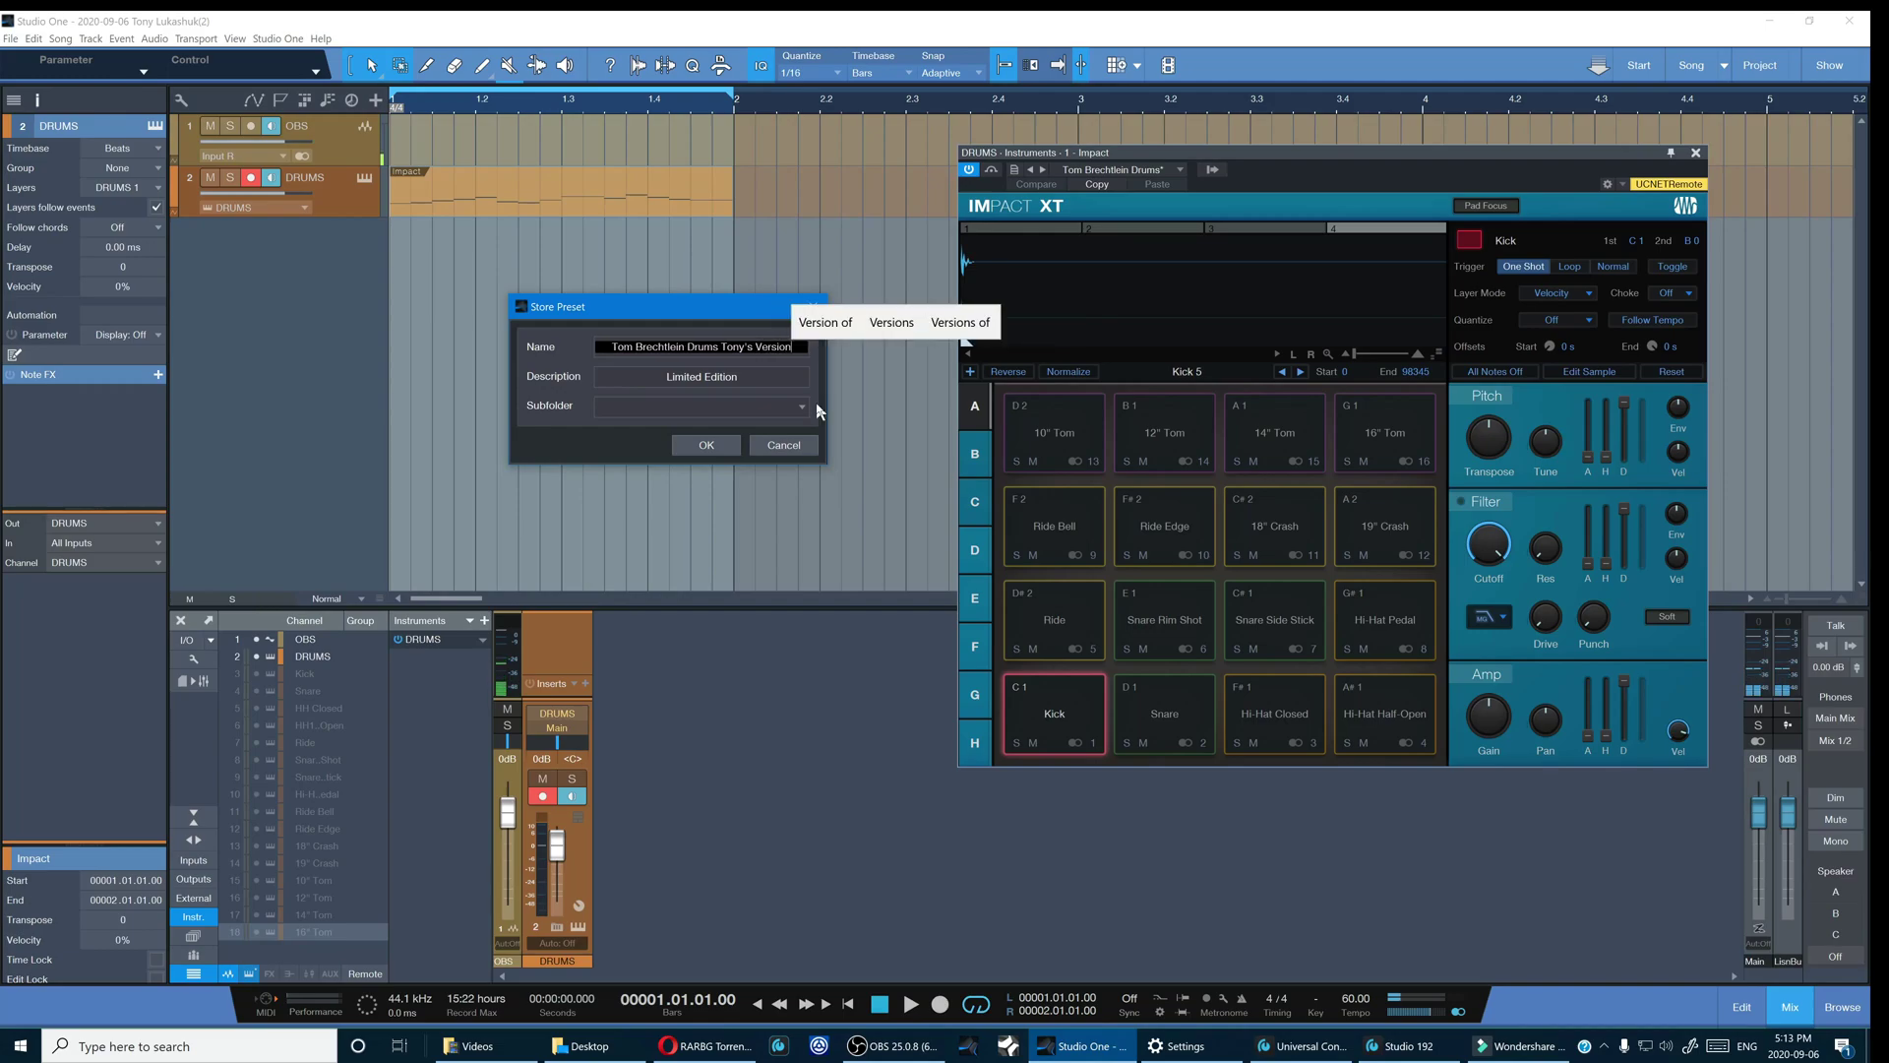
left_click(704, 446)
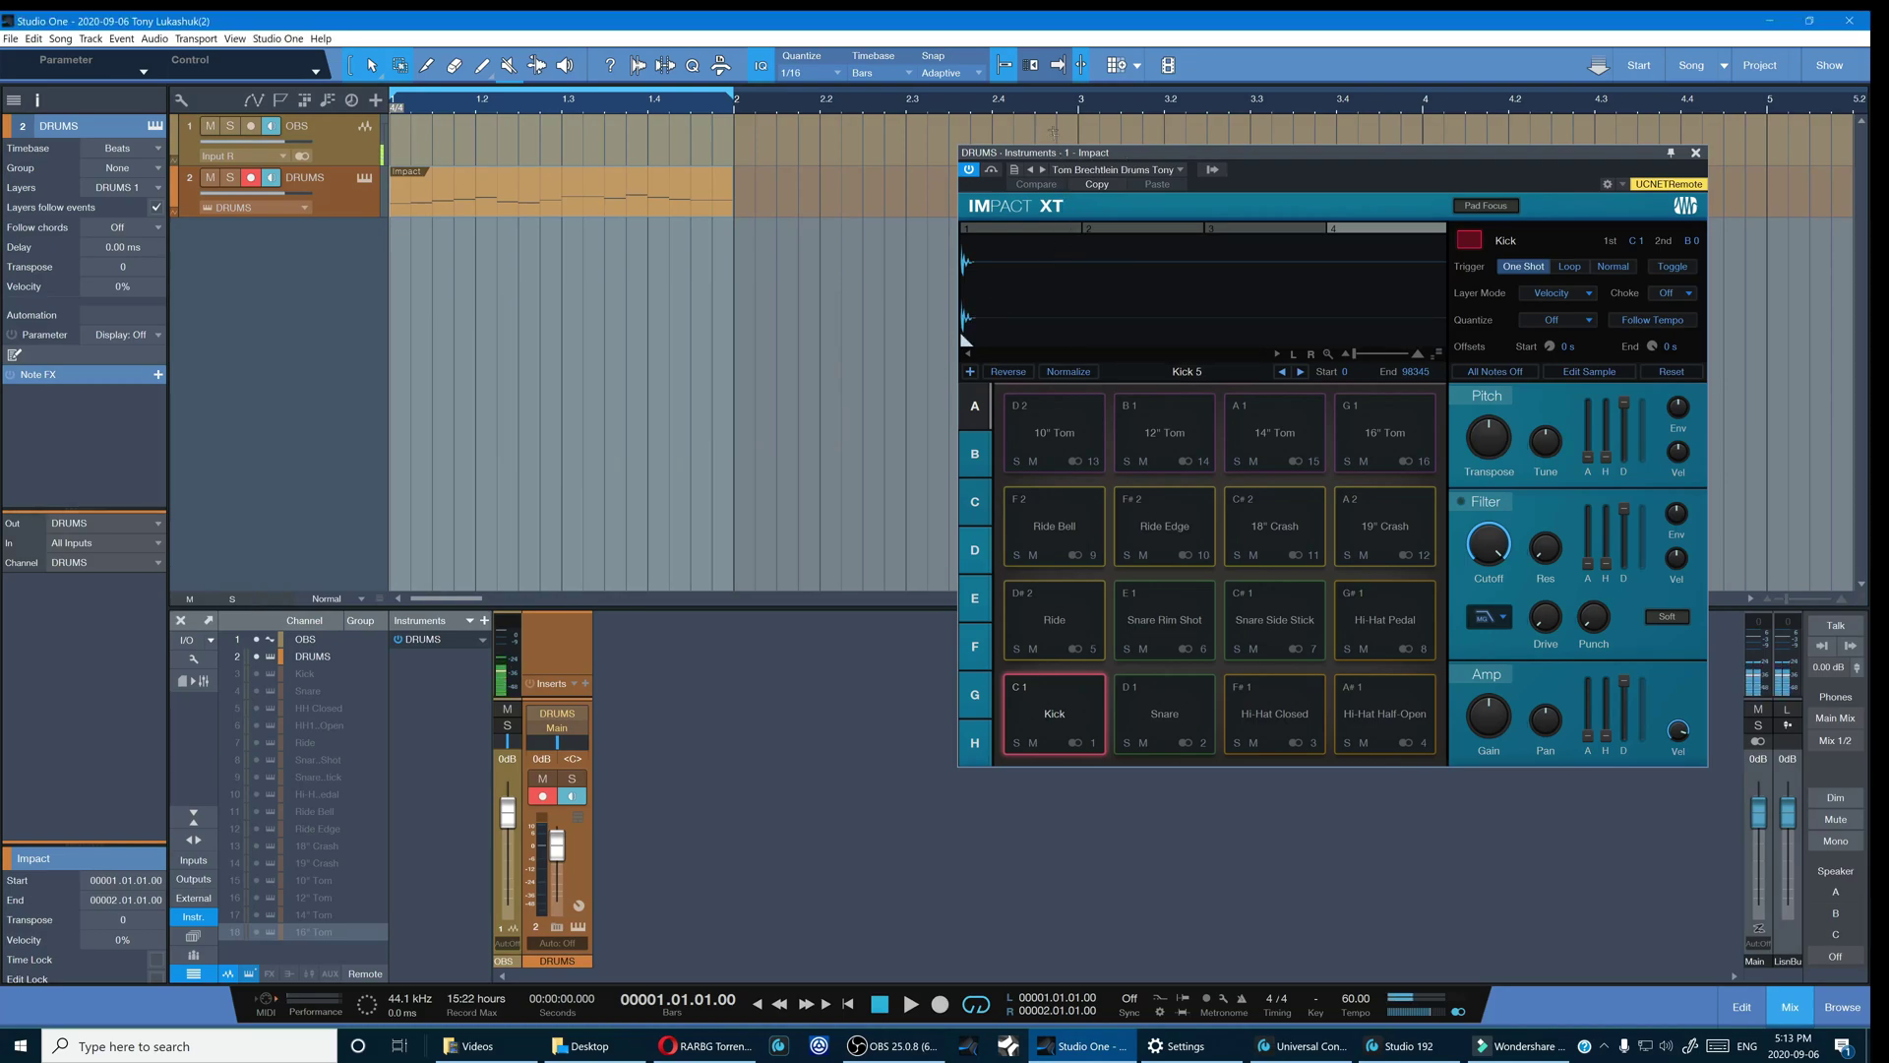
- Store the current kit settings as Impact XT's default preset and confirm
left_click(1014, 171)
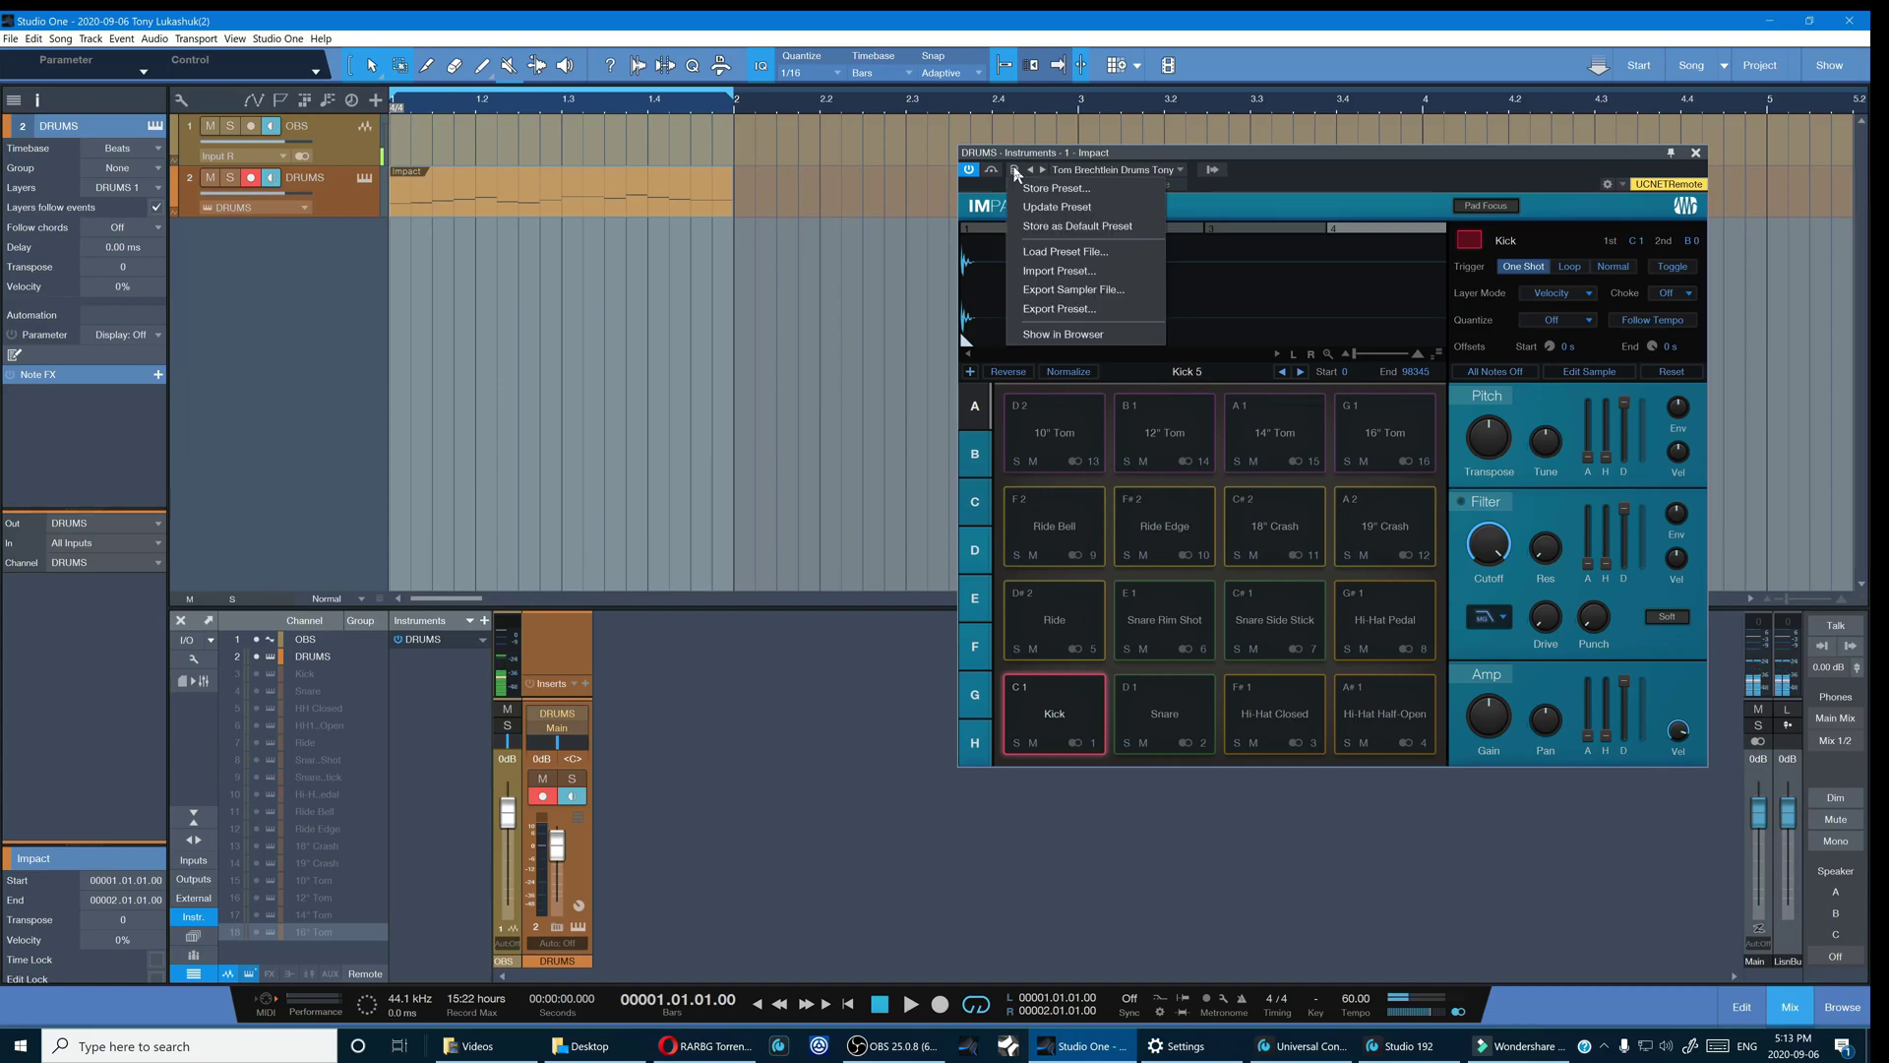
left_click(1047, 227)
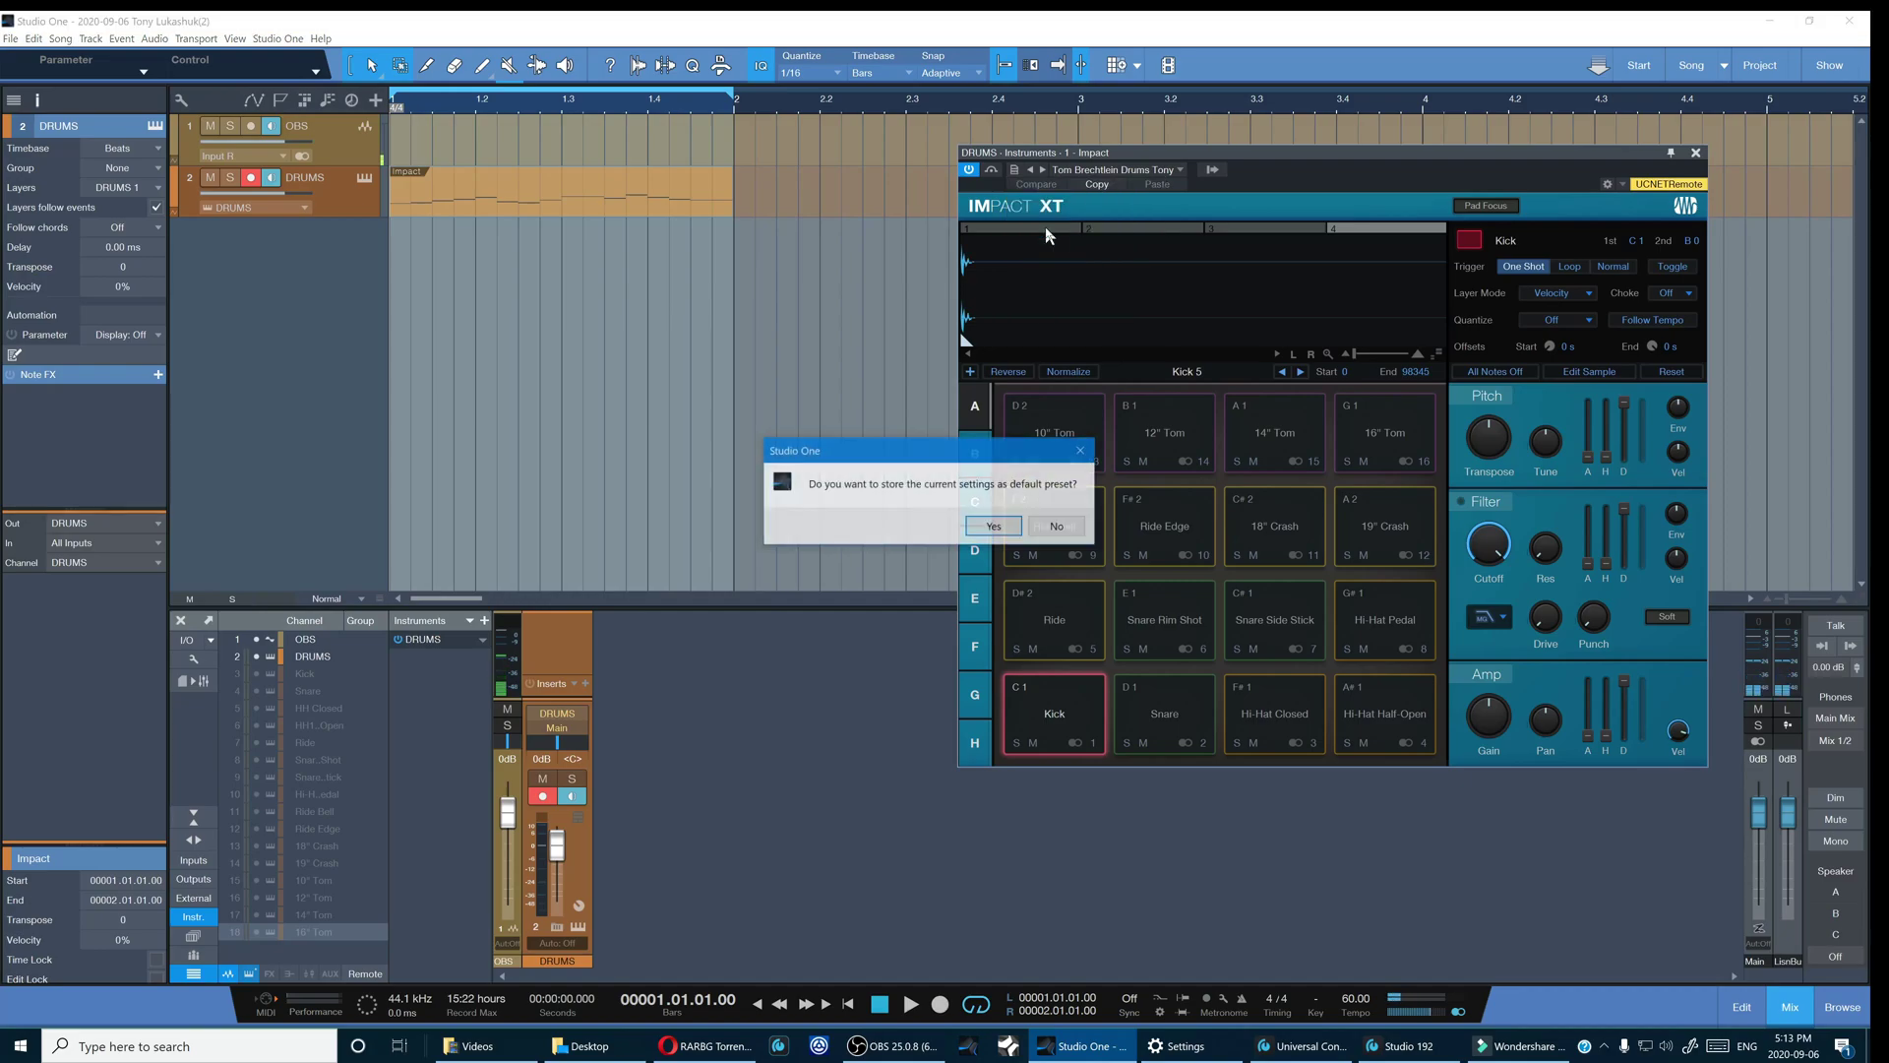
left_click(1001, 529)
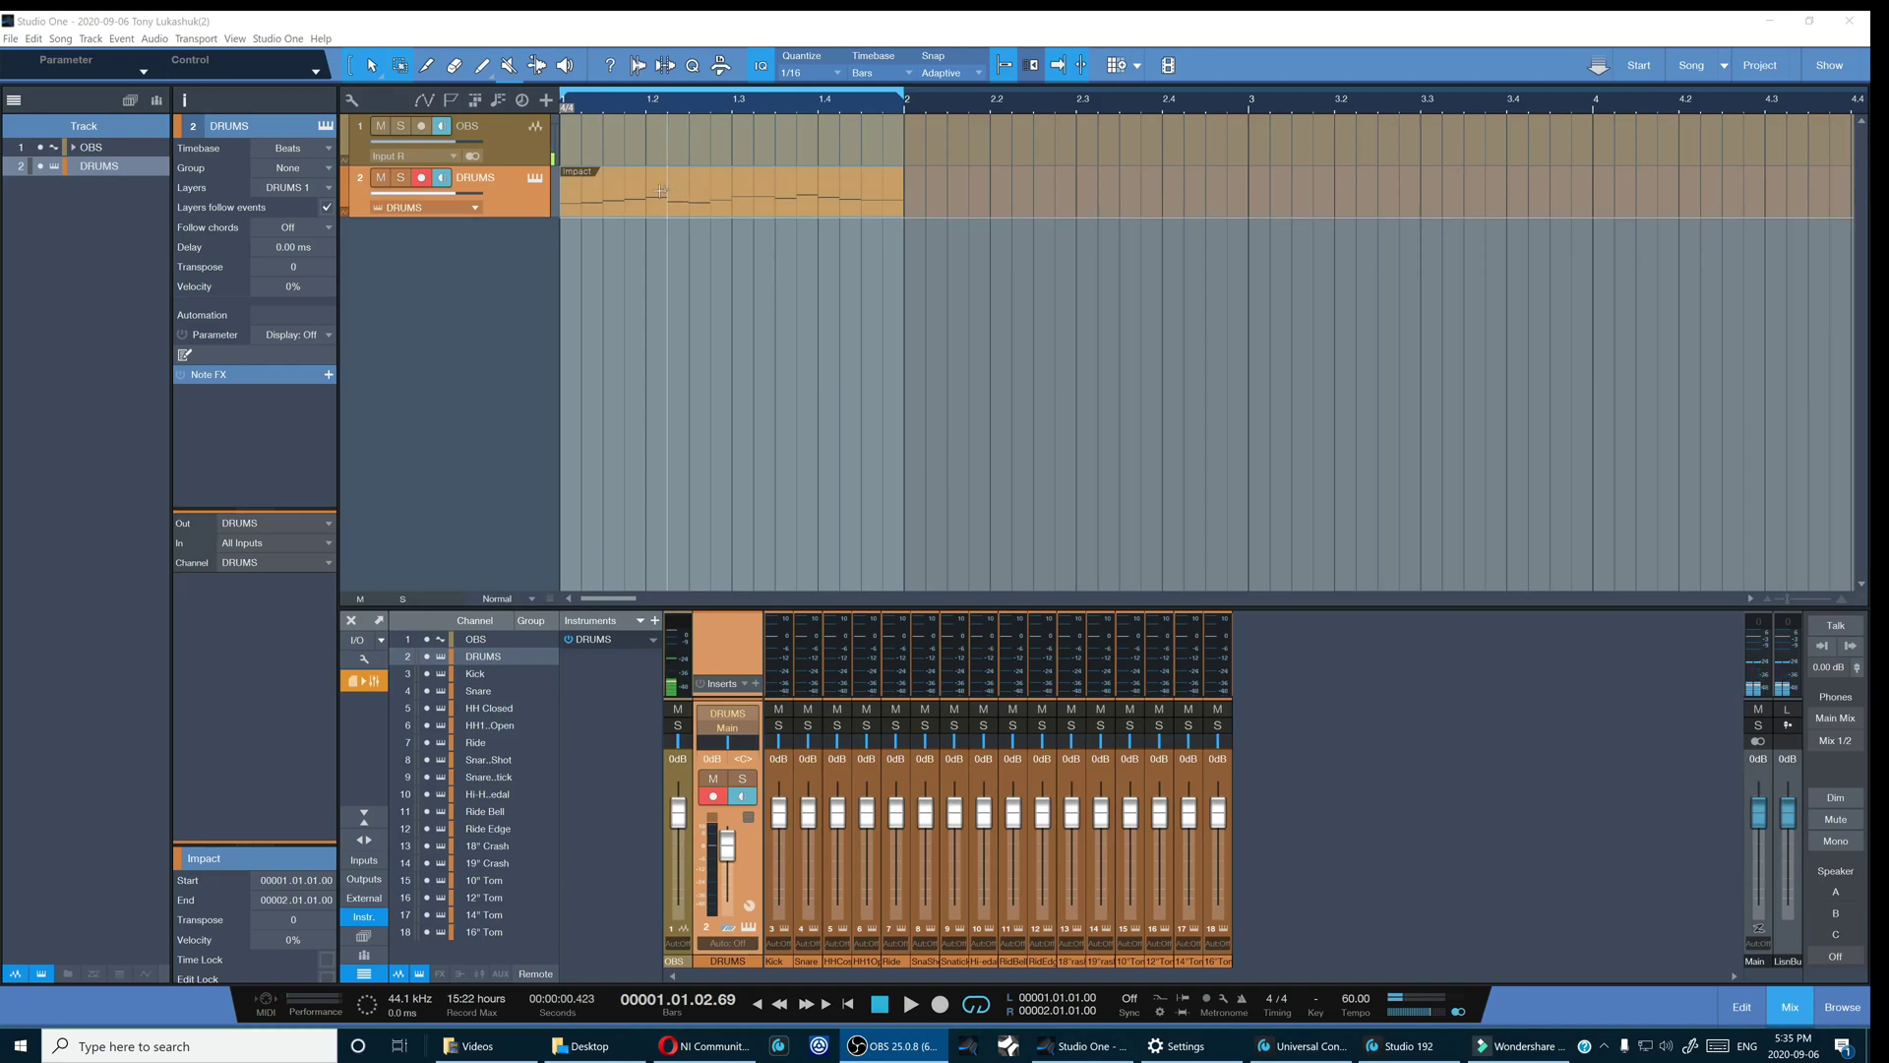
- Bounce the Impact drum event on the DRUMS track to a new audio track
right_click(721, 210)
left_click(796, 398)
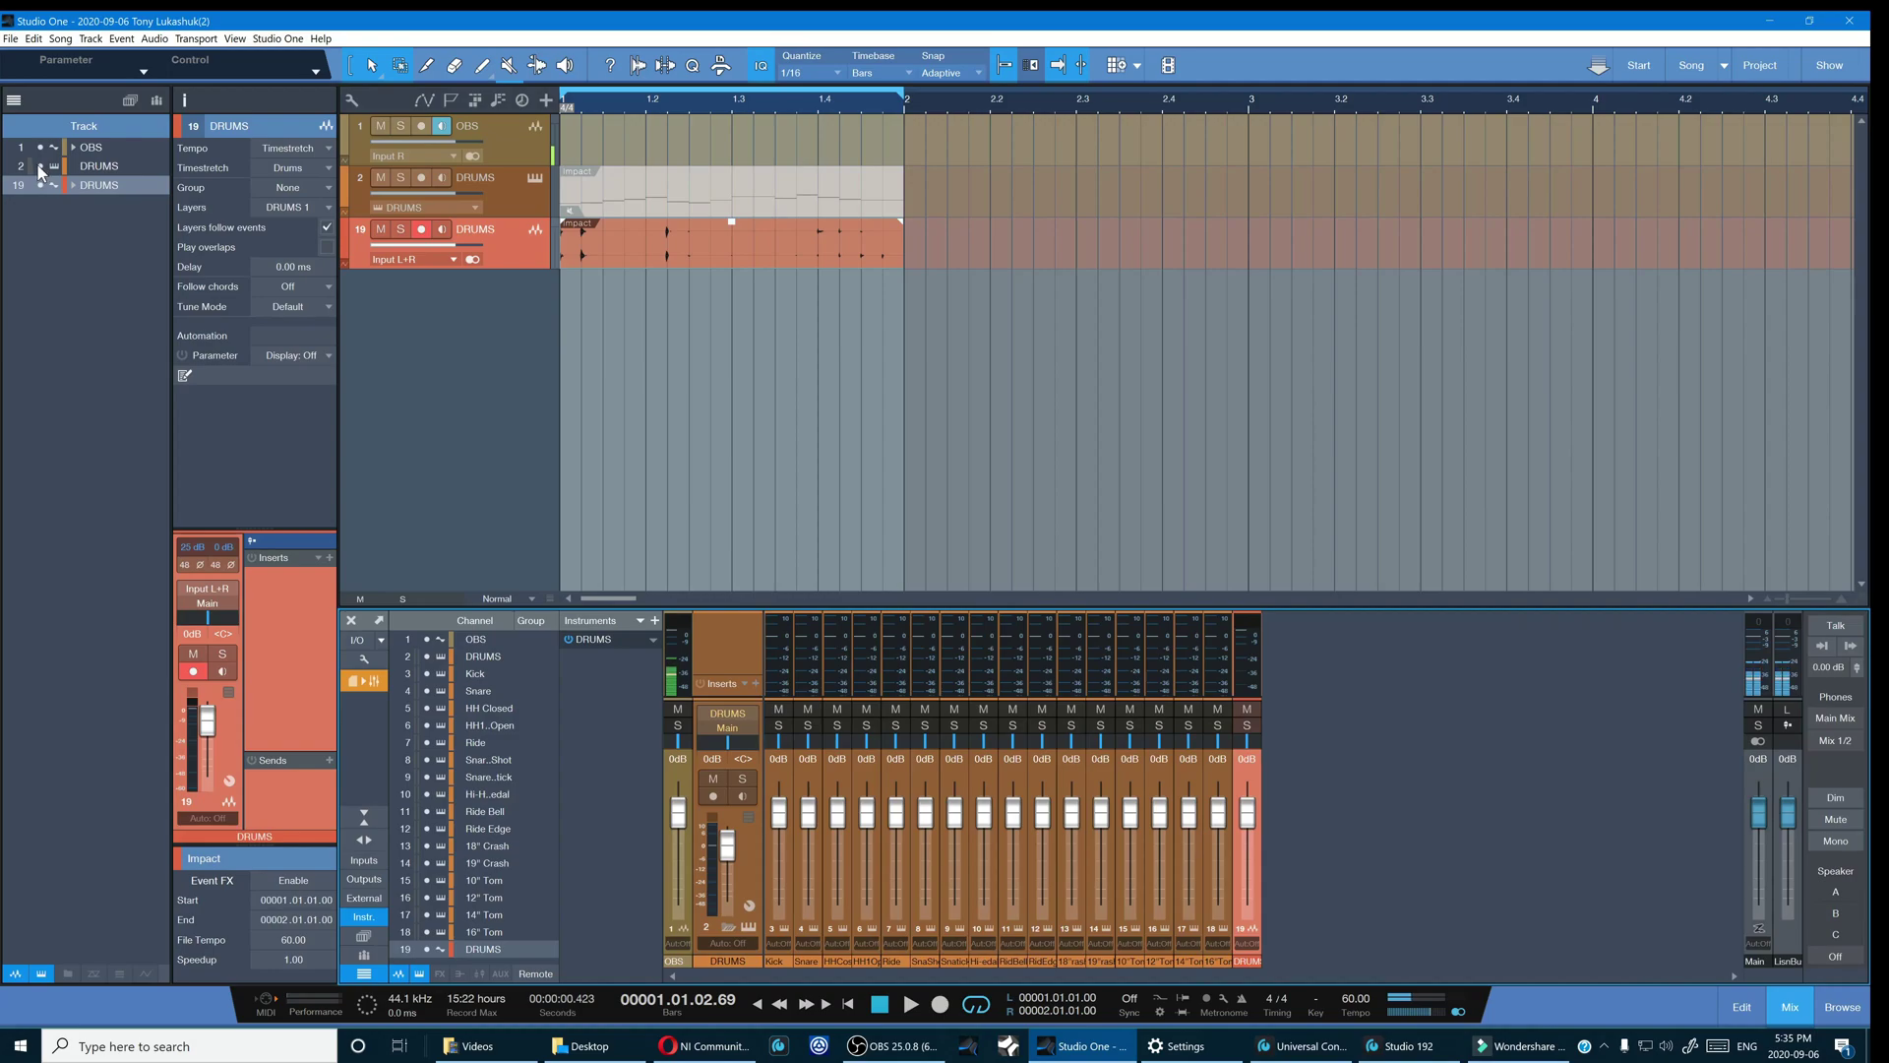
- Hide the original track 2 DRUMS instrument track in the Track list
left_click(14, 100)
left_click(14, 100)
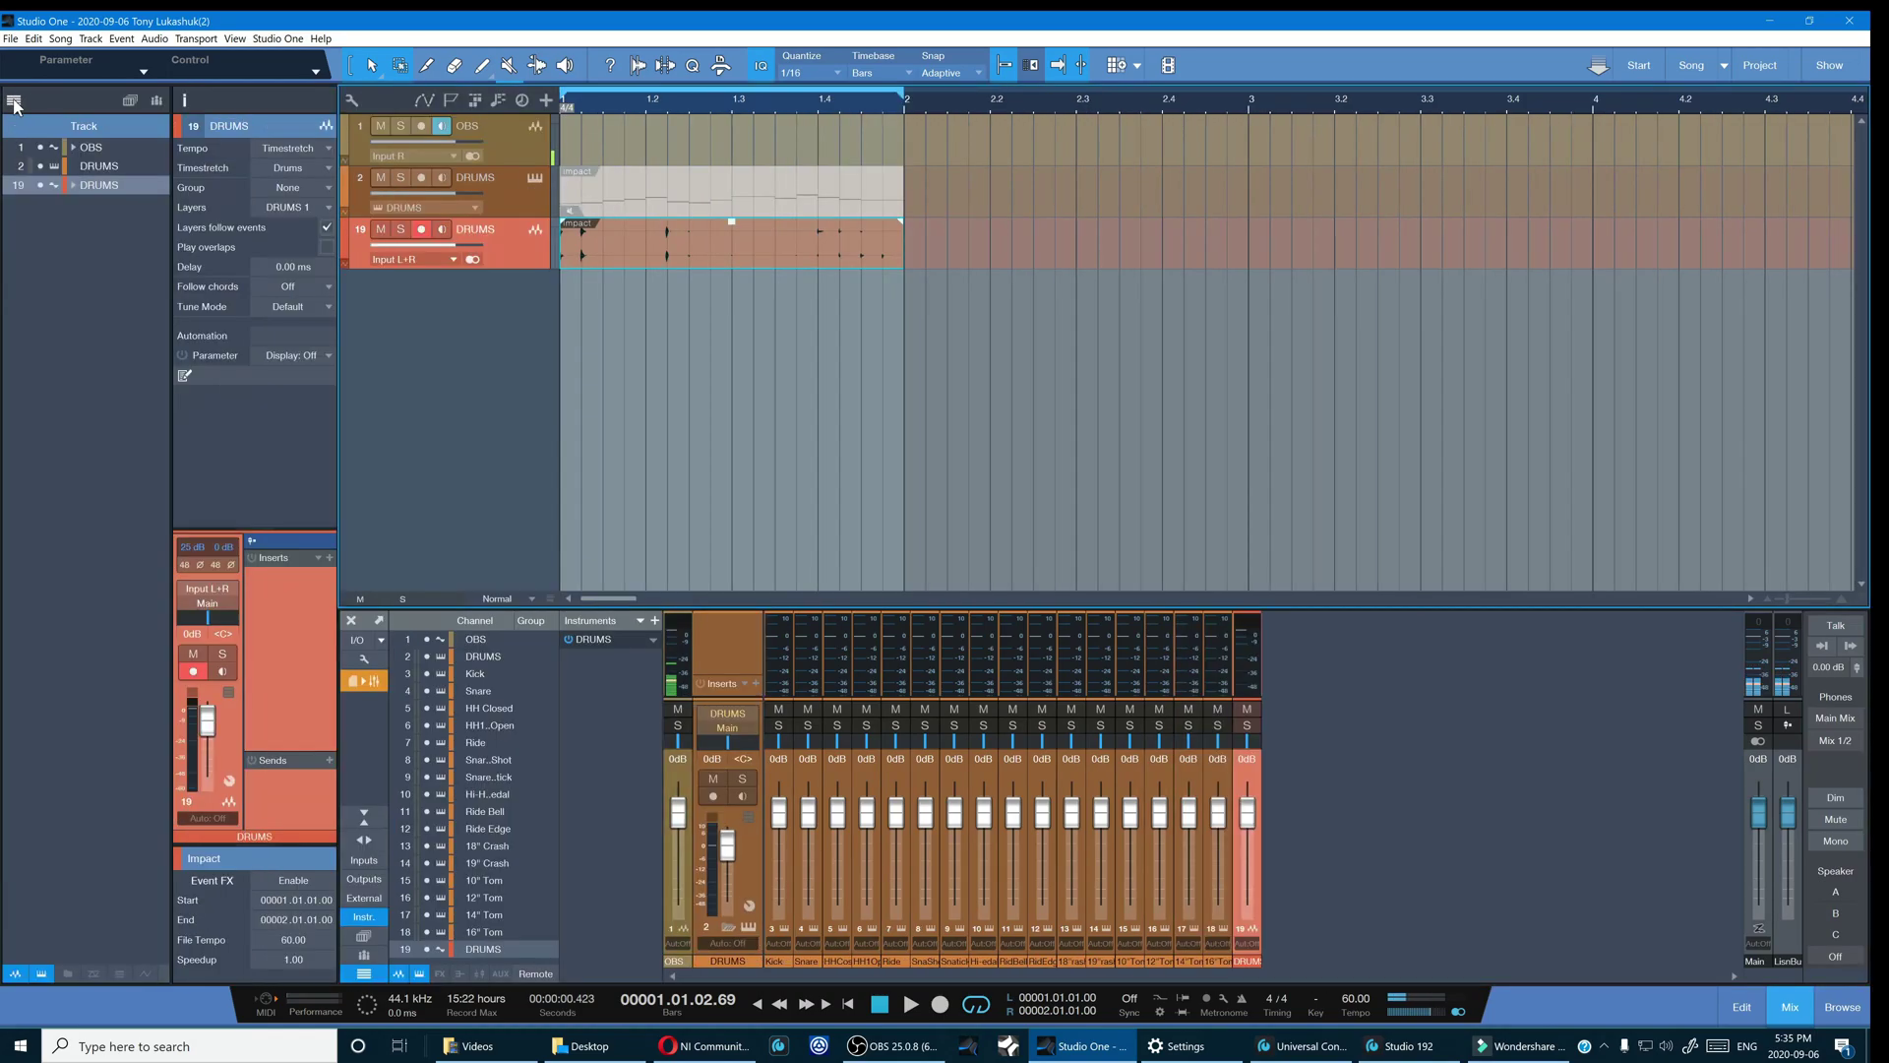
left_click(42, 167)
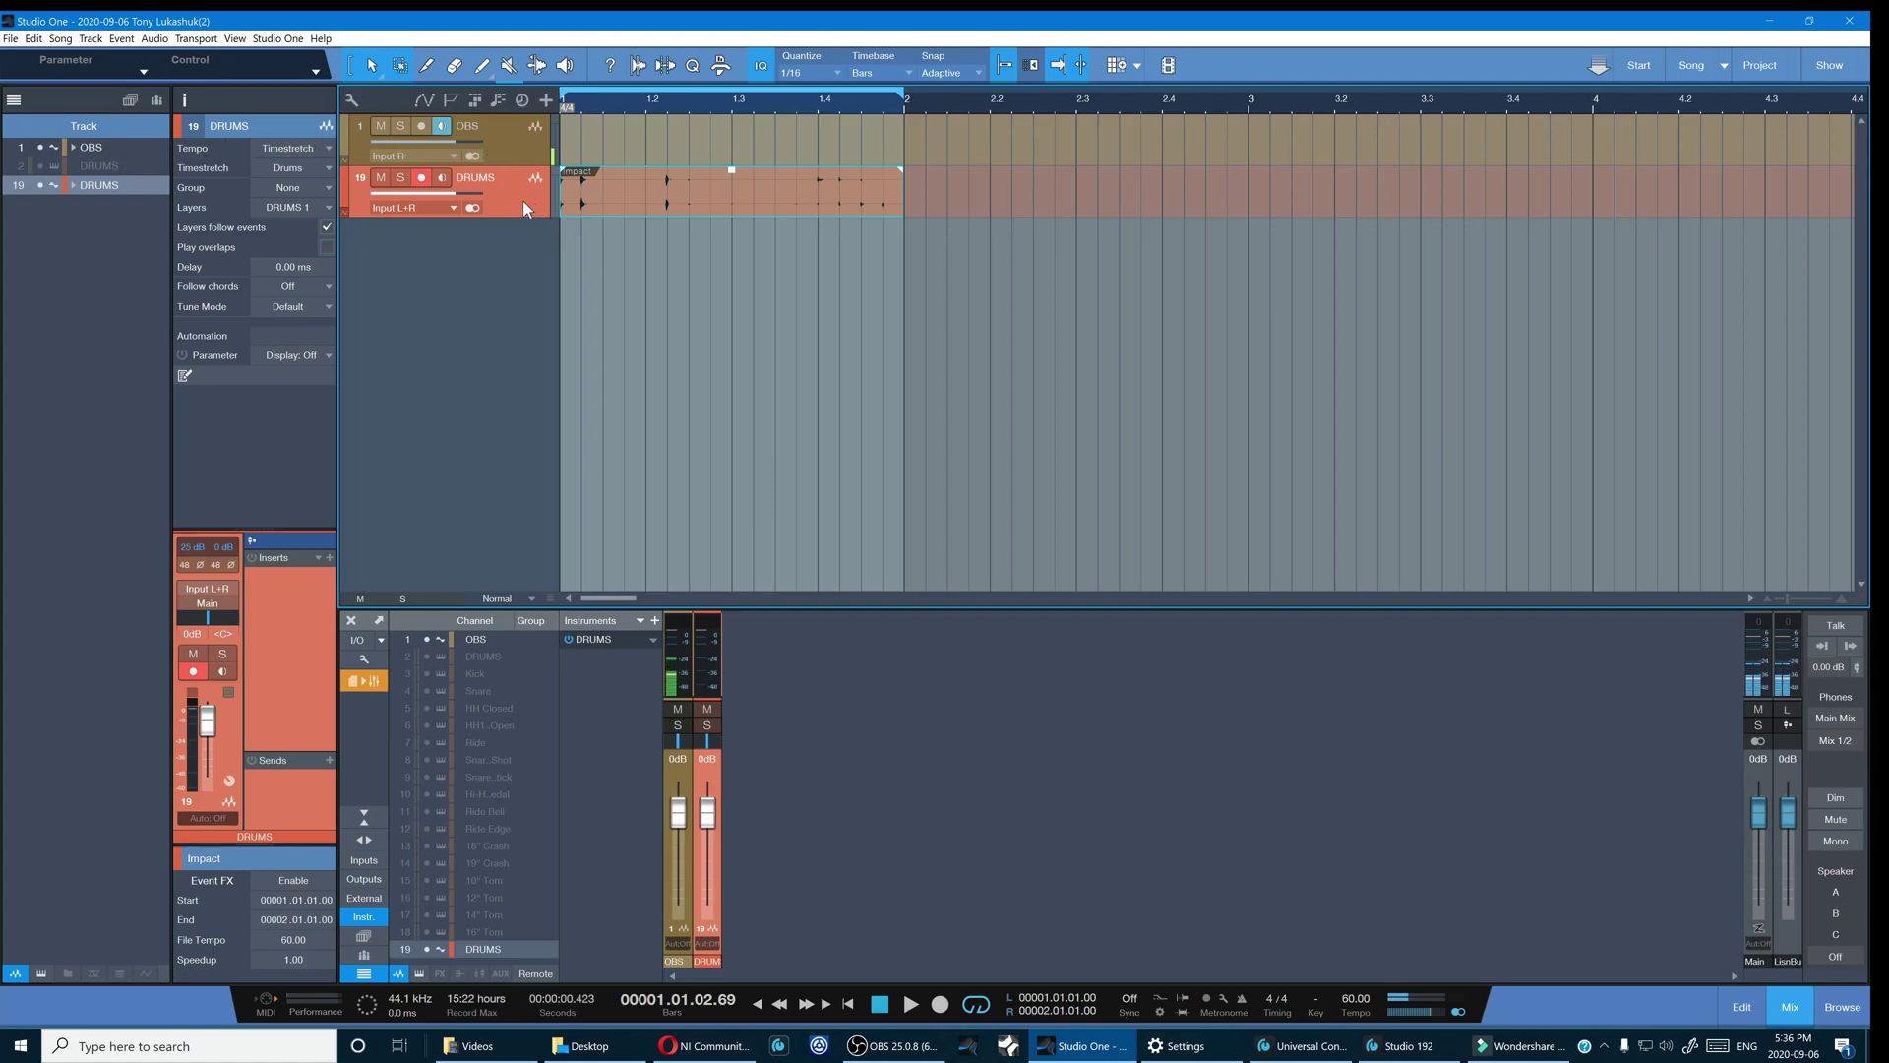
- Unhide the DRUMS instrument track and remove the bounced audio track 19
left_click(40, 167)
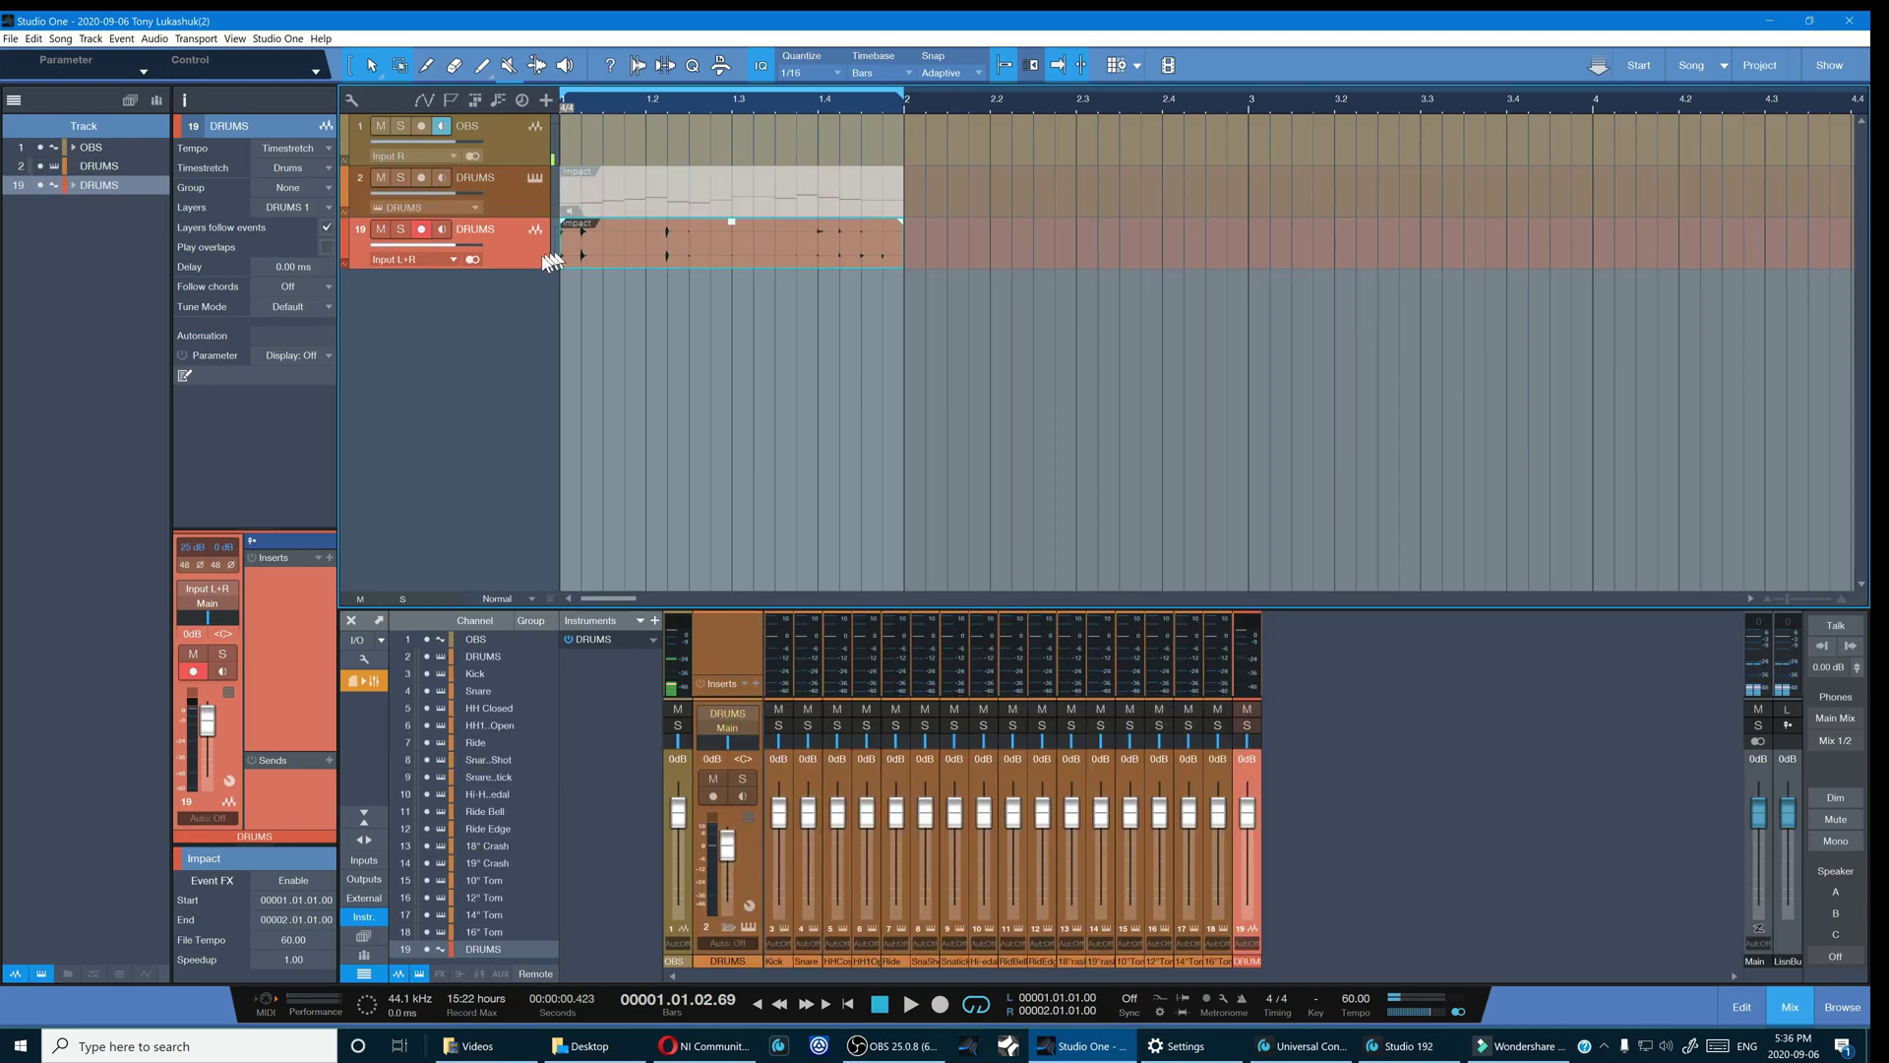
right_click(529, 240)
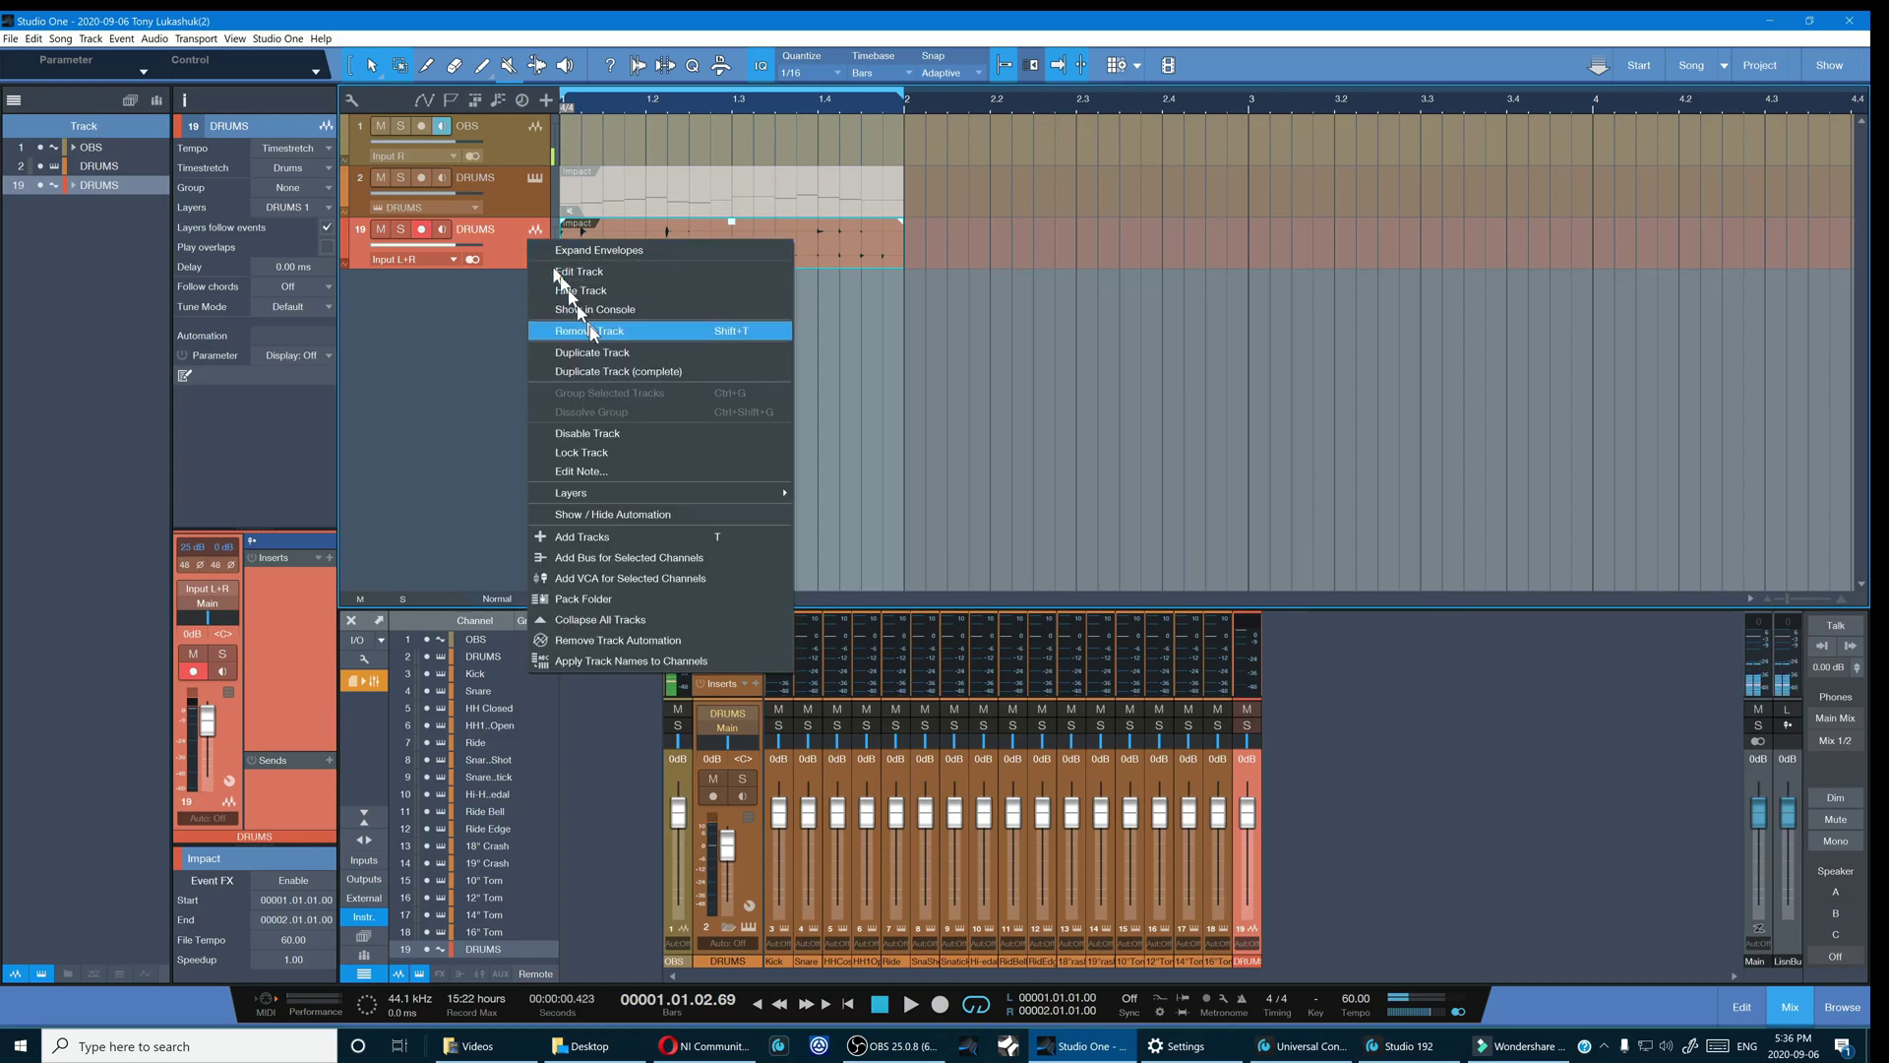
left_click(597, 339)
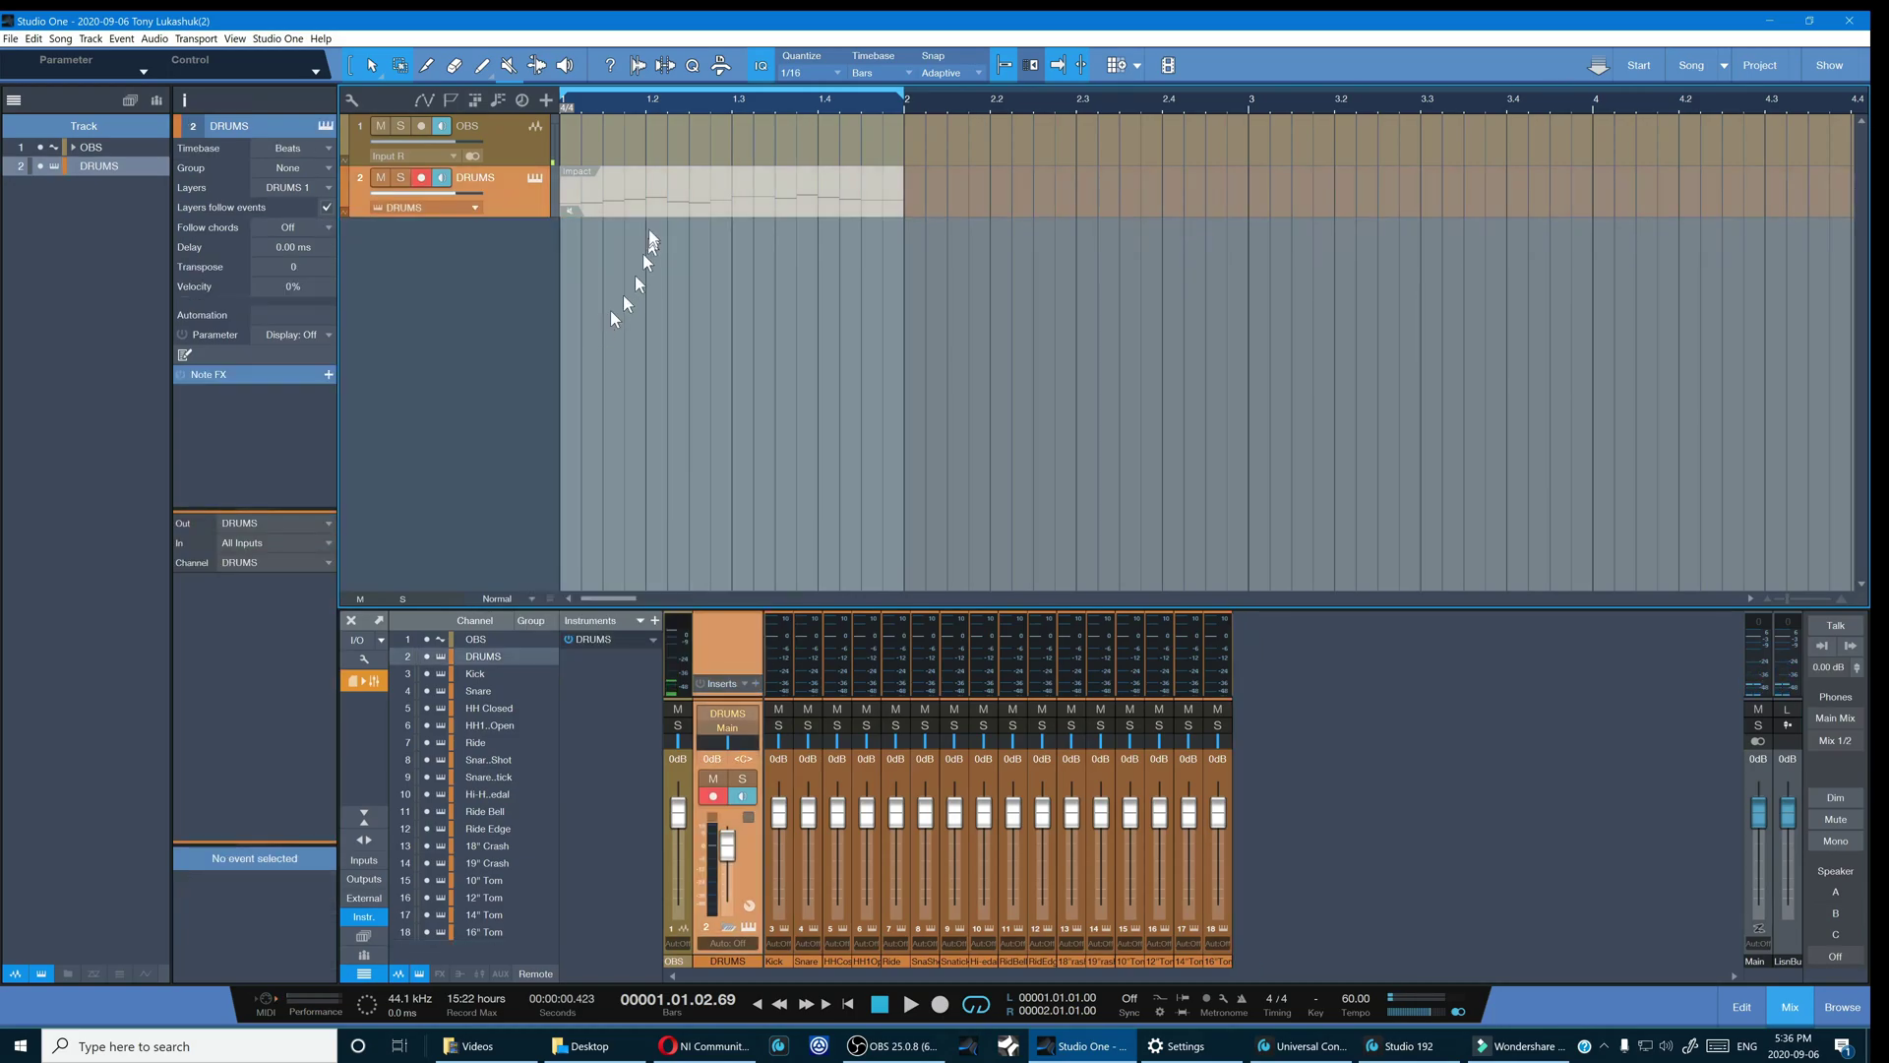
- Unmute the Impact drum event and play the song from the start
right_click(627, 205)
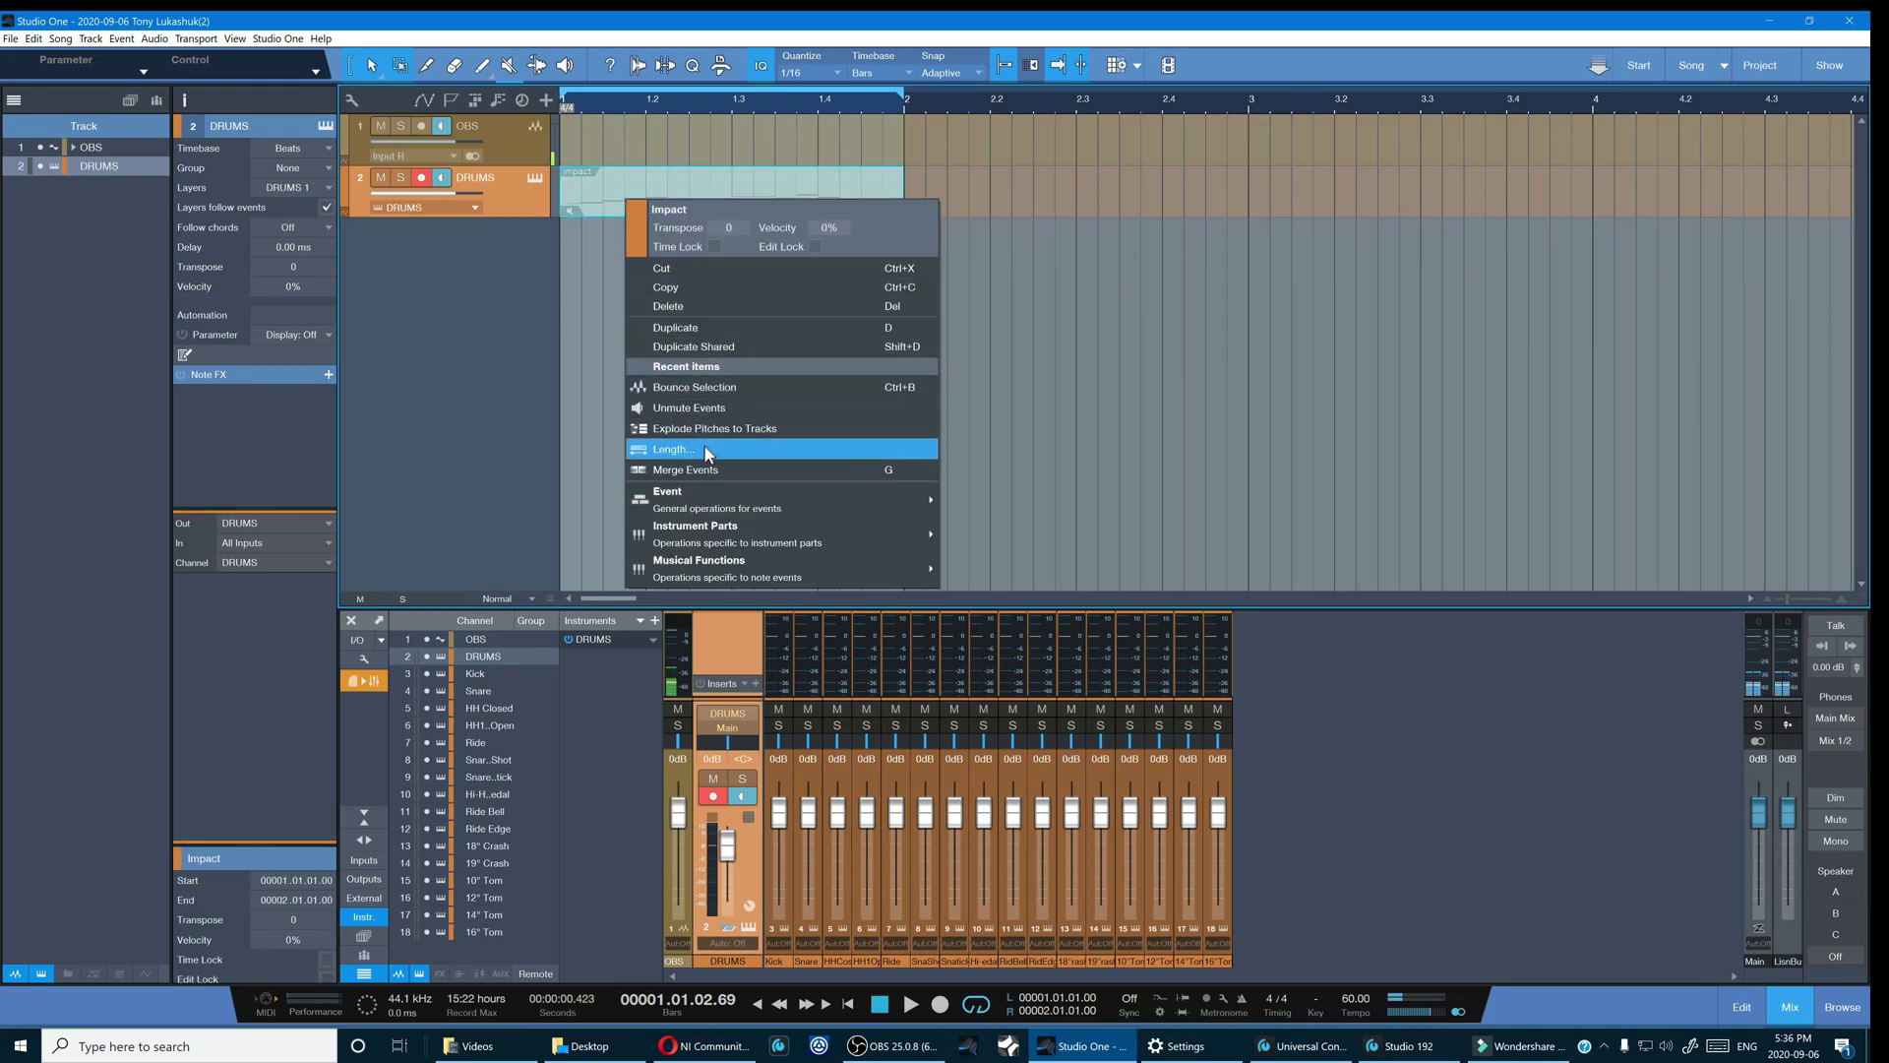
left_click(708, 408)
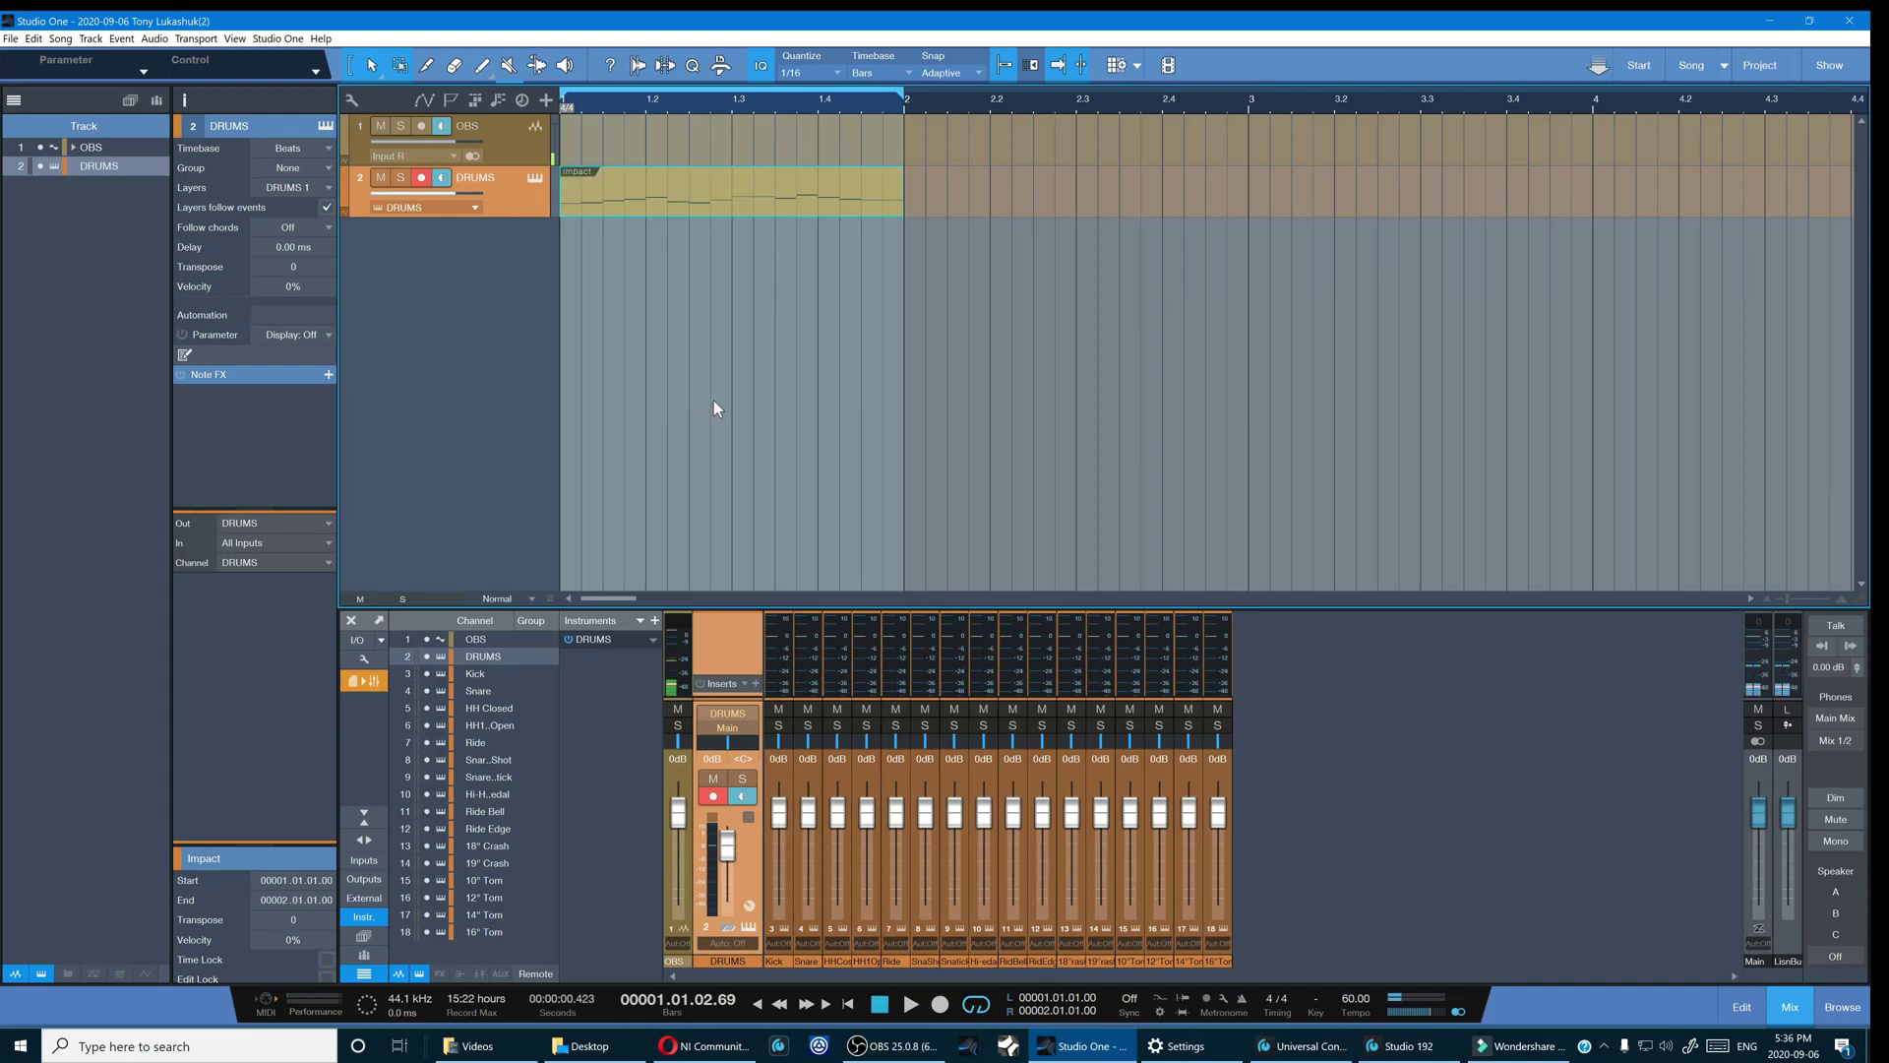
key("space")
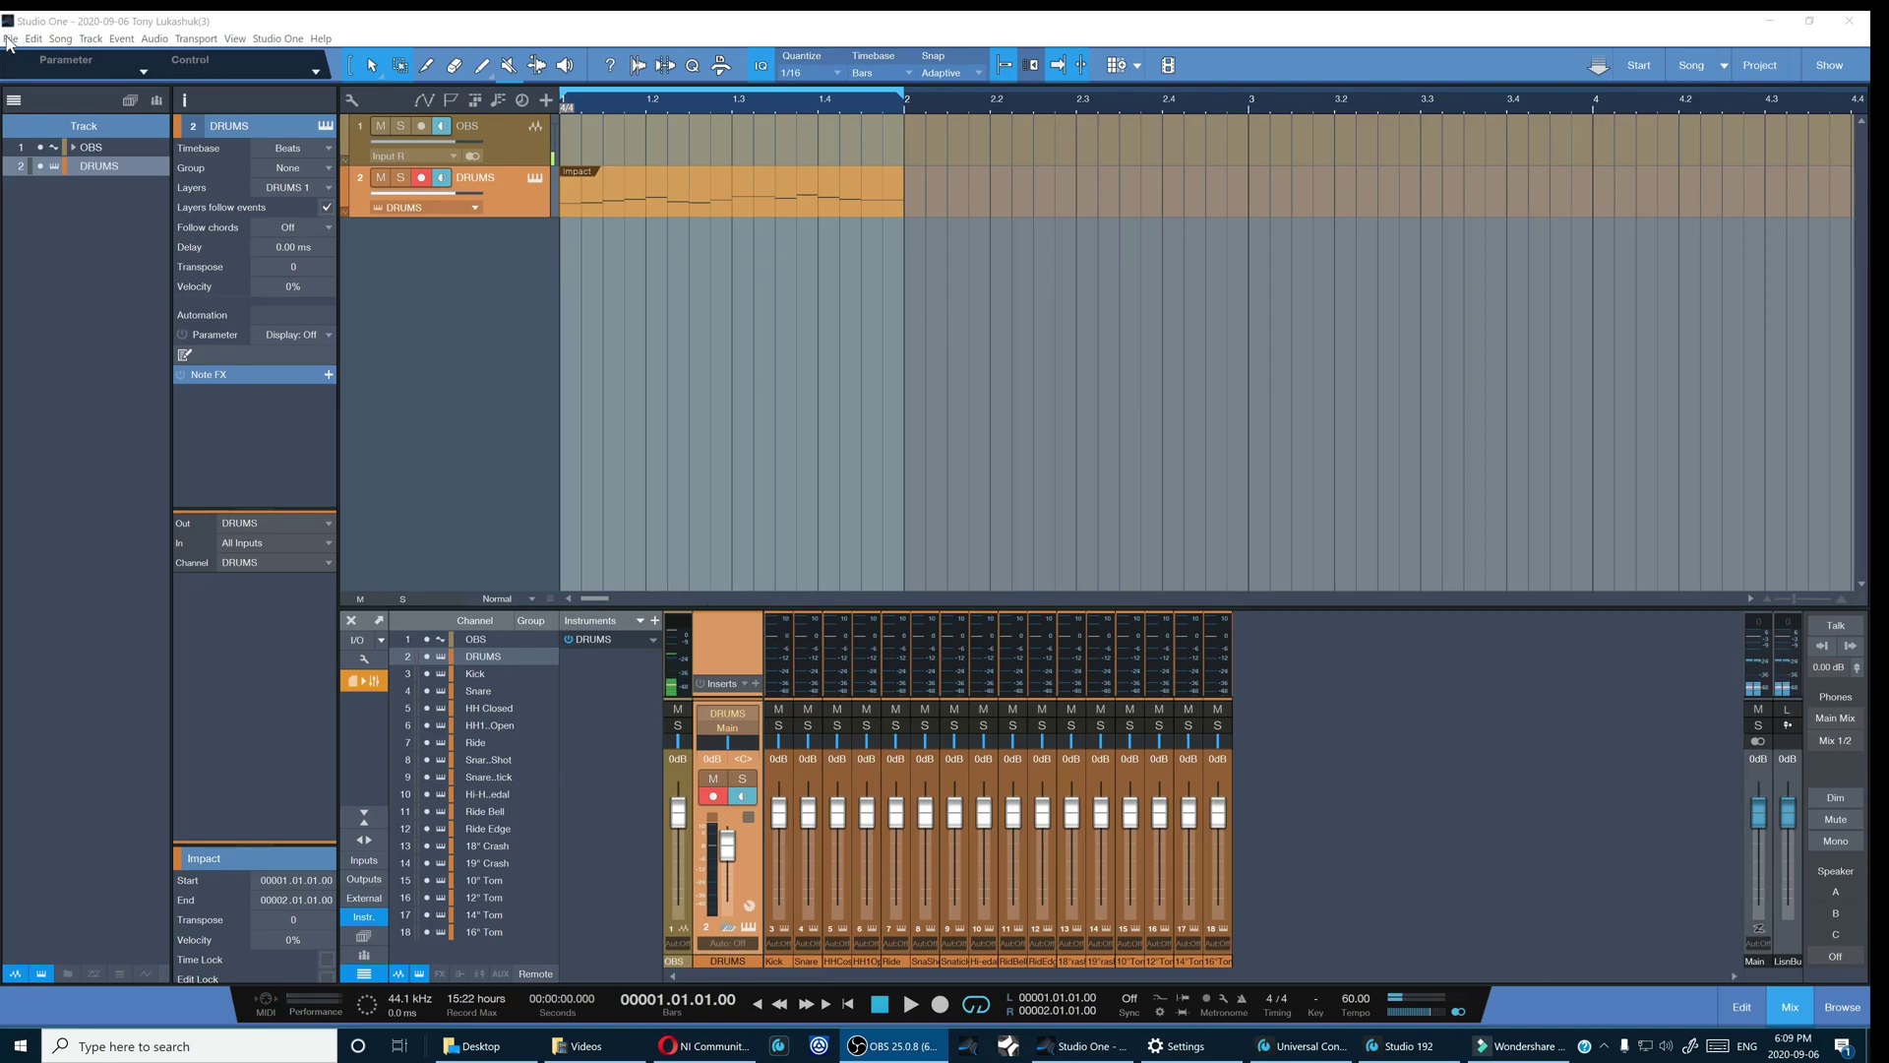
- Save the song via Save As Template, replacing the title with a new test template name
left_click(10, 39)
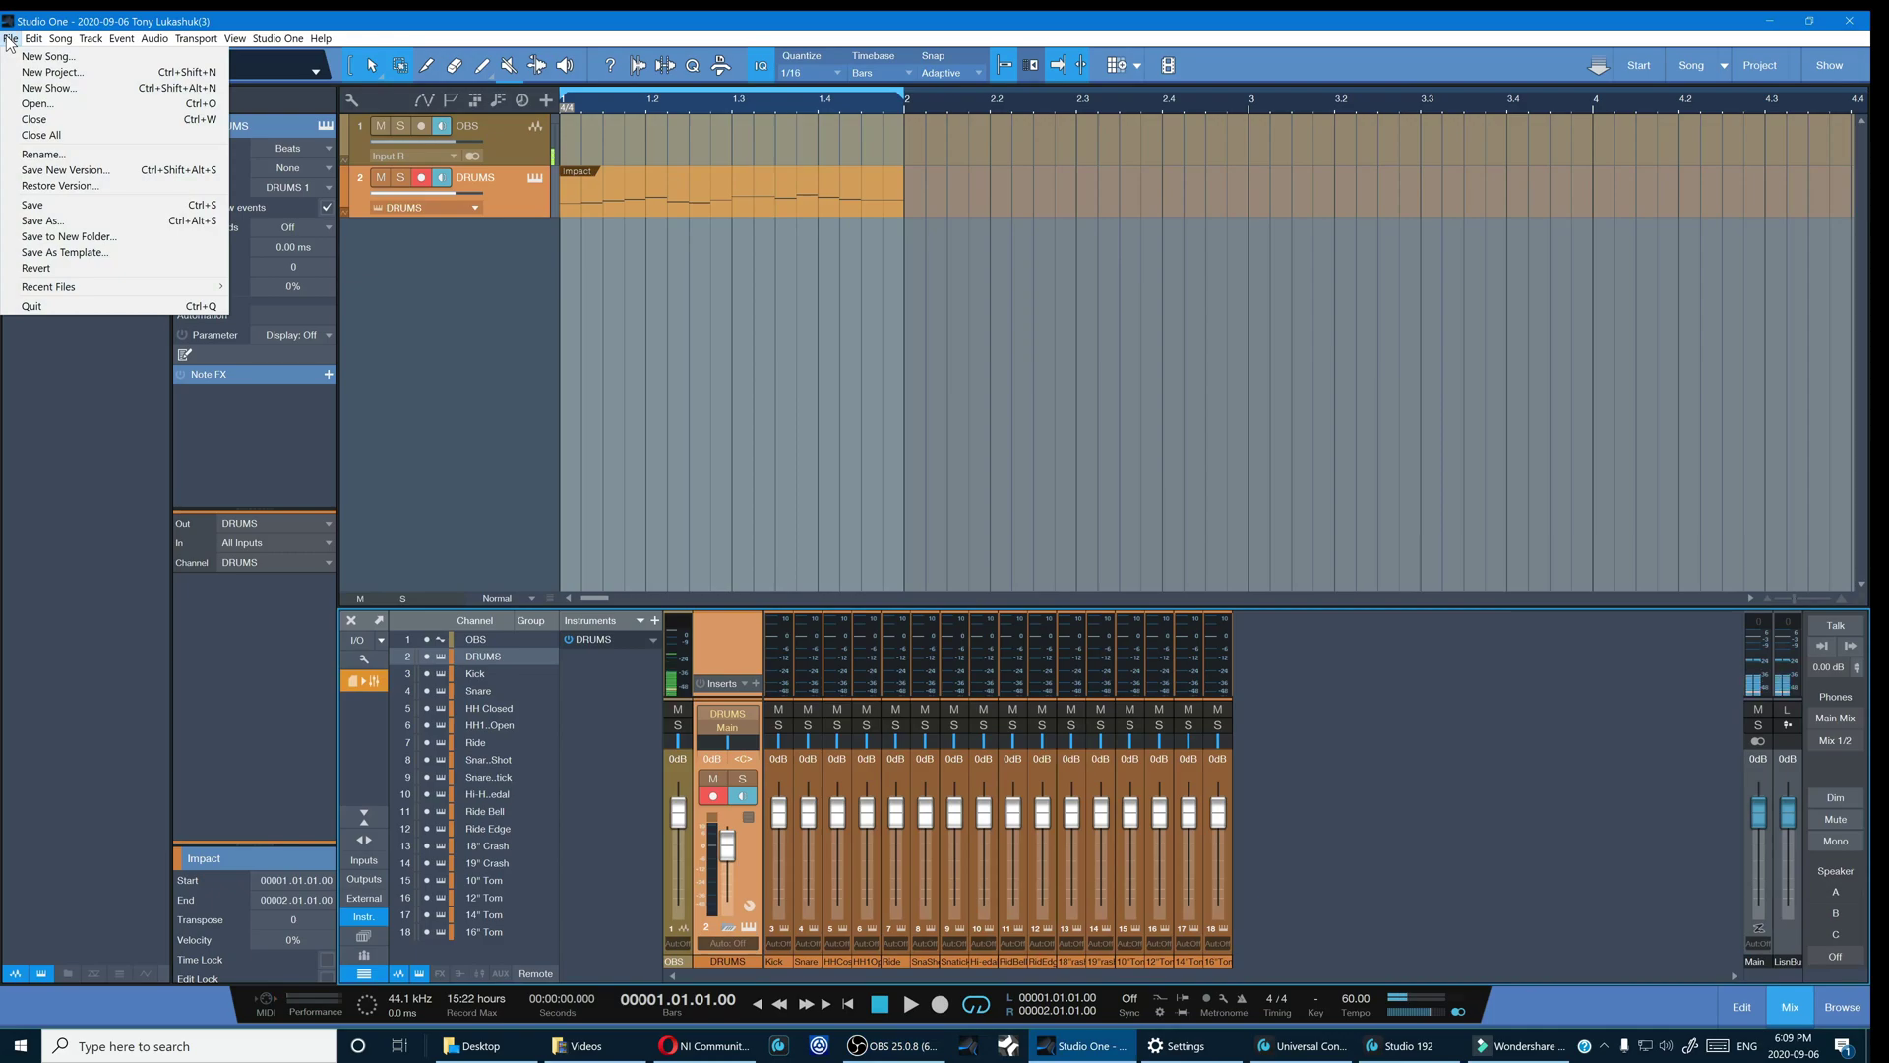
left_click(108, 252)
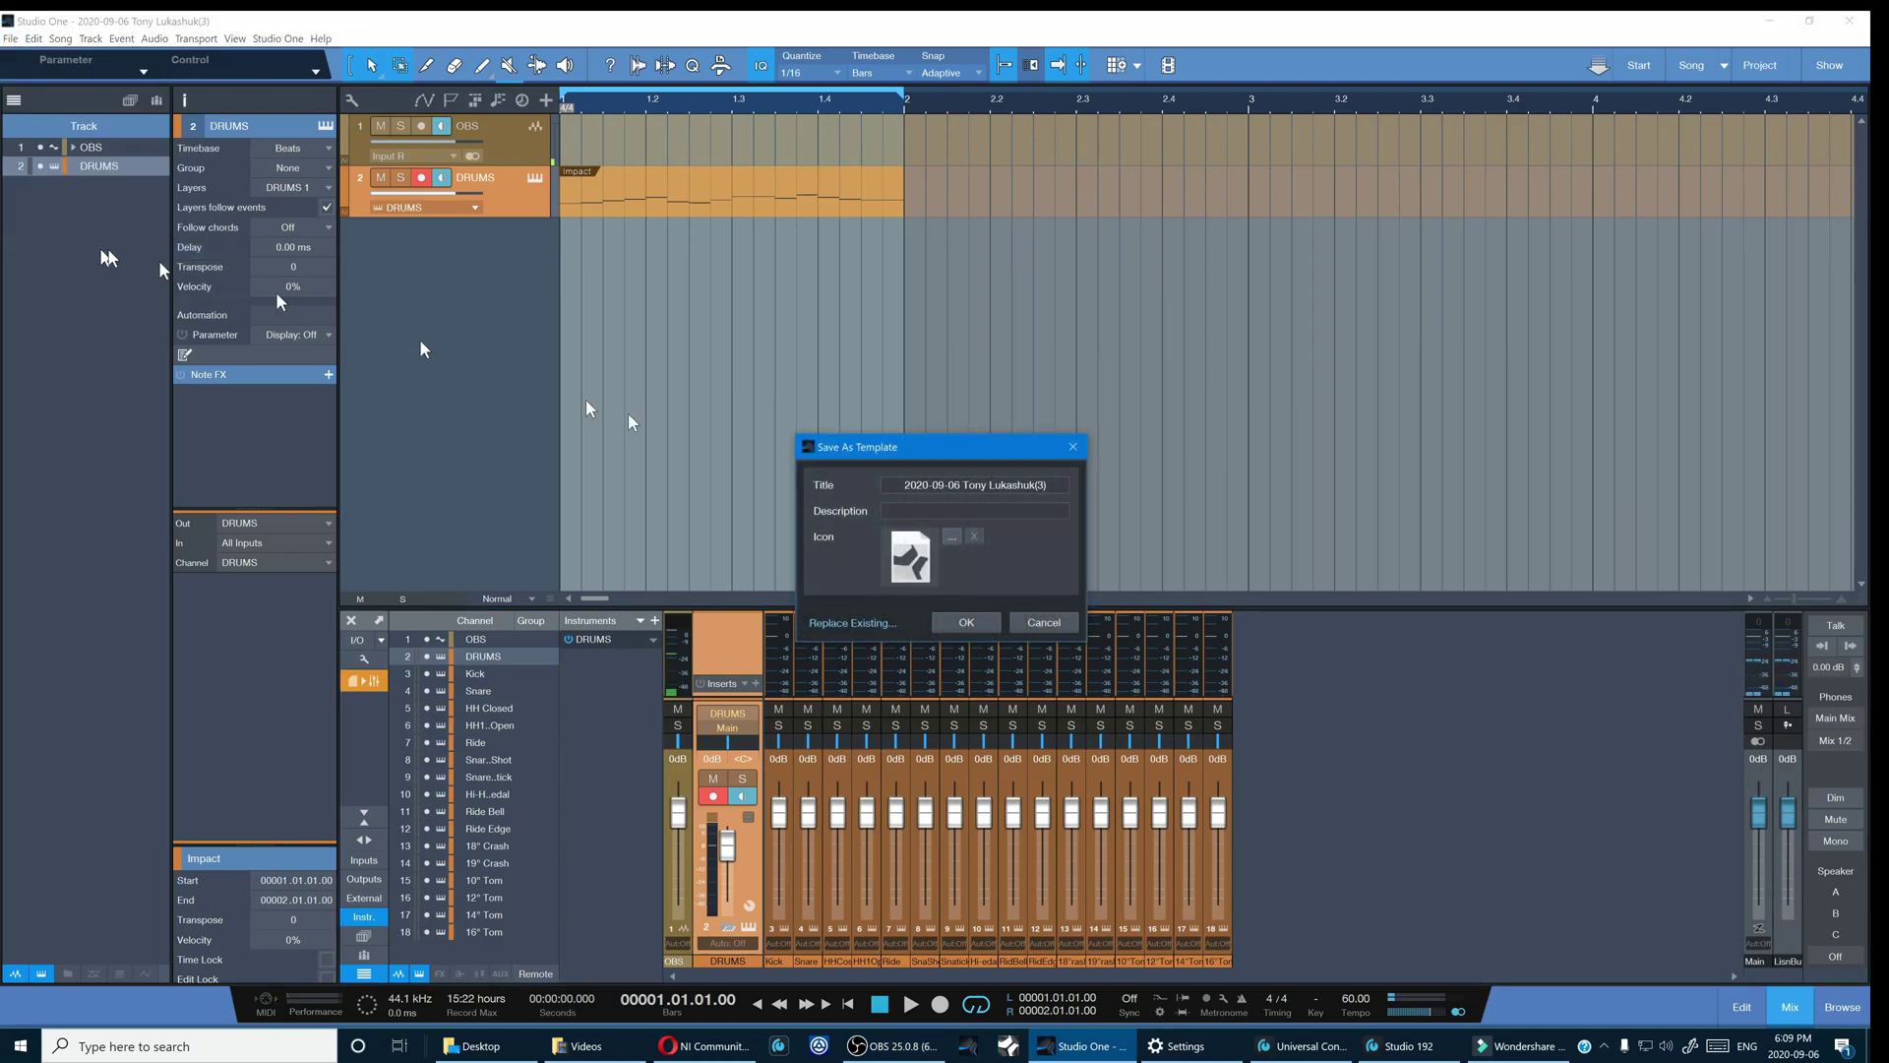
triple_click(1051, 486)
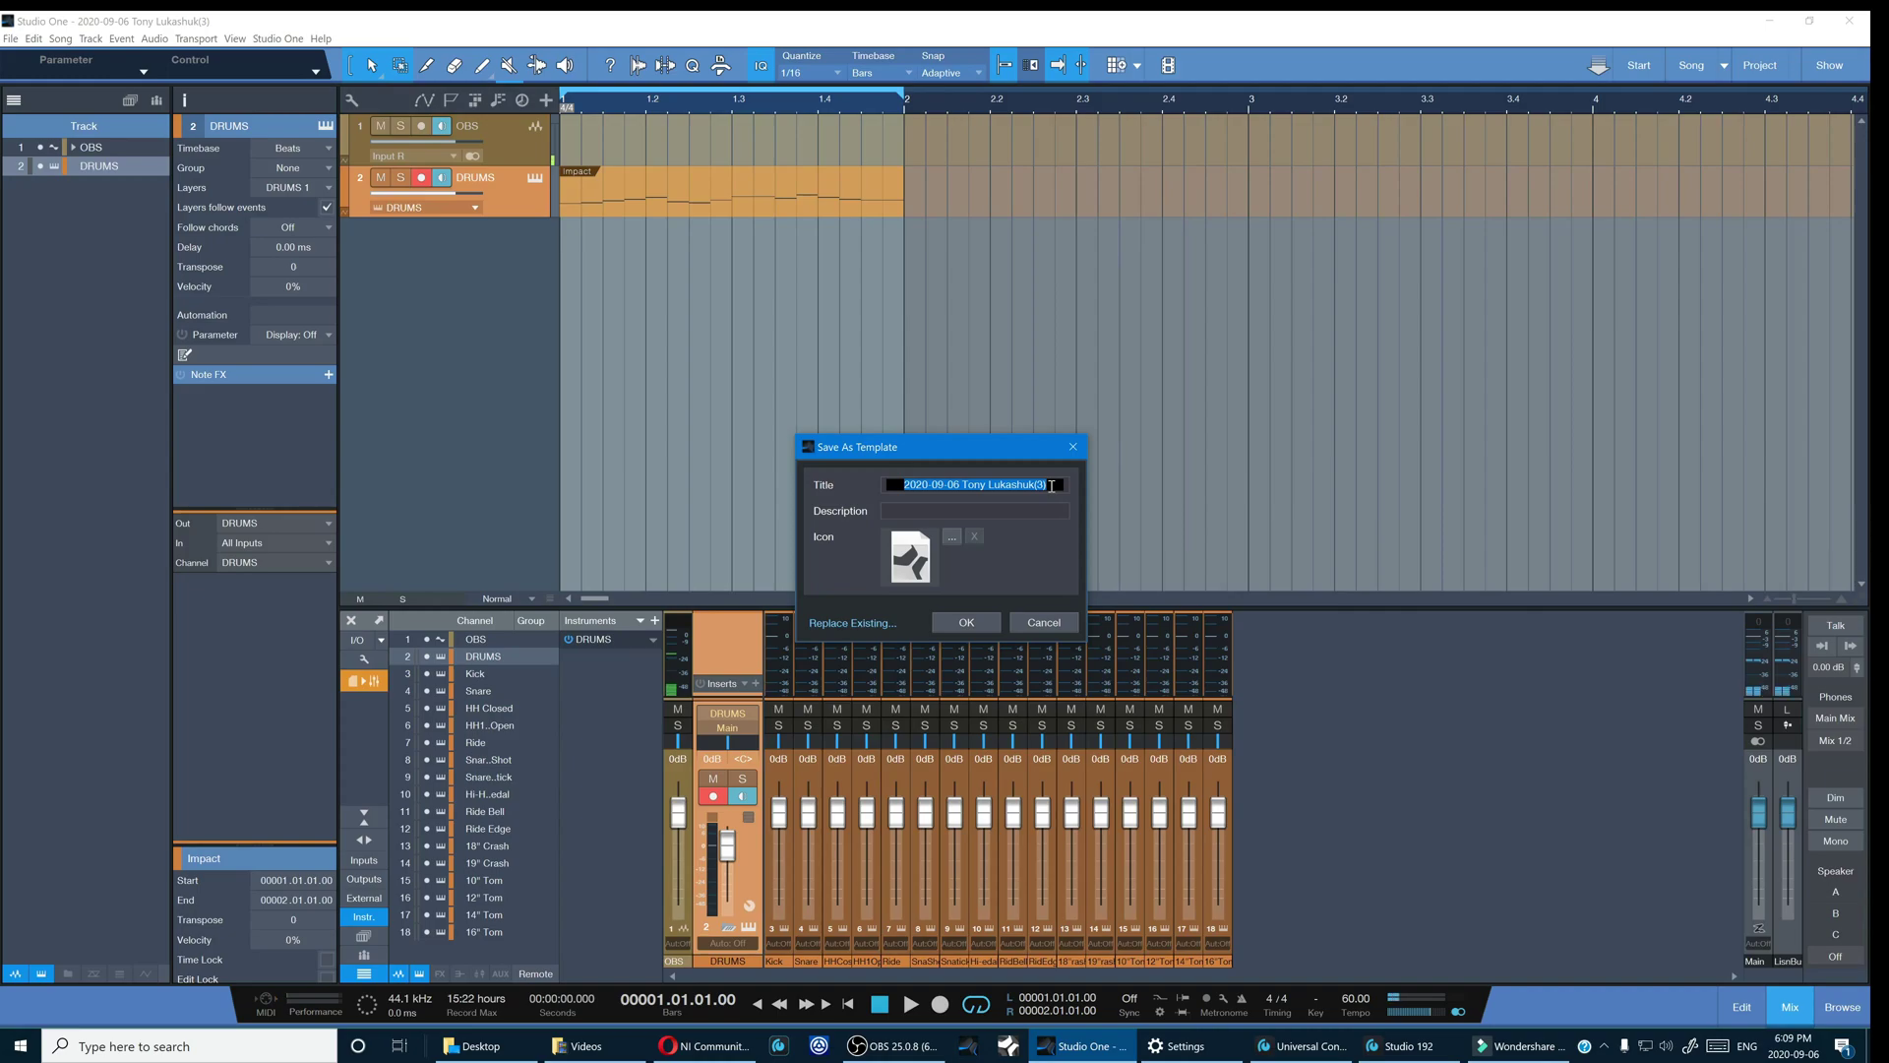
type("Tony")
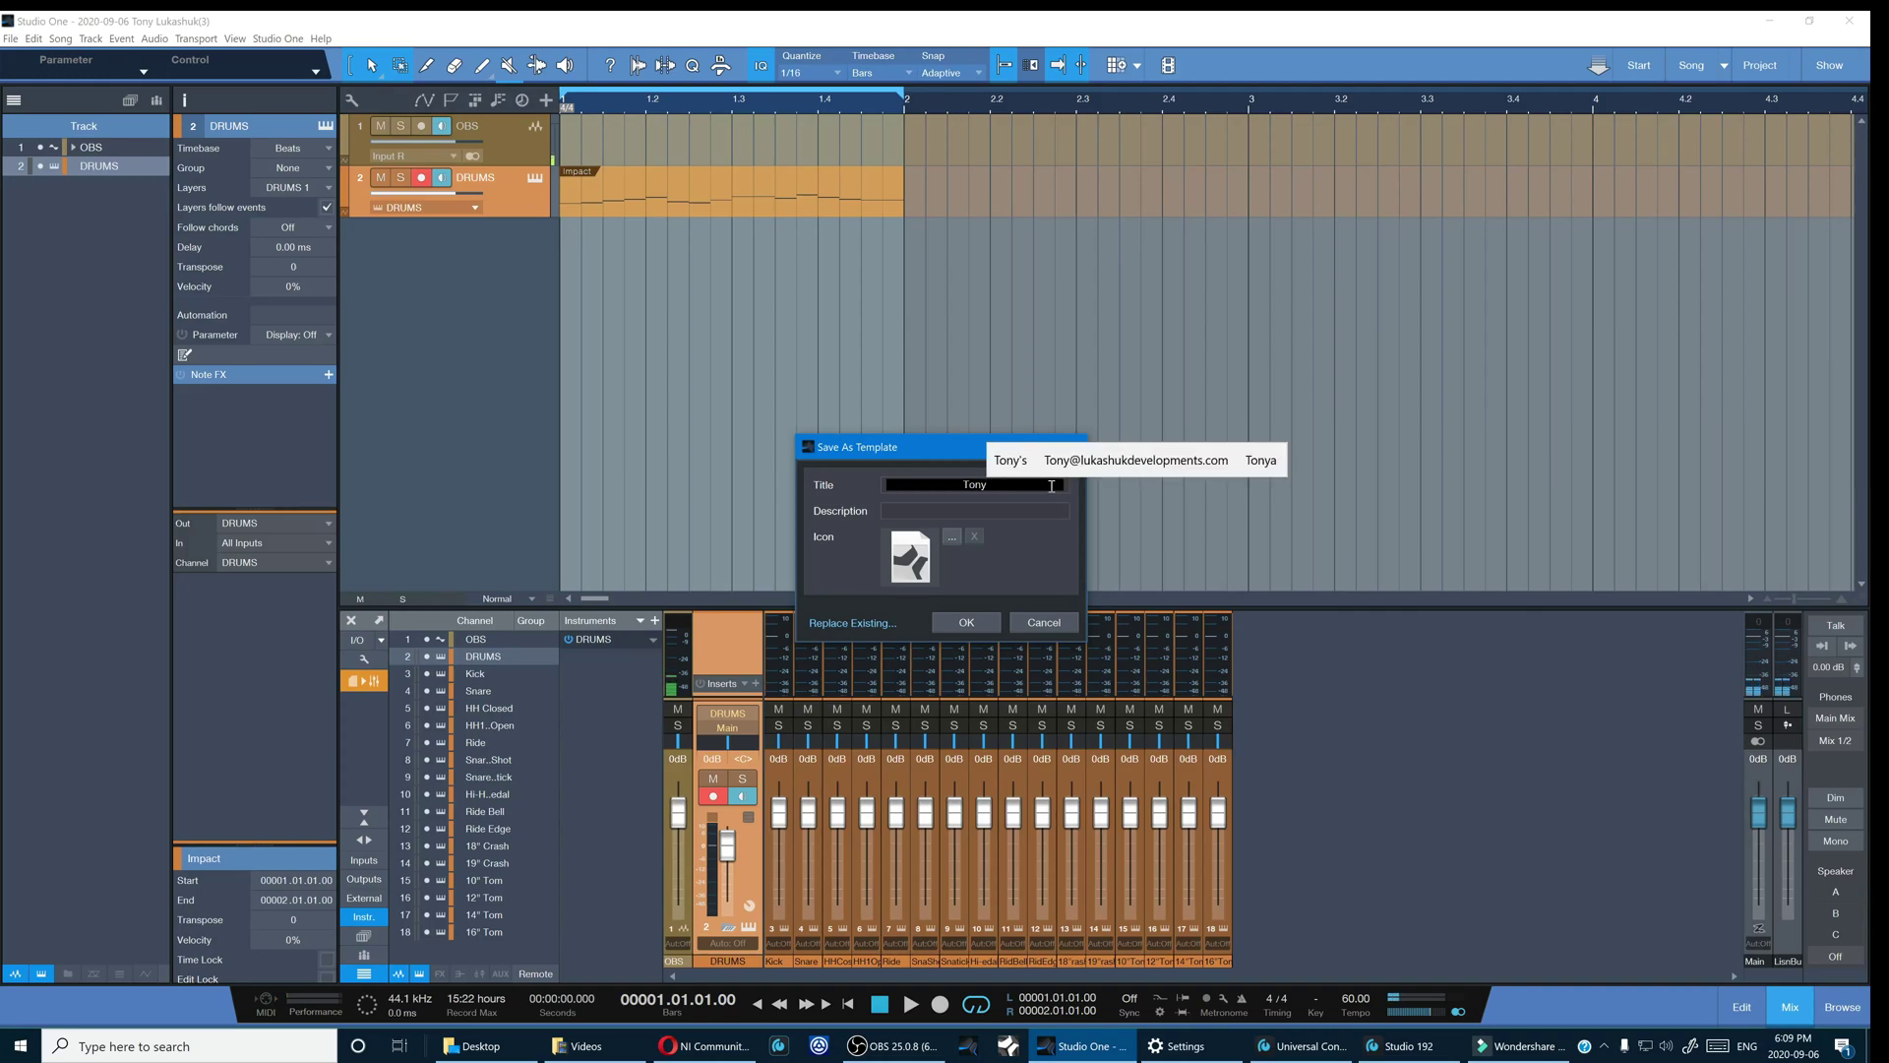
type("'s Test ")
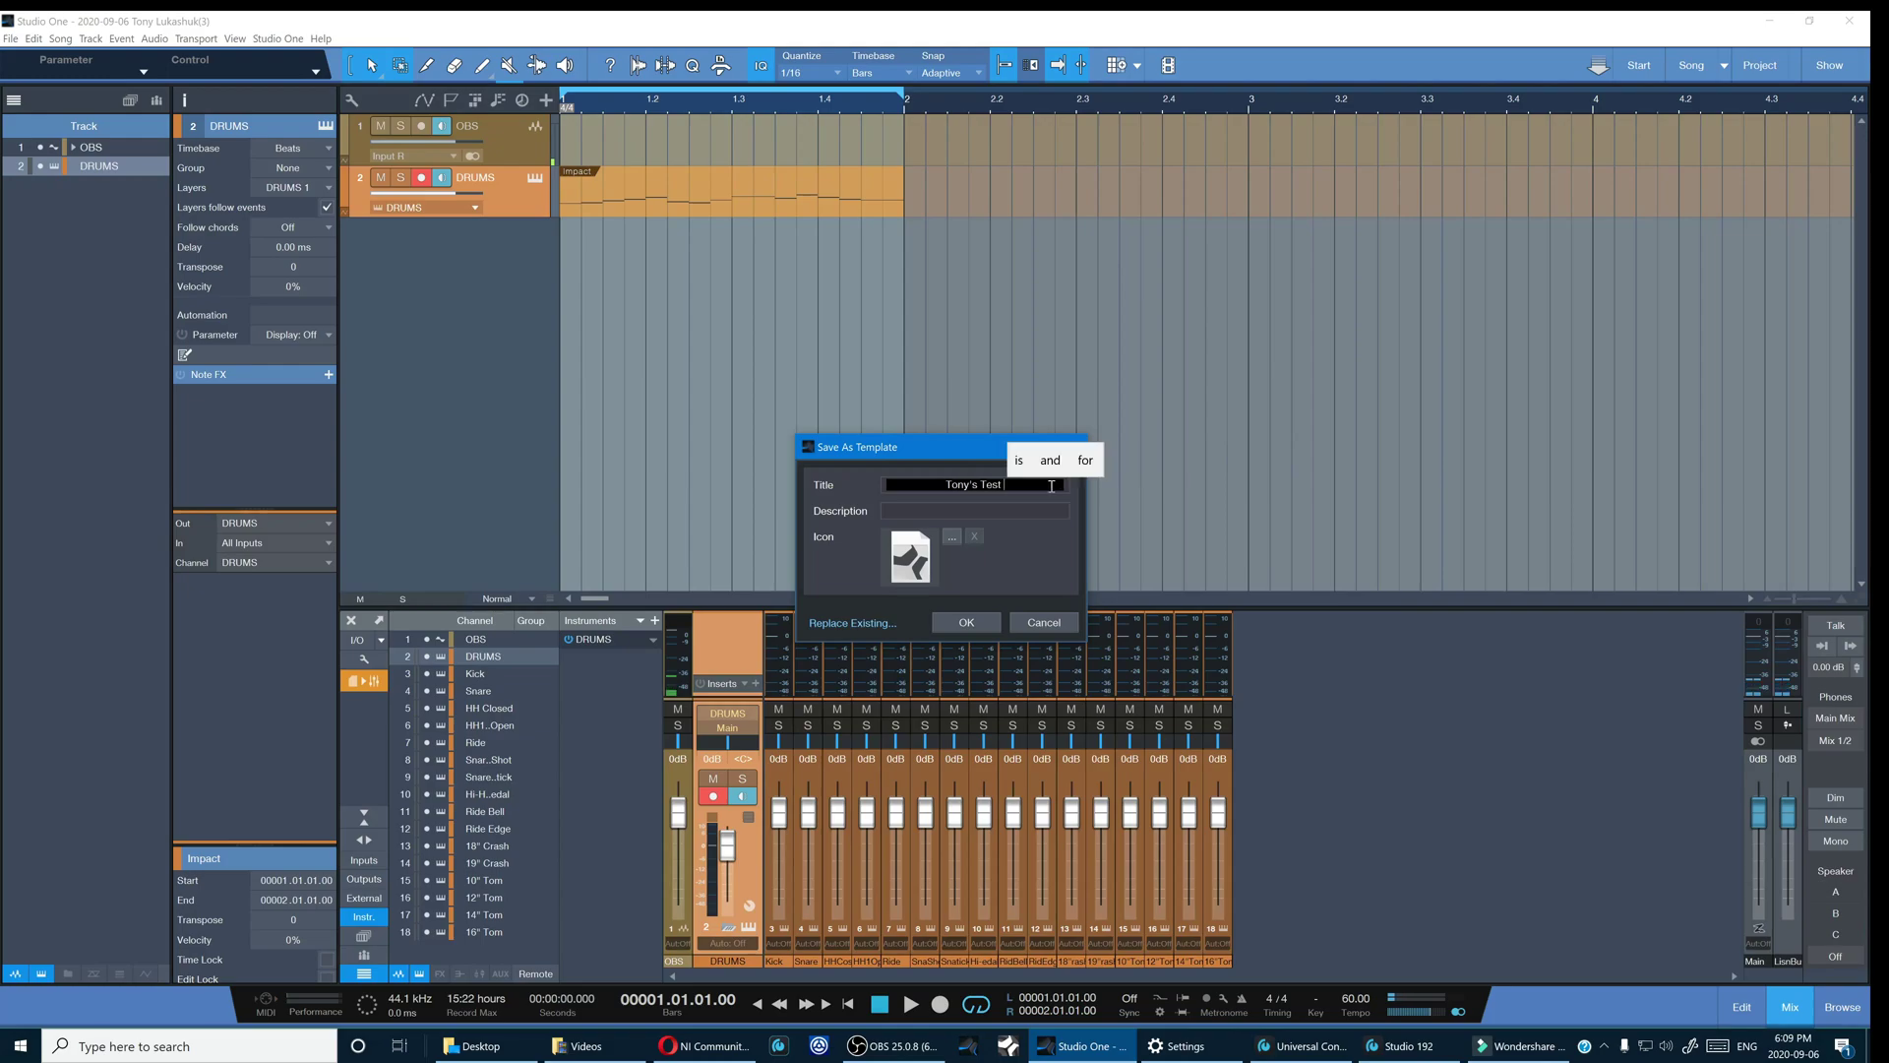
type("Template")
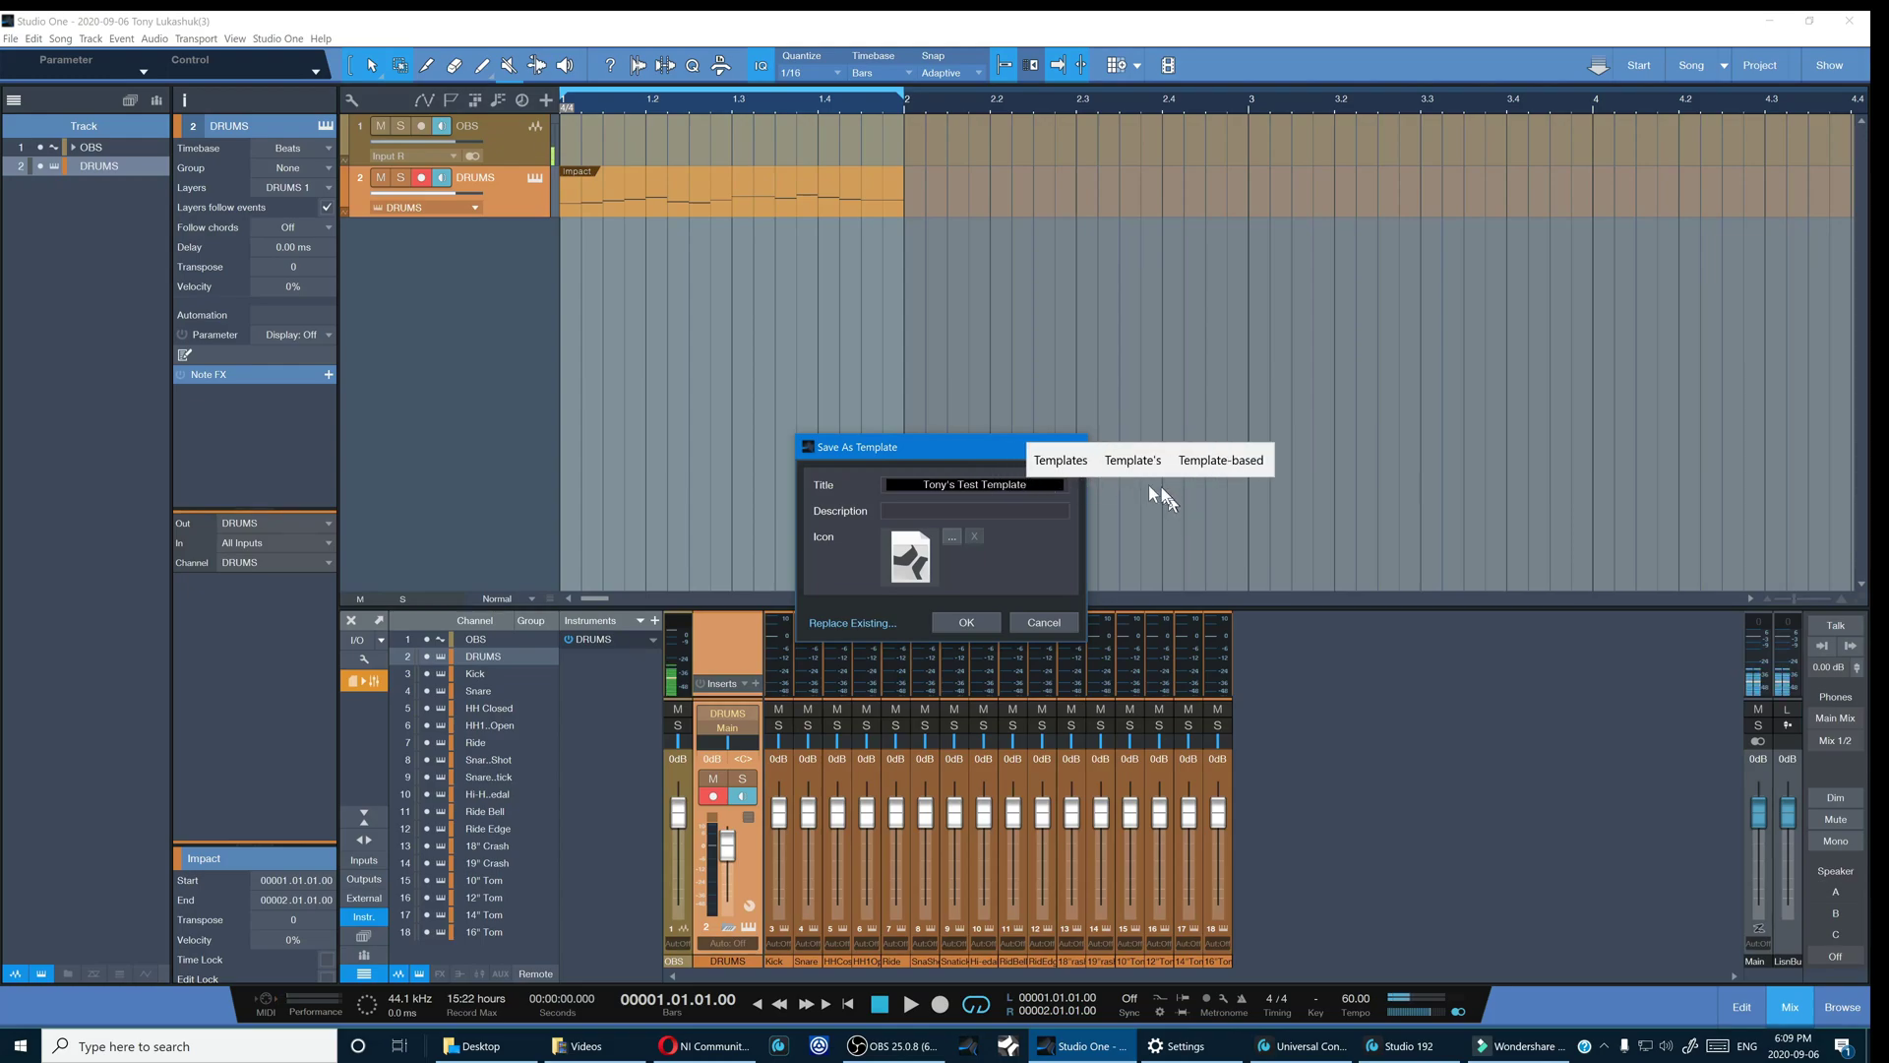
left_click(966, 623)
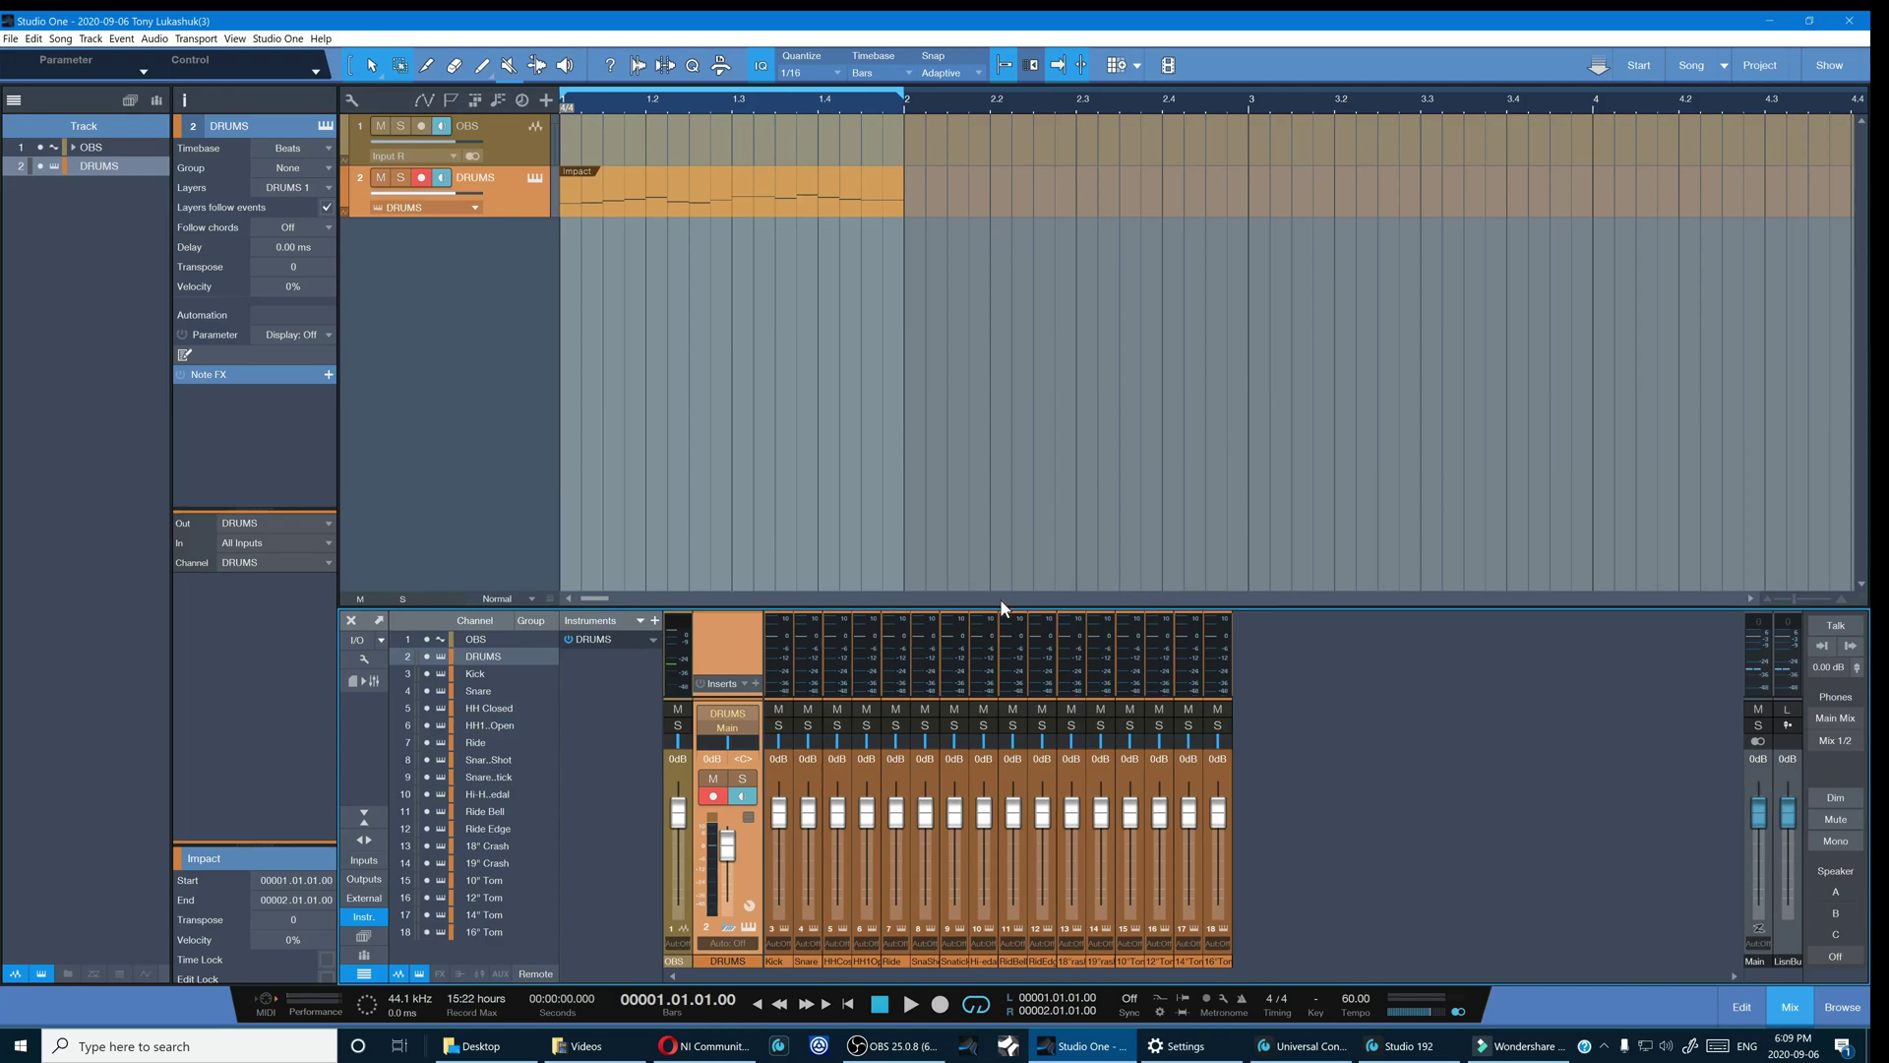
- Close the current song without saving changes
left_click(12, 39)
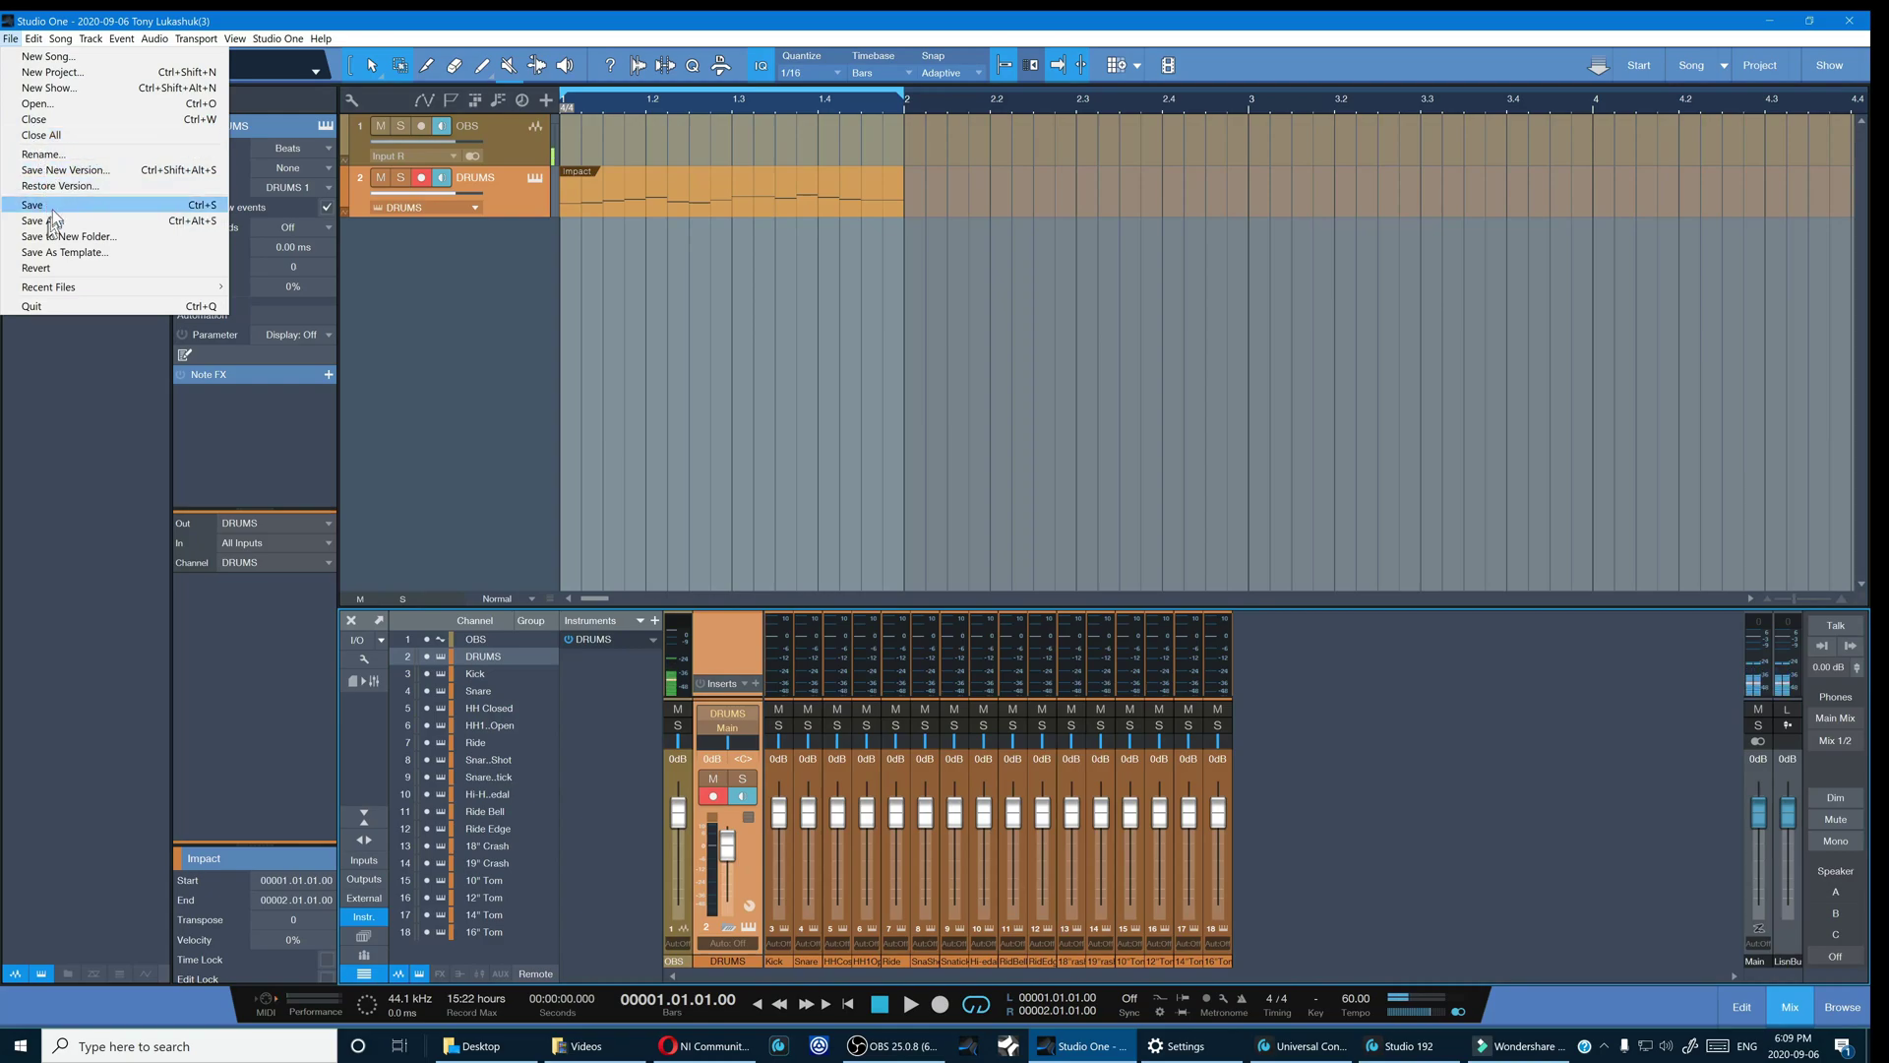
left_click(49, 120)
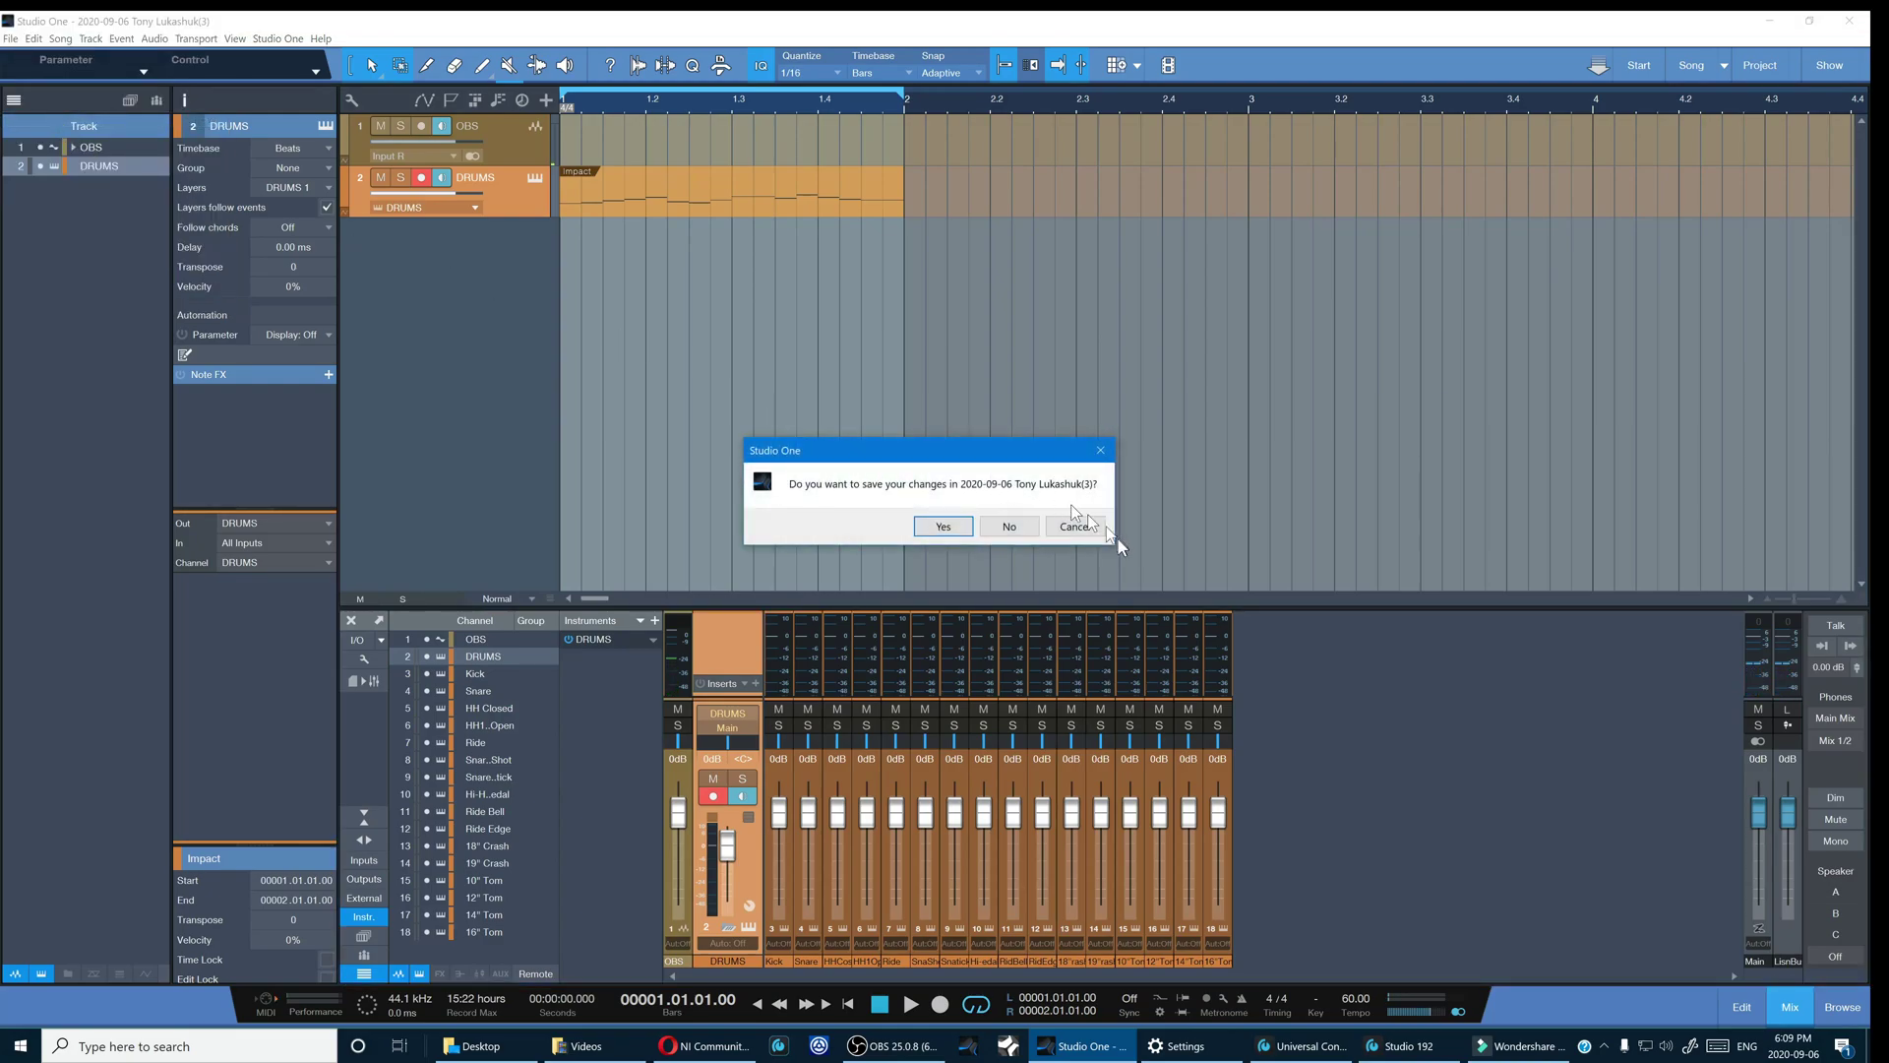
left_click(1028, 532)
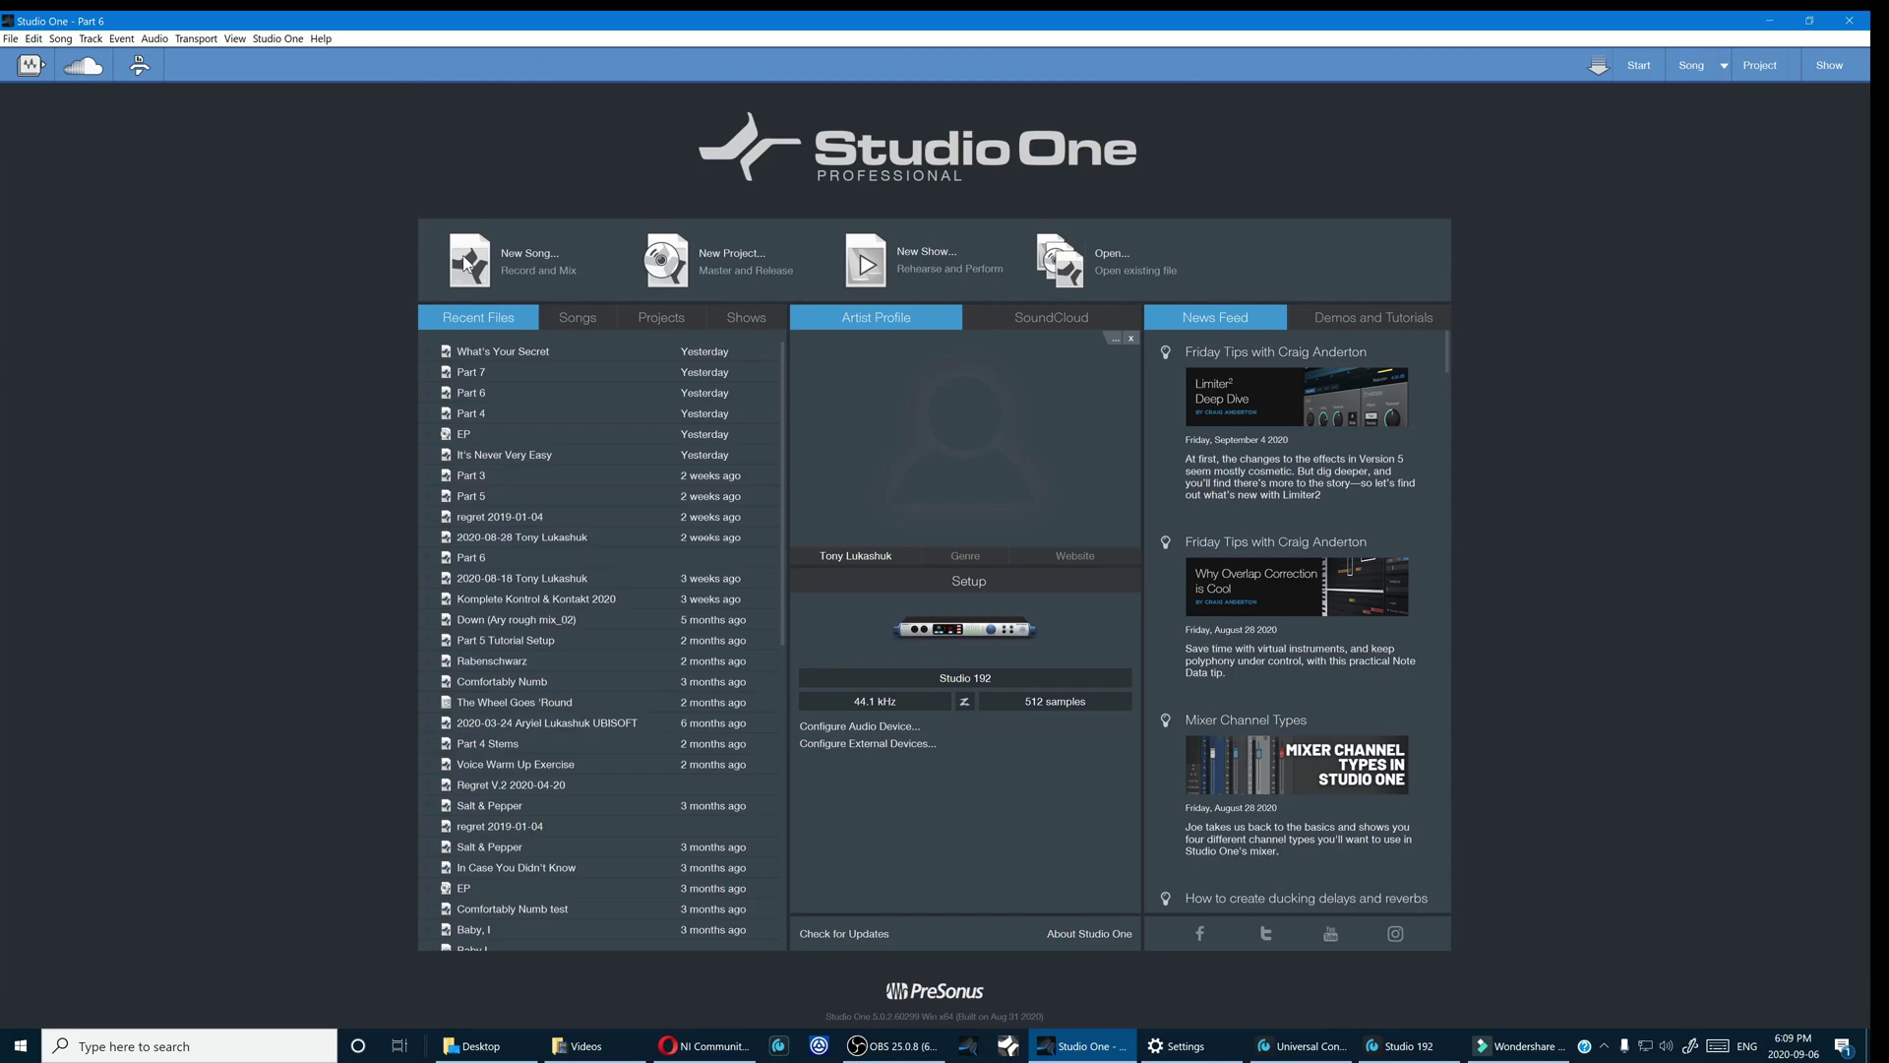
- Create a new song from the saved test template
left_click(537, 261)
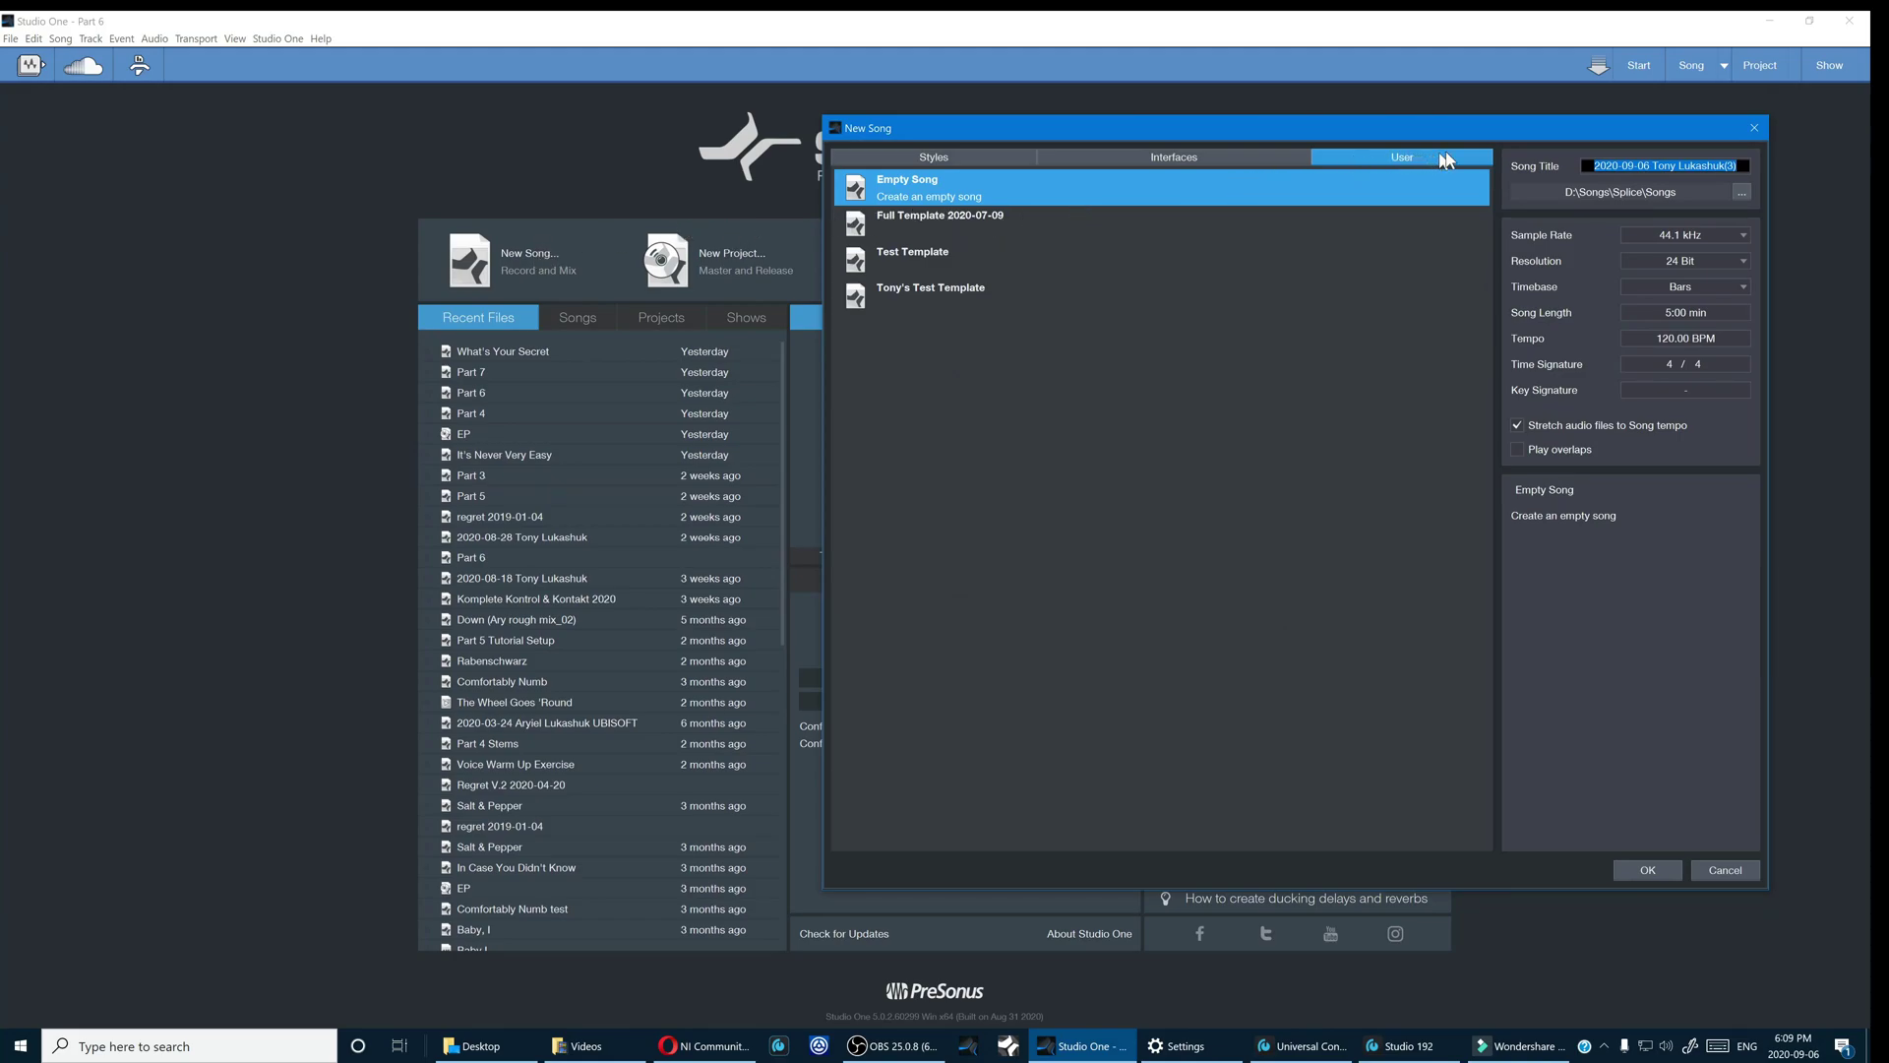
left_click(932, 294)
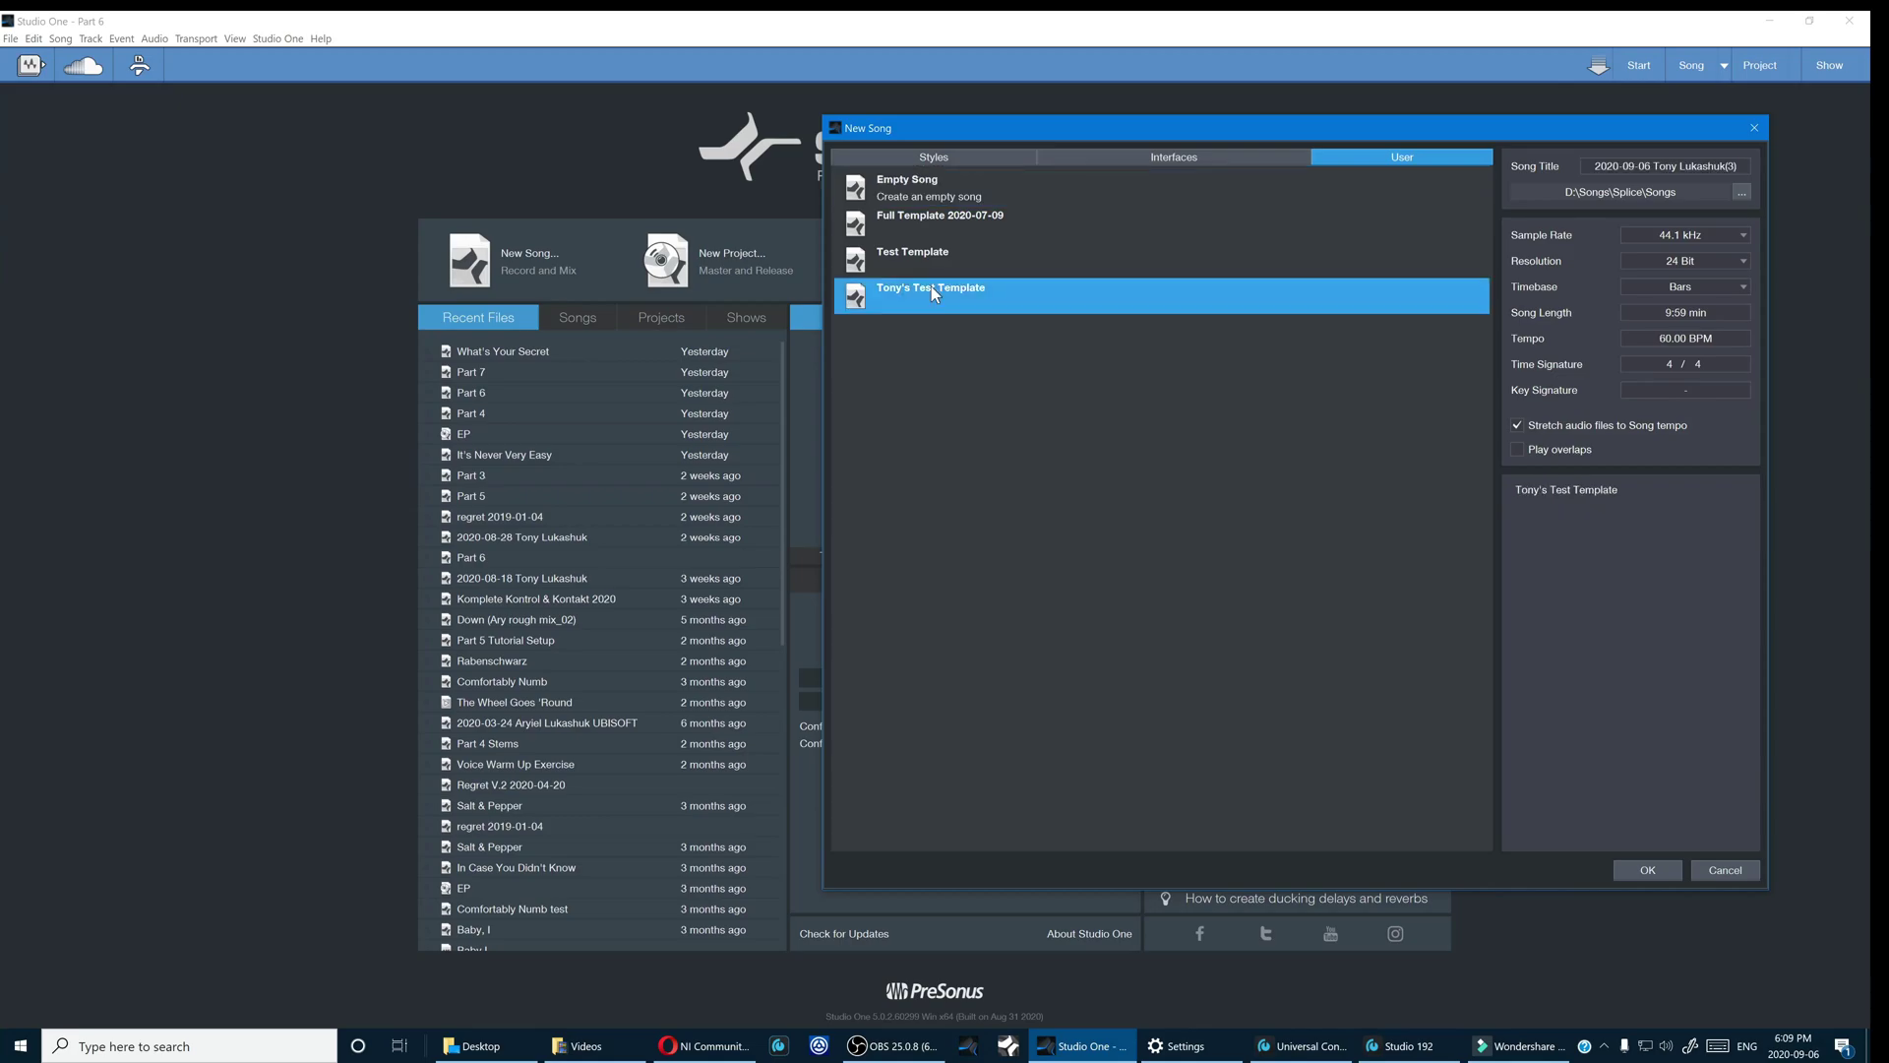
left_click(1653, 870)
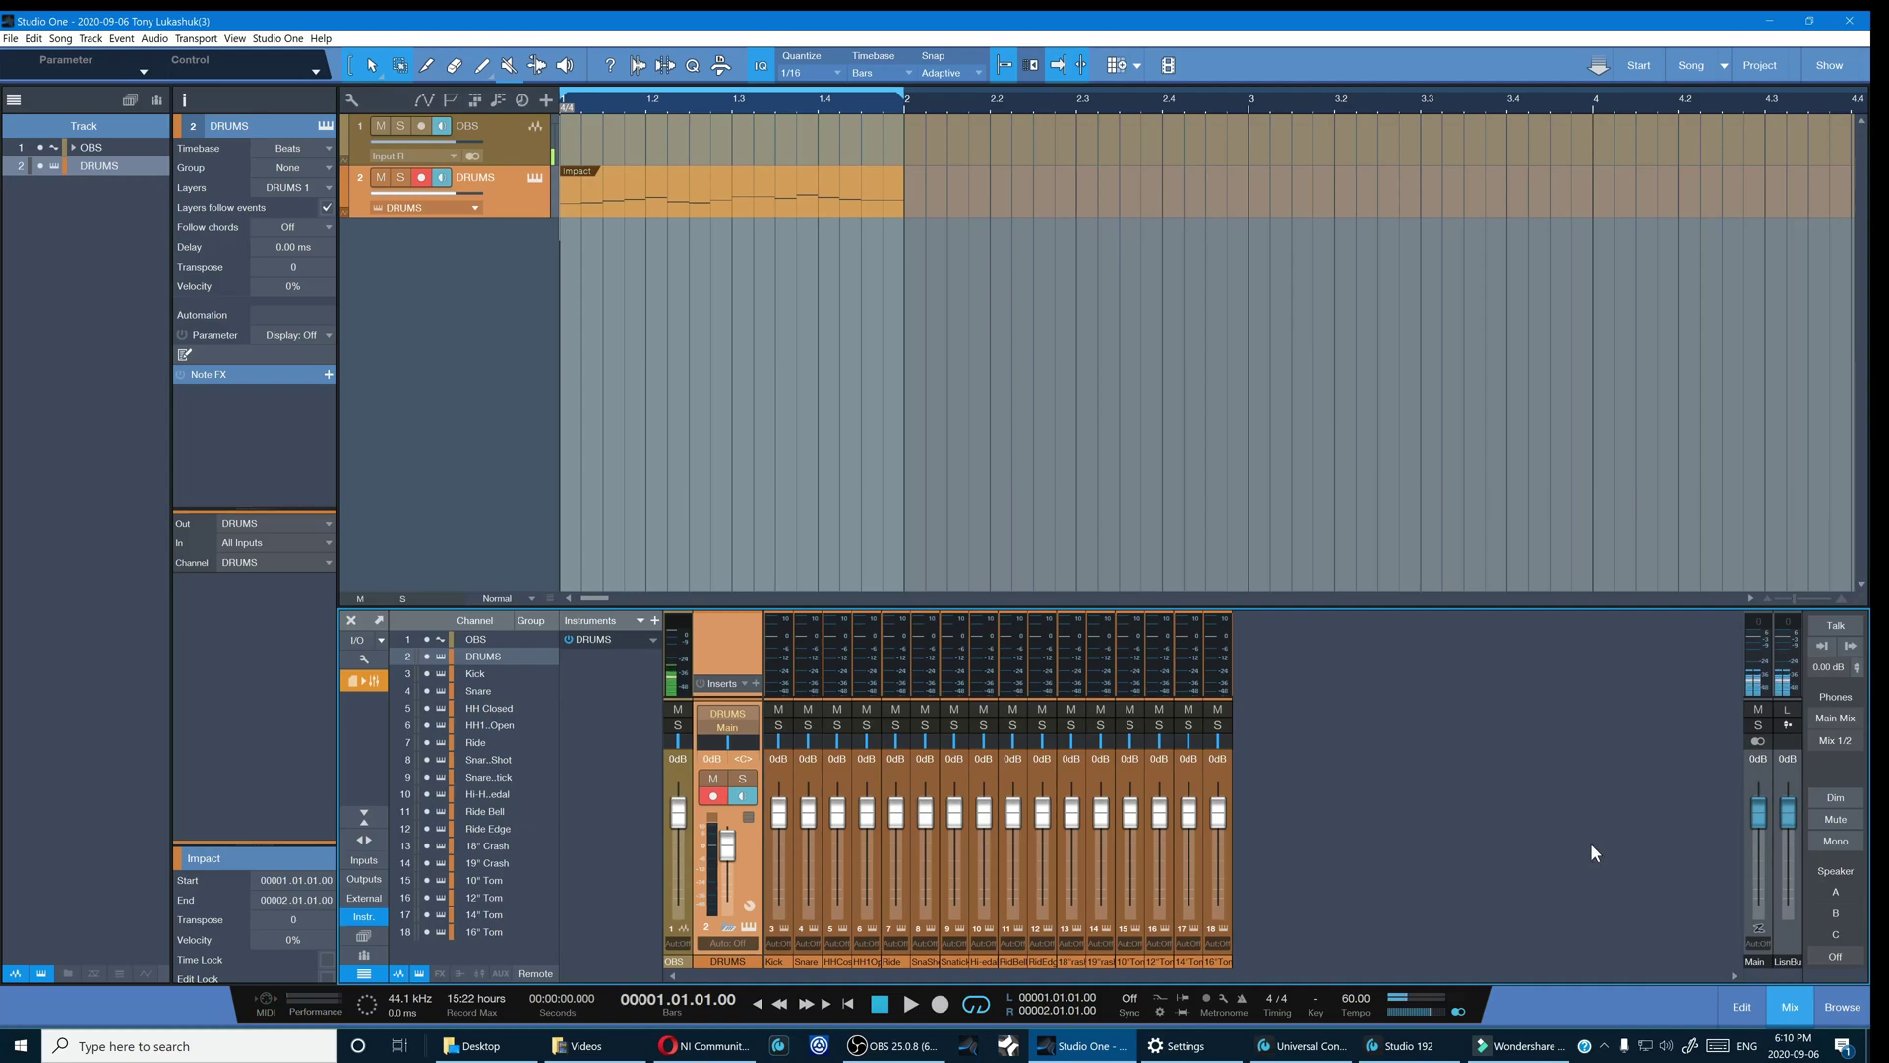
- Play the new song to check the drum kit and its named channels
key("space")
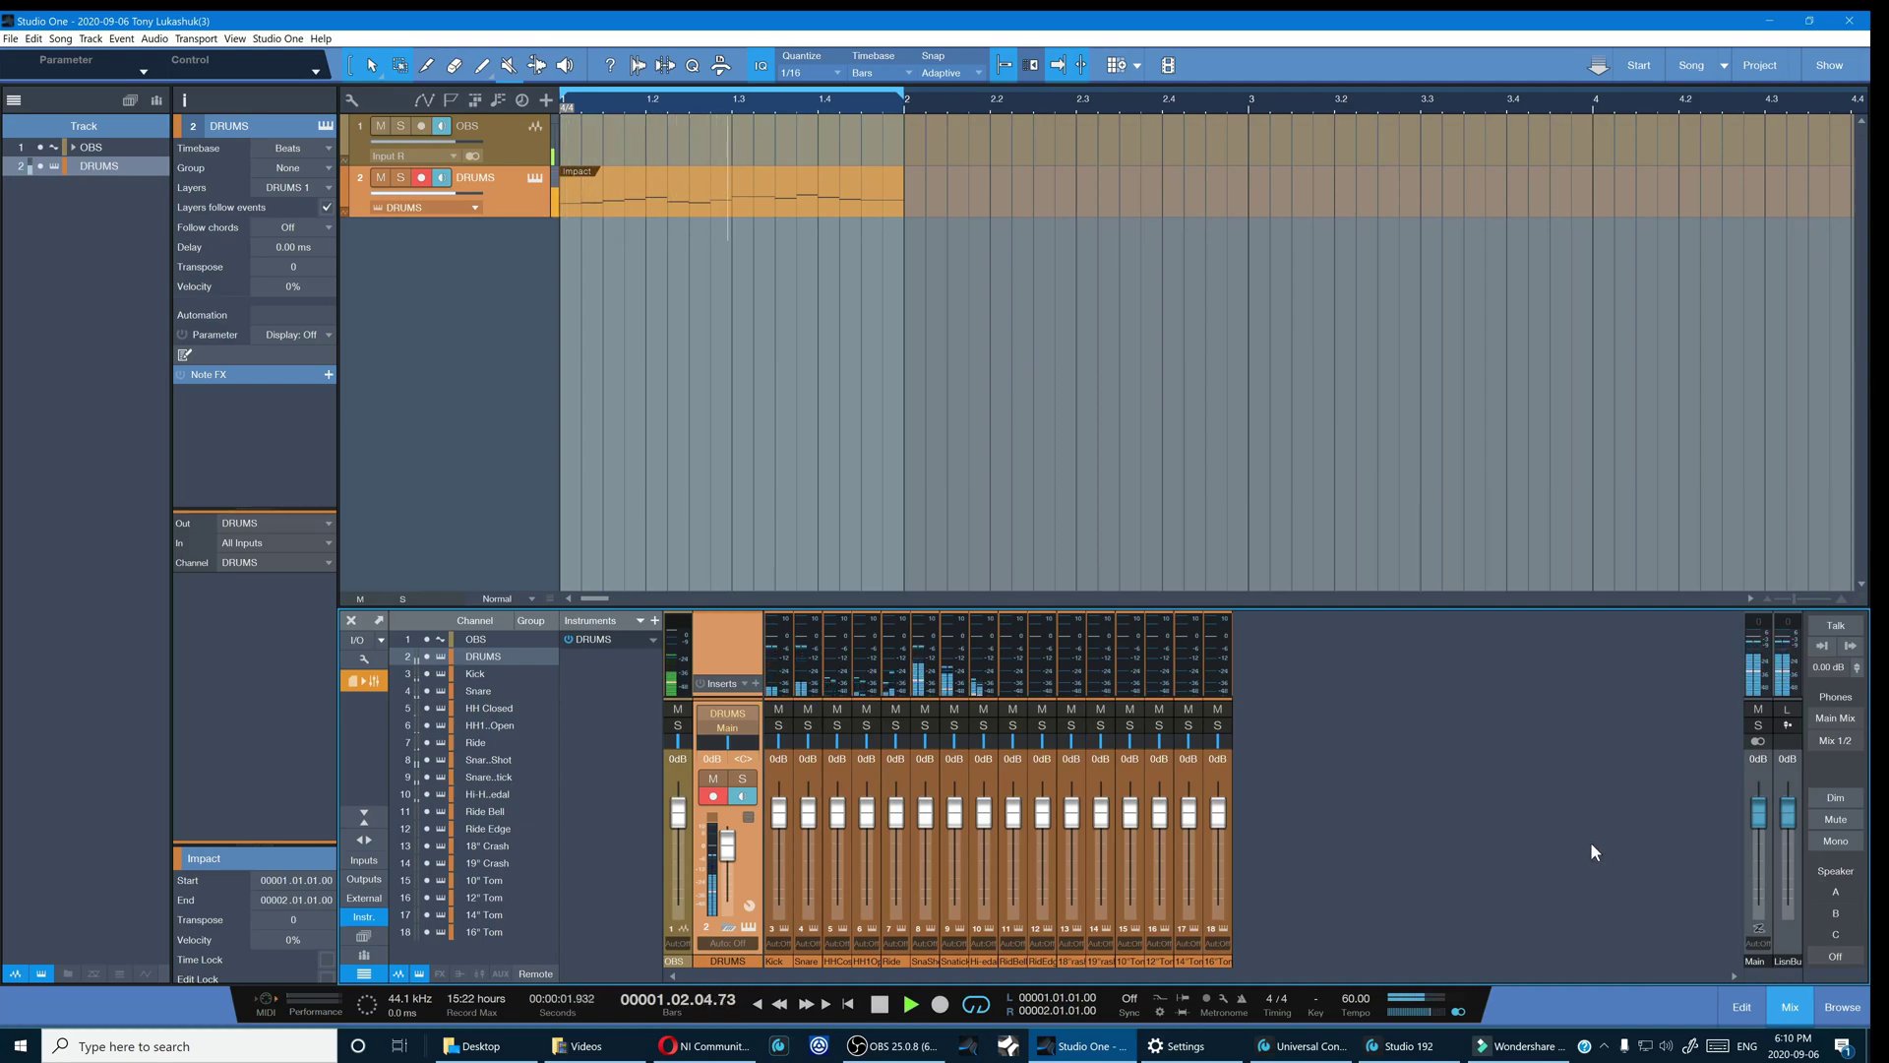